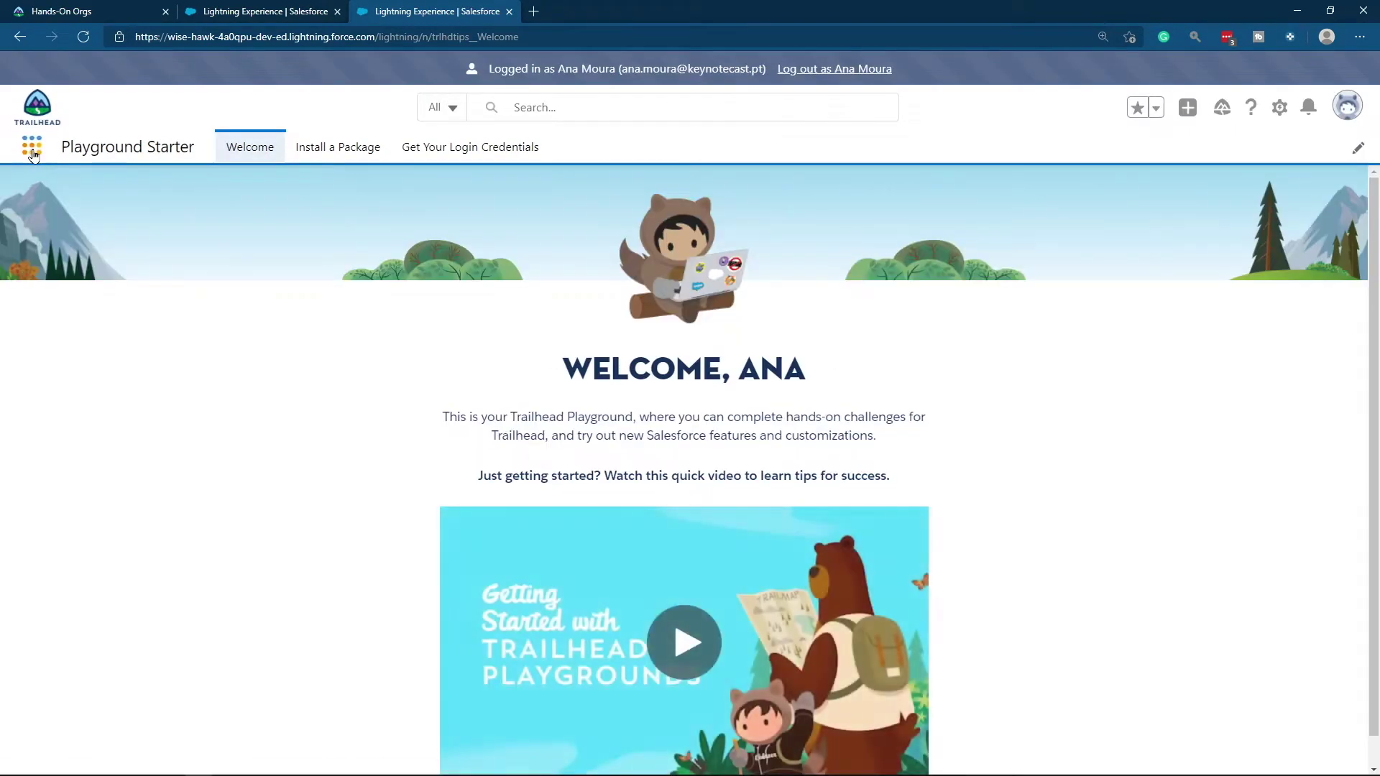
Search the available apps and items for Student, and close the tab logged in as the other user.
{"action": "left_click", "coordinate": [33, 154]}
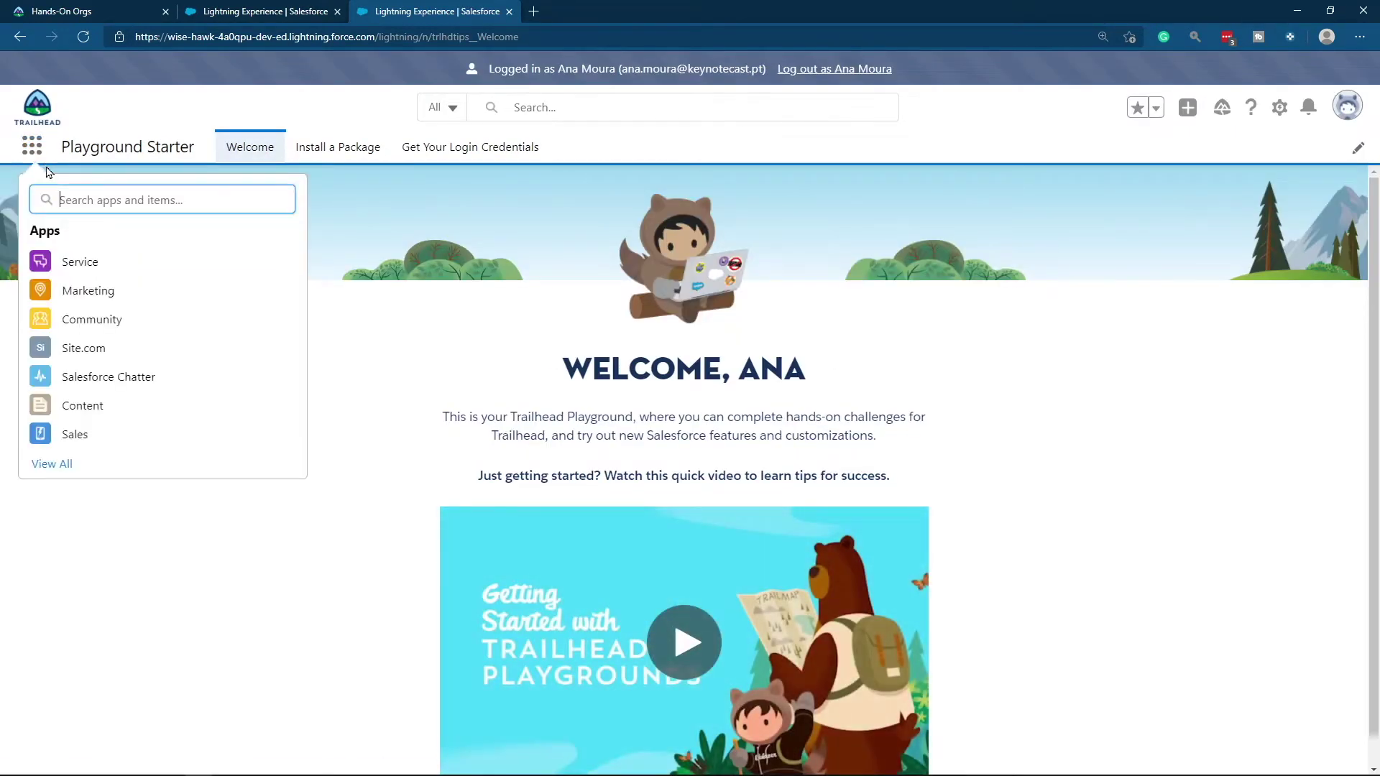
{"action": "type", "text": "Student"}
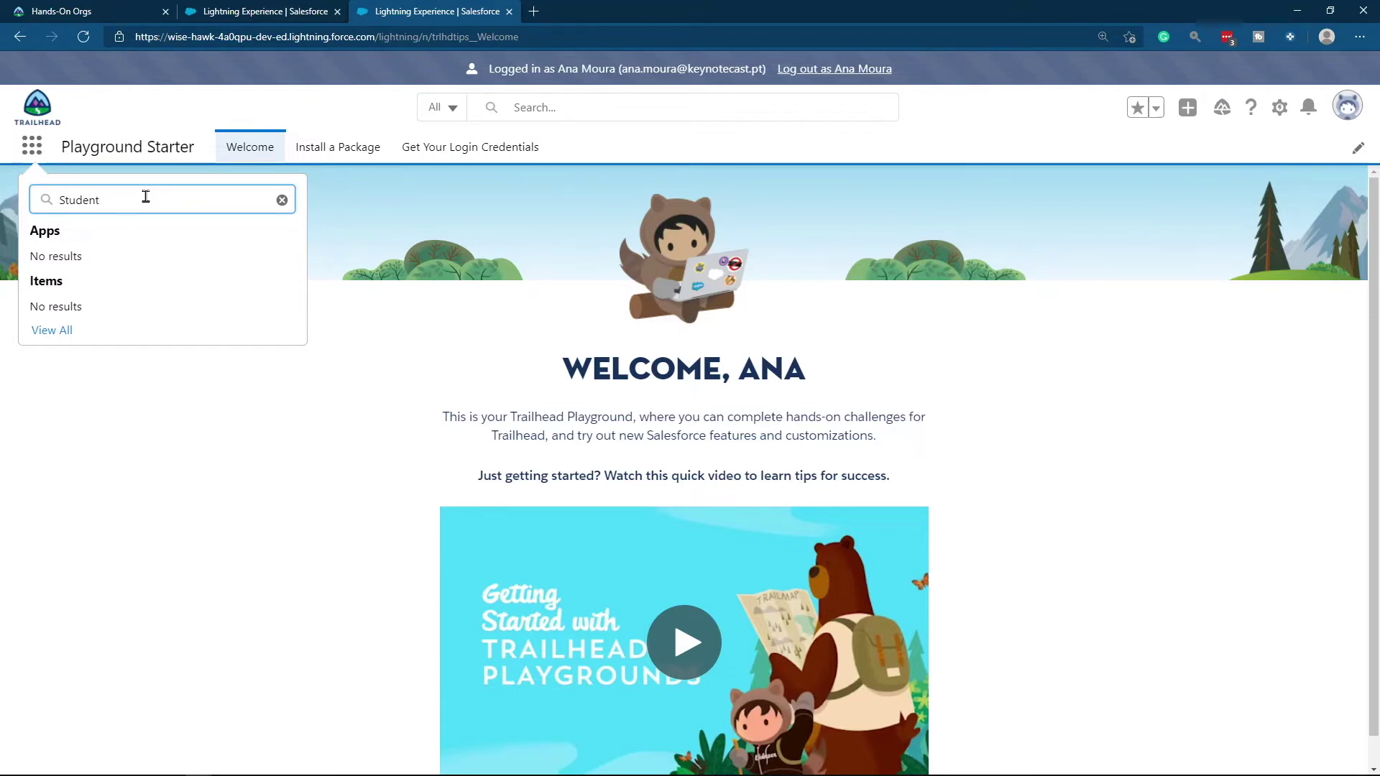
{"action": "key", "text": "ctrl+w"}
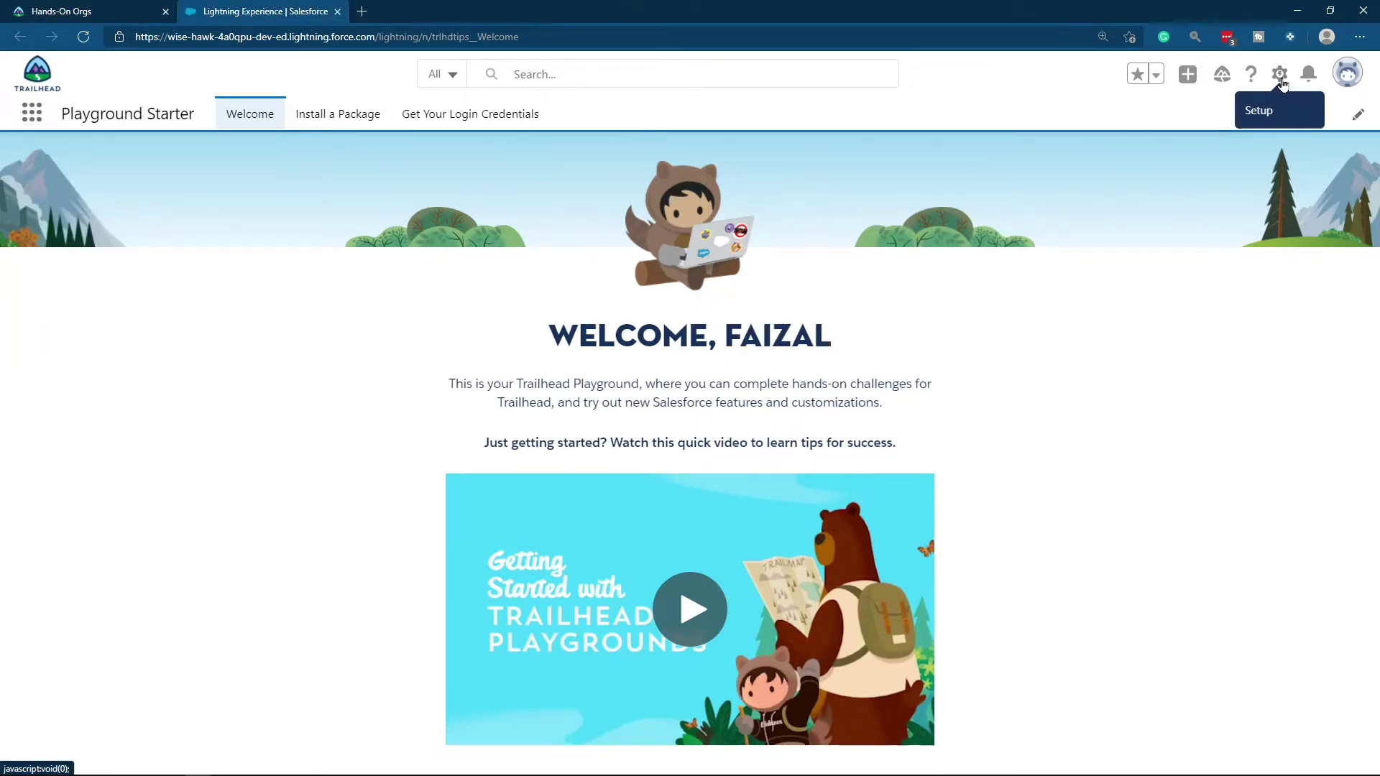
Open the Permission Sets page under the user administration settings in Setup.
{"action": "left_click", "coordinate": [1280, 75]}
{"action": "left_click", "coordinate": [1234, 133]}
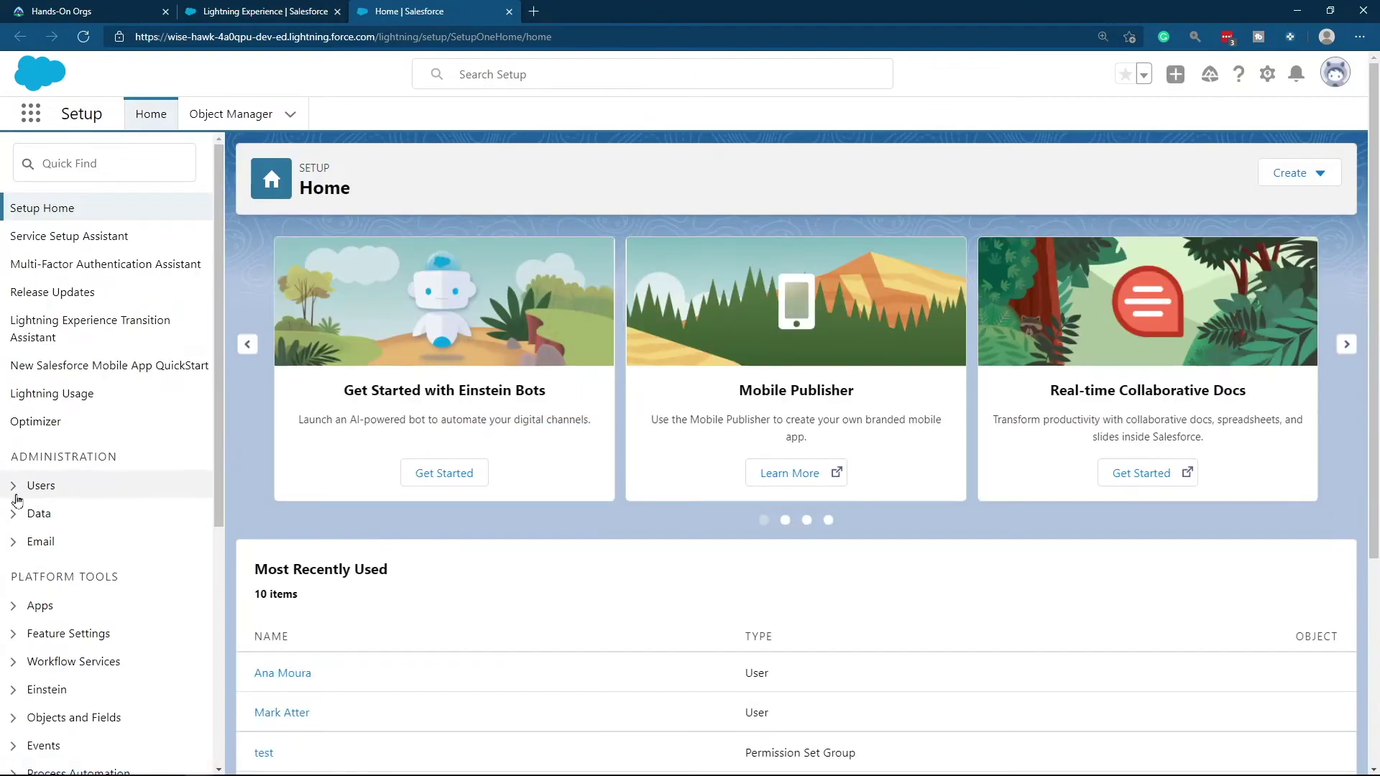
{"action": "left_click", "coordinate": [13, 486]}
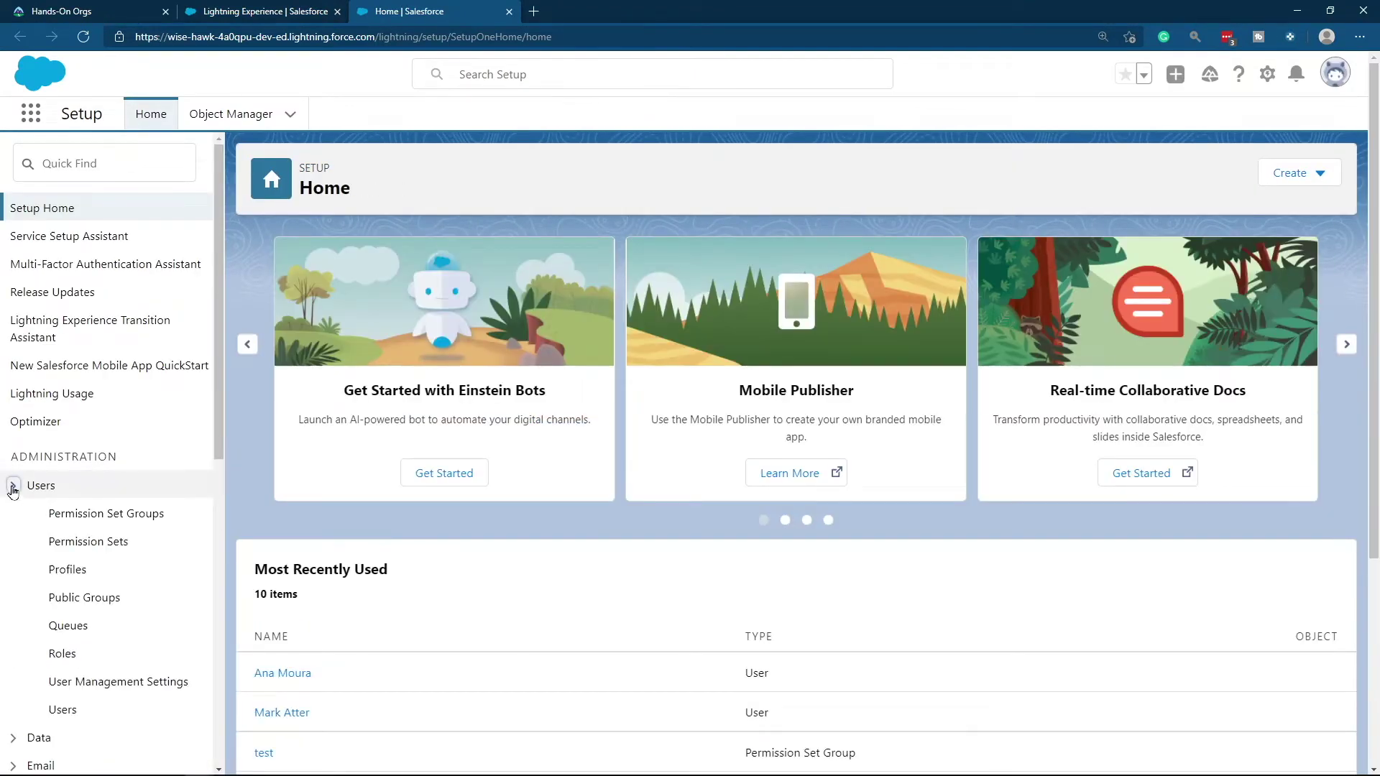
{"action": "left_click", "coordinate": [89, 543]}
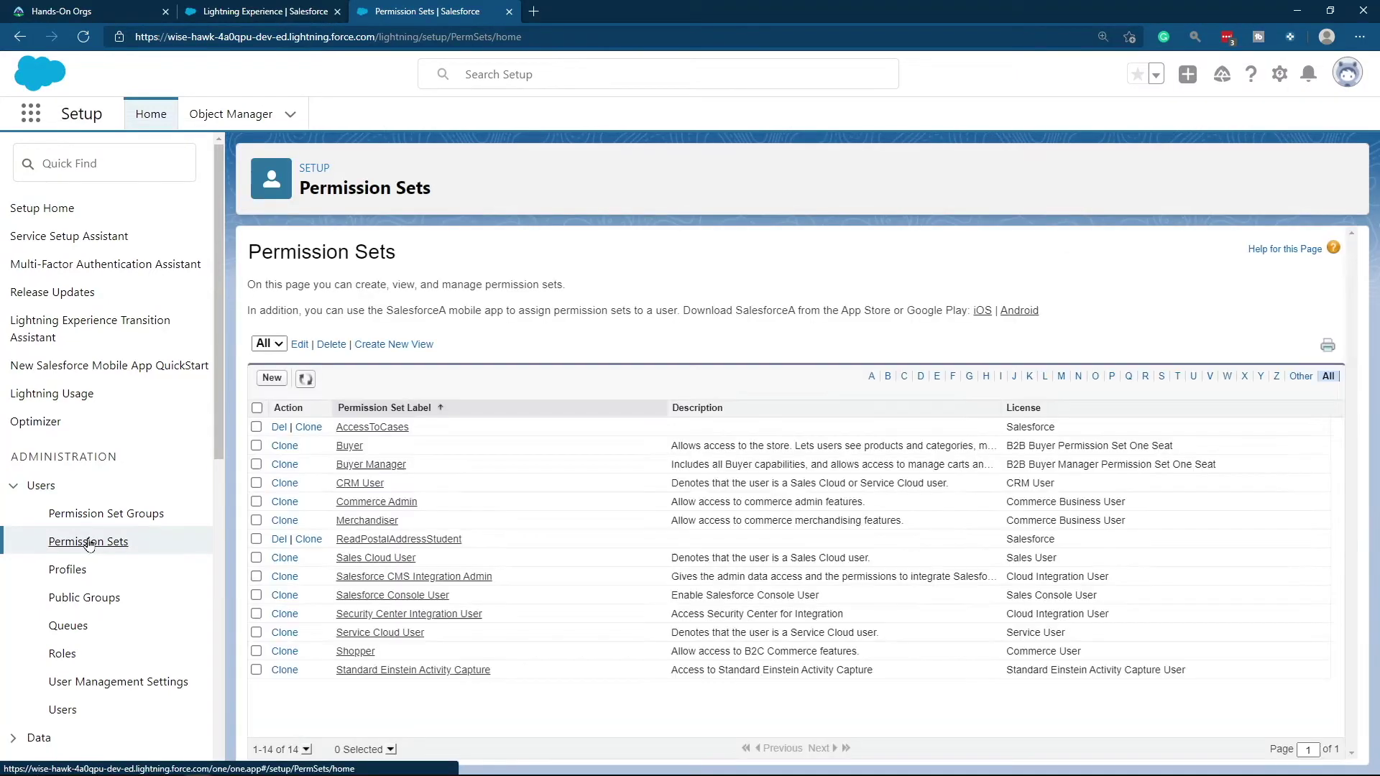
Create and save a permission set labelled EditStudent with API name EditStudent and the Salesforce license.
{"action": "left_click", "coordinate": [272, 378]}
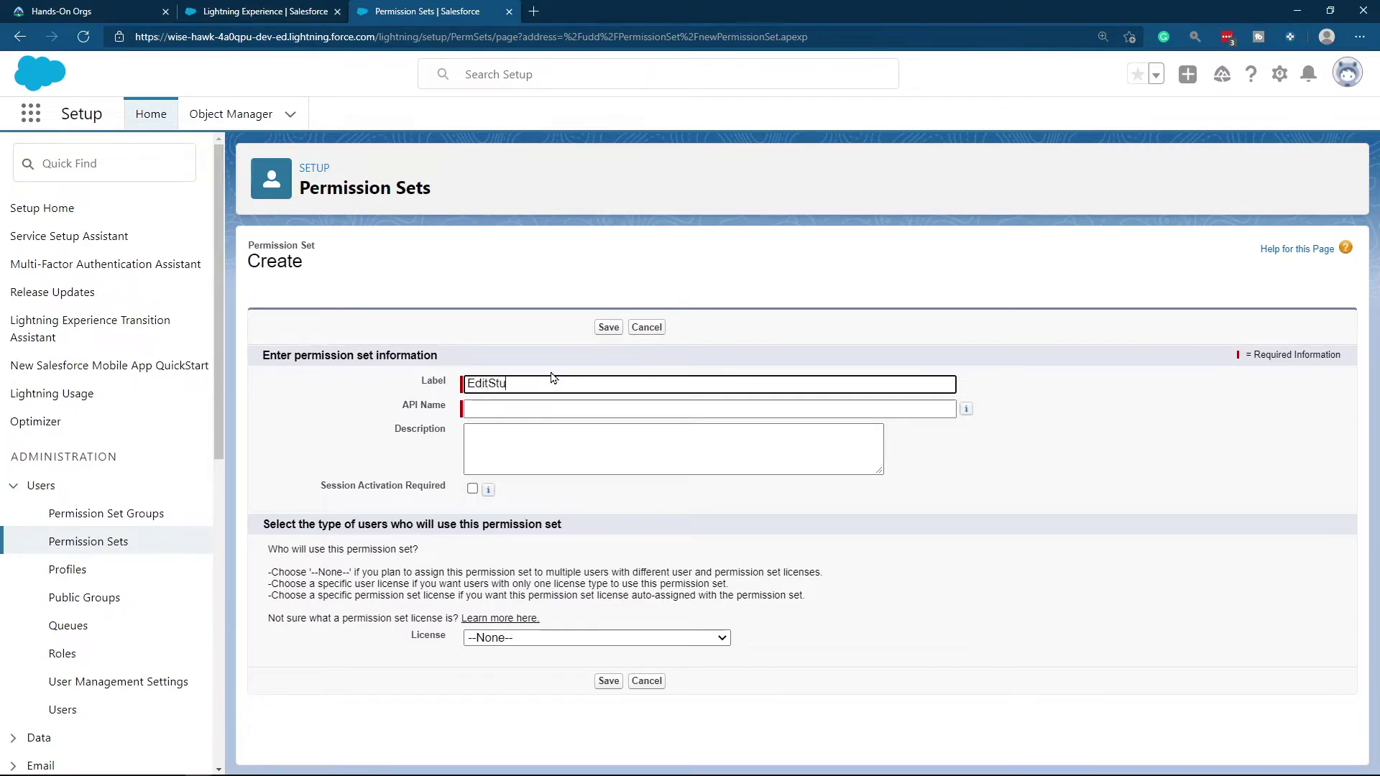
{"action": "type", "text": "EditStudent"}
{"action": "key", "text": "Tab"}
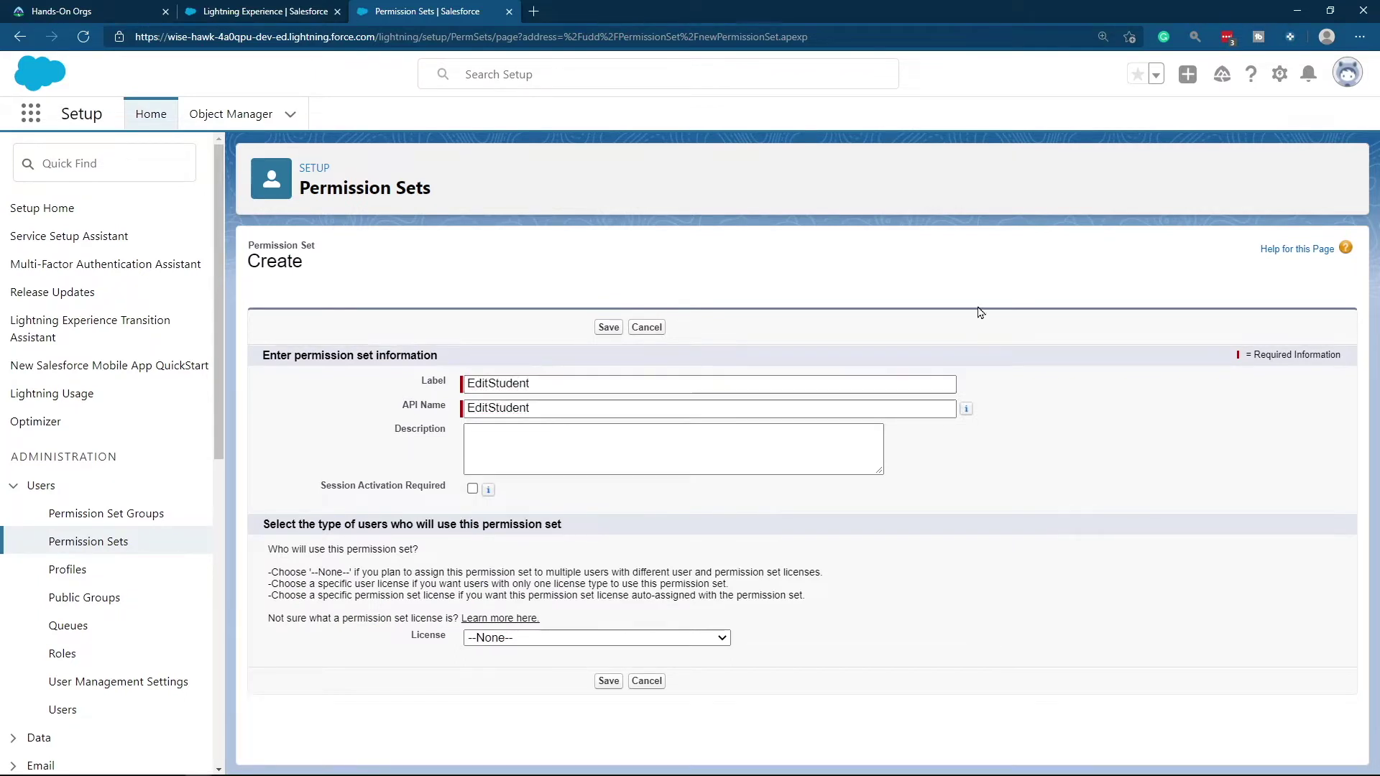
{"action": "left_click", "coordinate": [558, 640]}
{"action": "scroll", "coordinate": [559, 517], "scroll_direction": "down", "scroll_amount": 6}
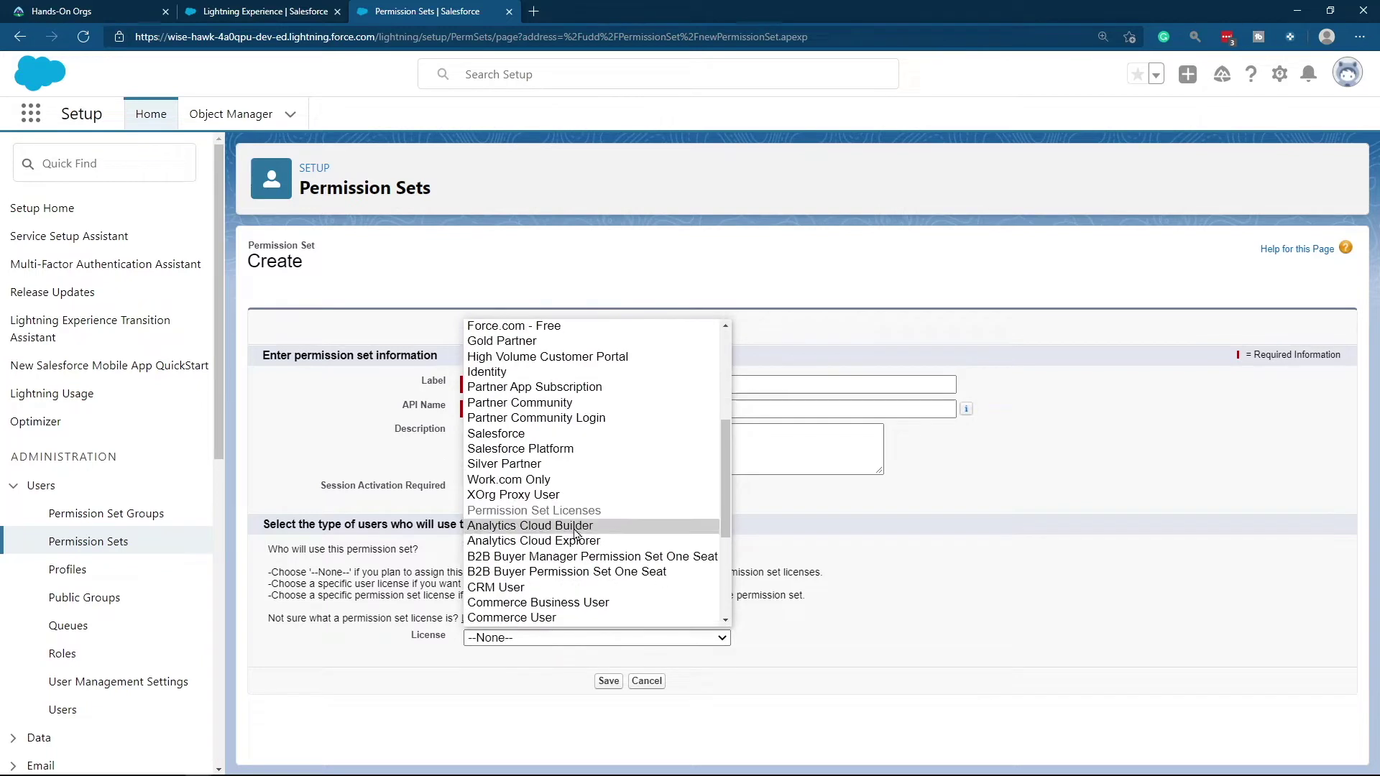
{"action": "left_click", "coordinate": [554, 390]}
{"action": "left_click", "coordinate": [606, 681]}
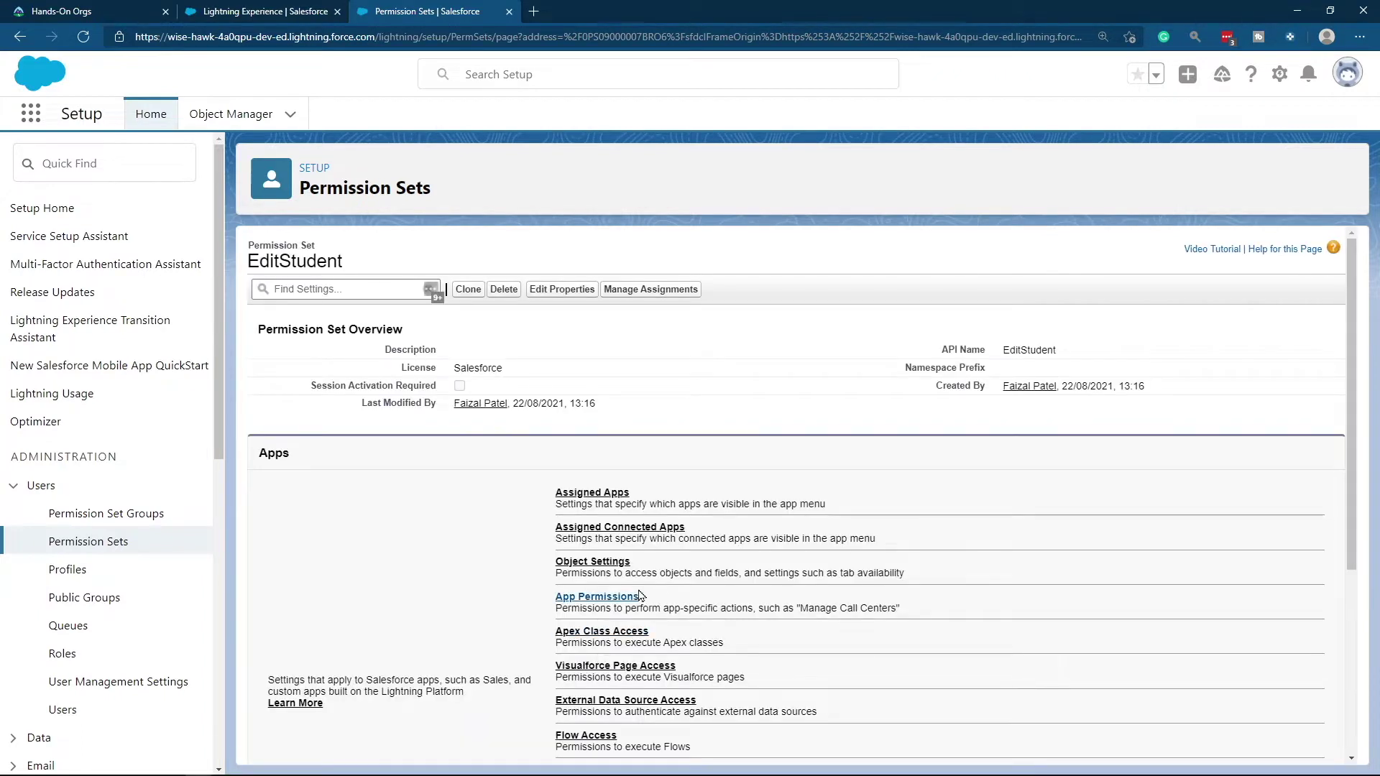
Find and open the Students object settings within the EditStudent permission set.
{"action": "scroll", "coordinate": [611, 503], "scroll_direction": "down", "scroll_amount": 1}
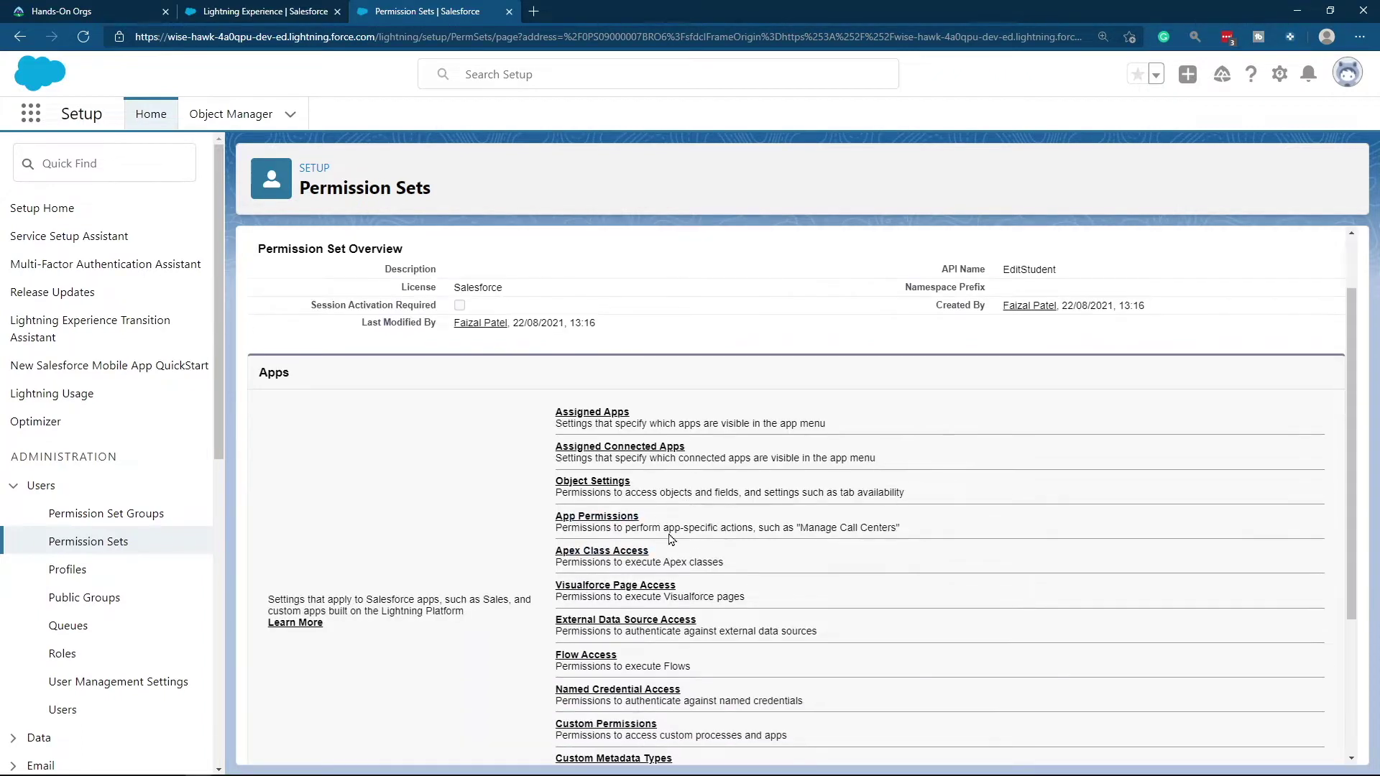
{"action": "left_click", "coordinate": [616, 483]}
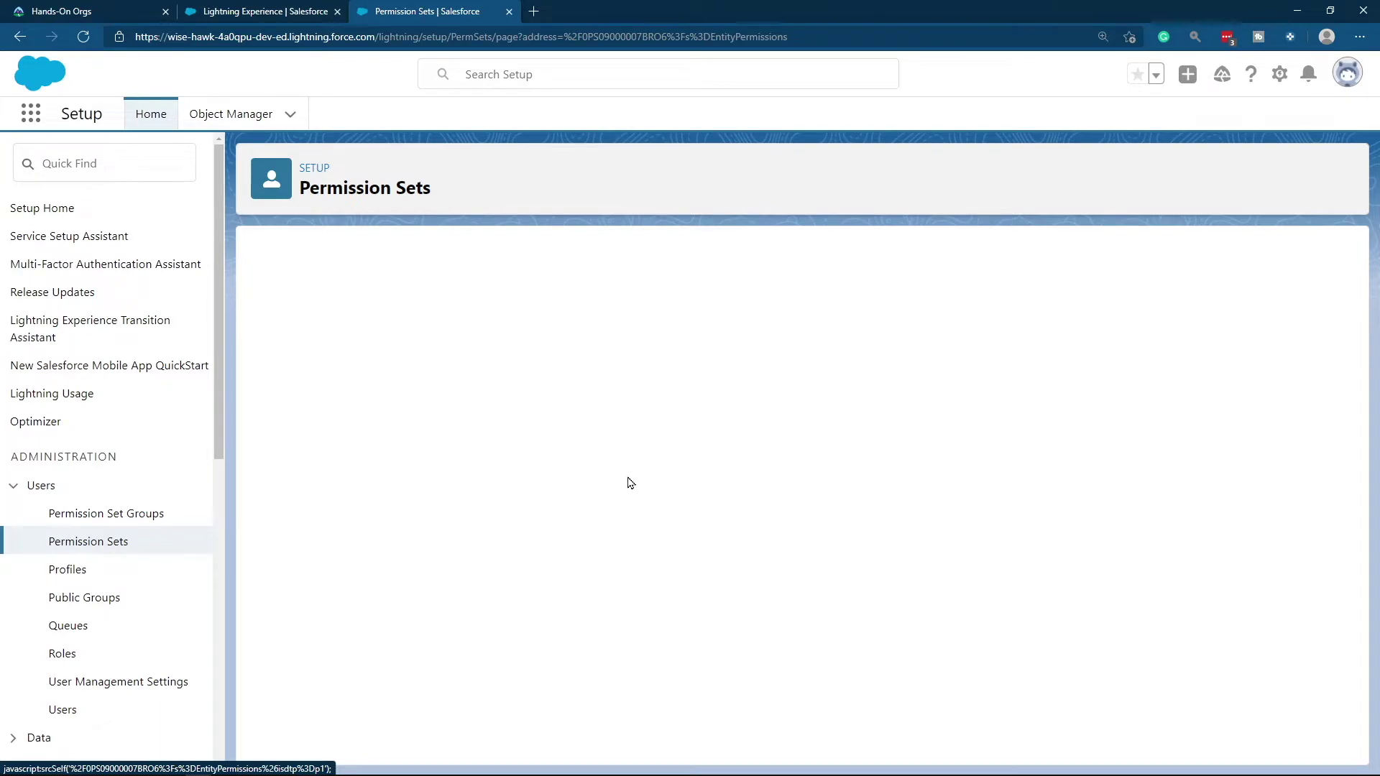
{"action": "scroll", "coordinate": [618, 492], "scroll_direction": "down", "scroll_amount": 5}
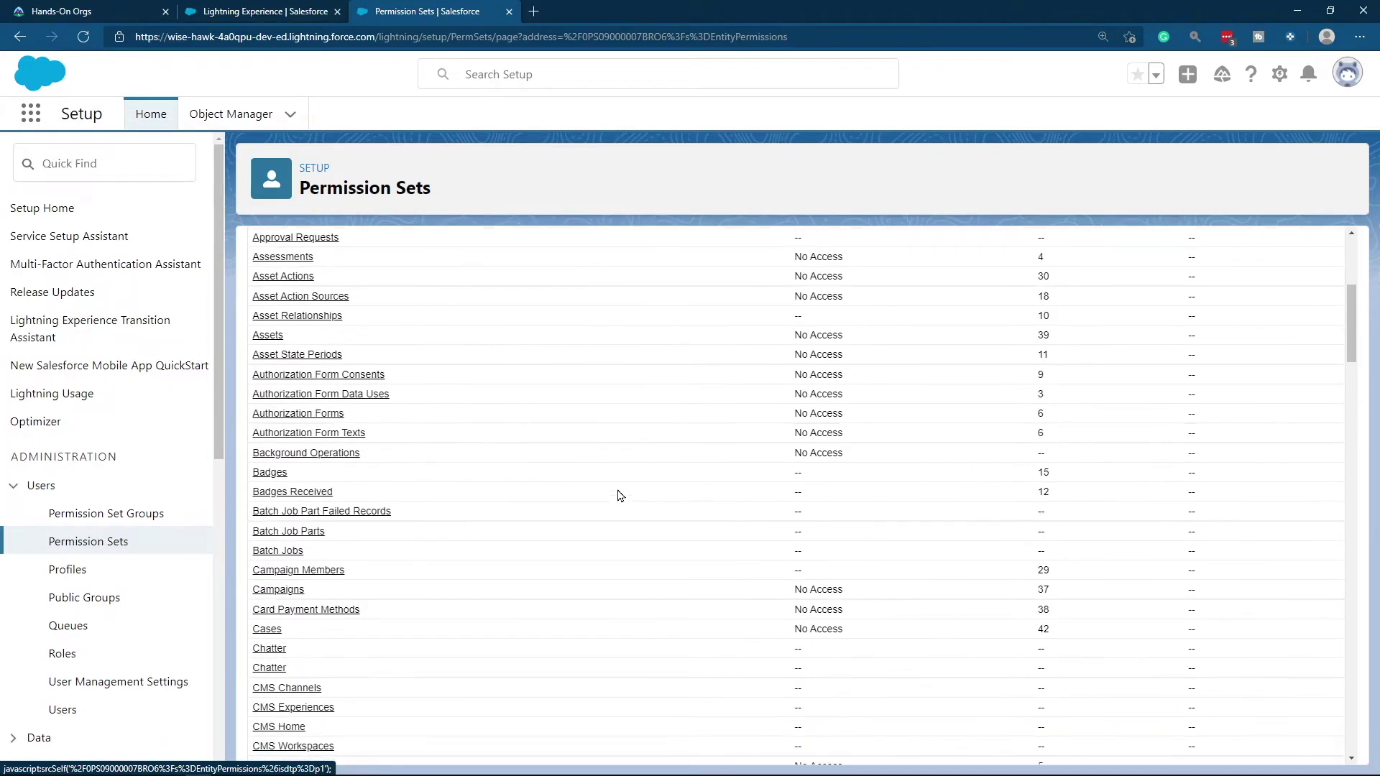
{"action": "scroll", "coordinate": [620, 495], "scroll_direction": "up", "scroll_amount": 5}
{"action": "left_click", "coordinate": [370, 292]}
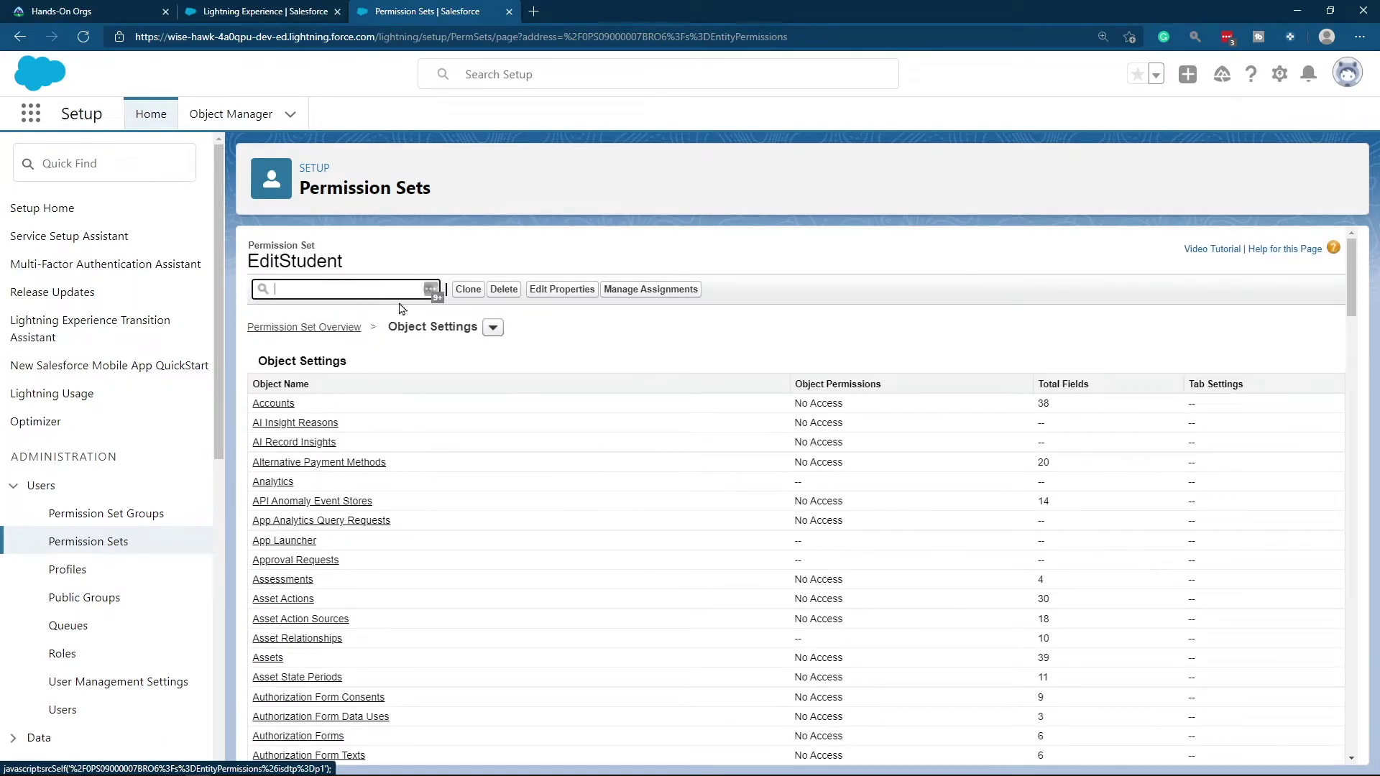
{"action": "type", "text": "Stude"}
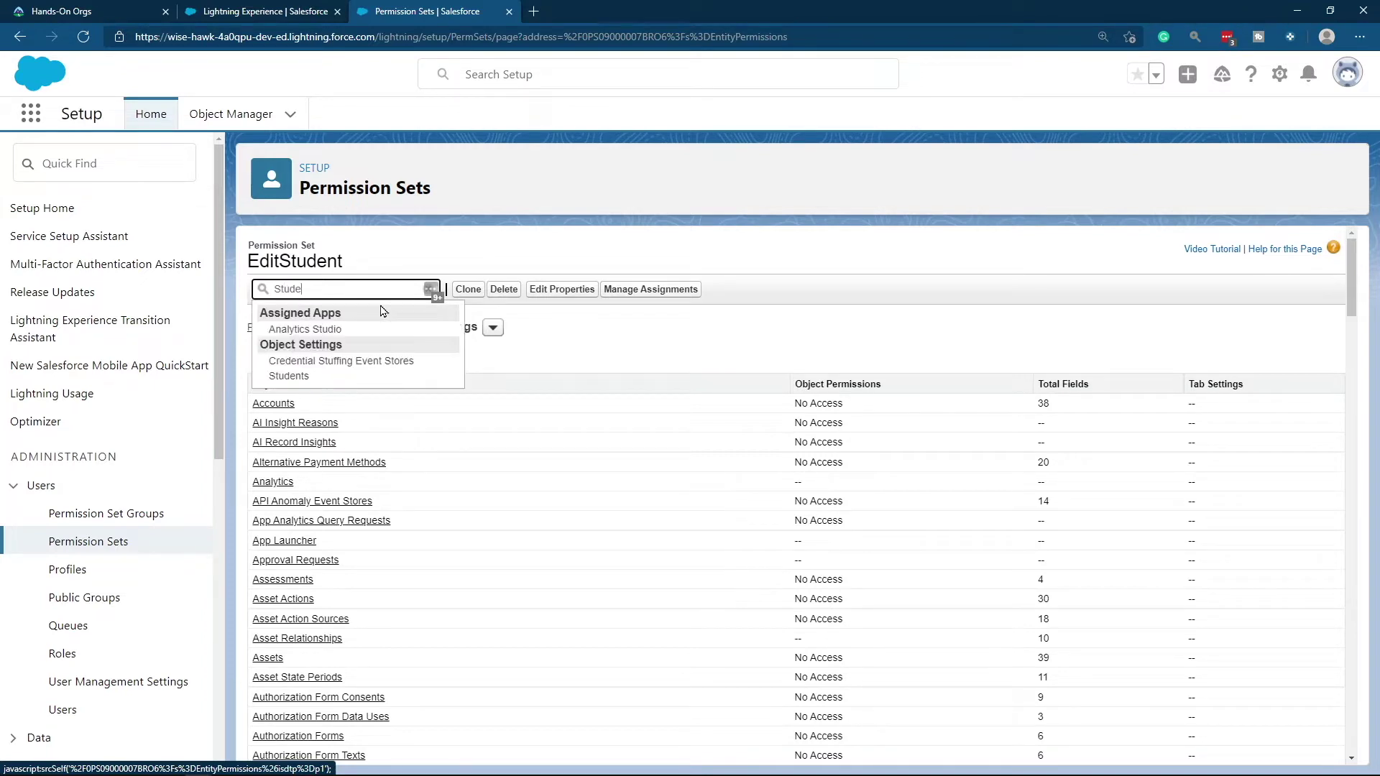
{"action": "key", "text": "Down"}
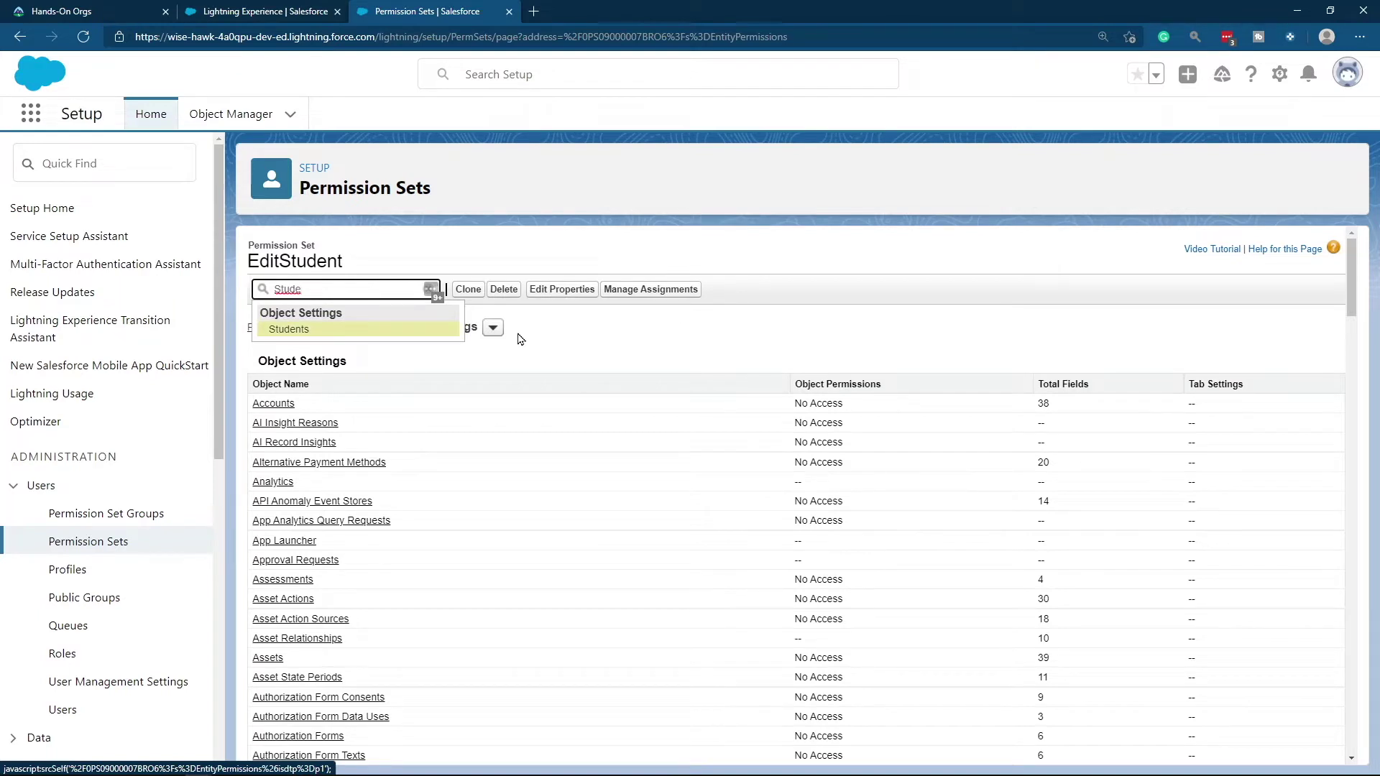
{"action": "left_click", "coordinate": [299, 335]}
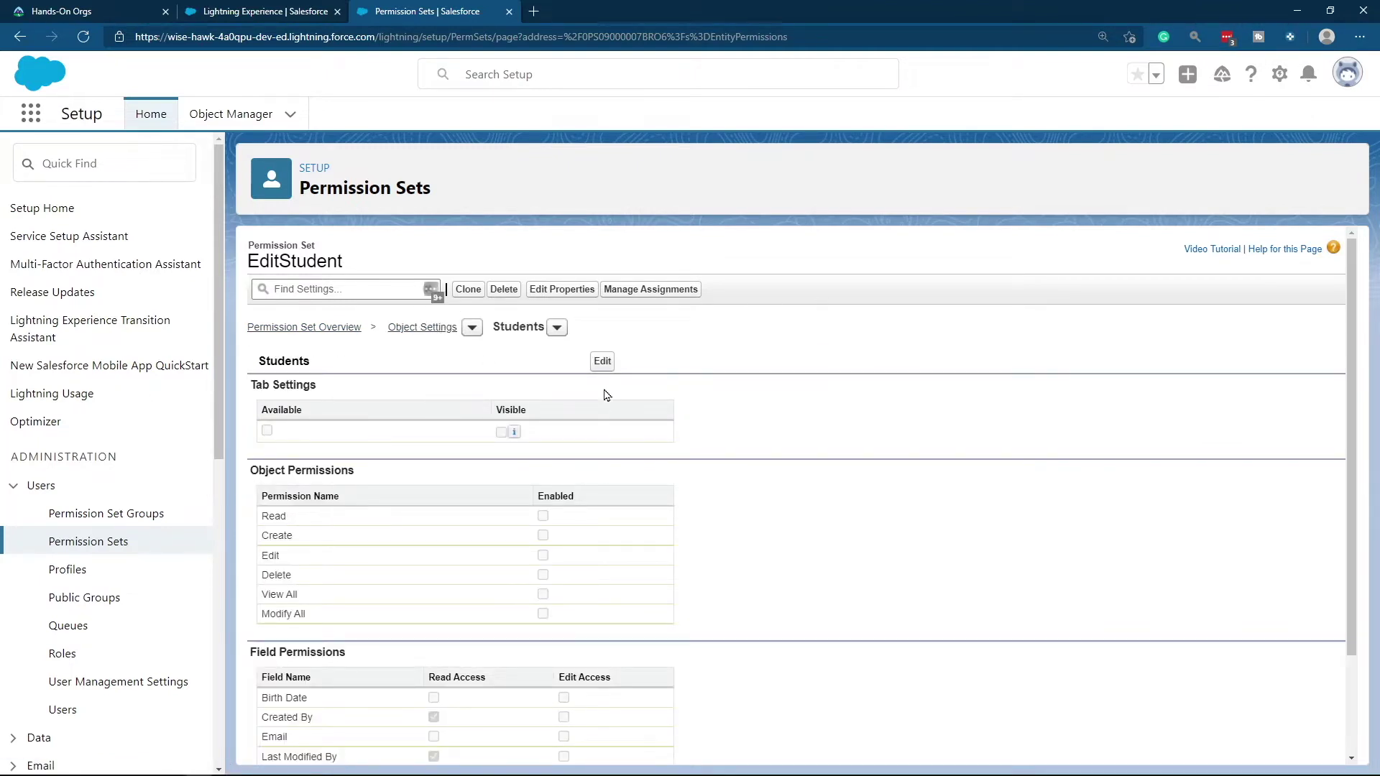
Grant Read and Edit object permissions on Students in the EditStudent permission set and save.
{"action": "left_click", "coordinate": [603, 361]}
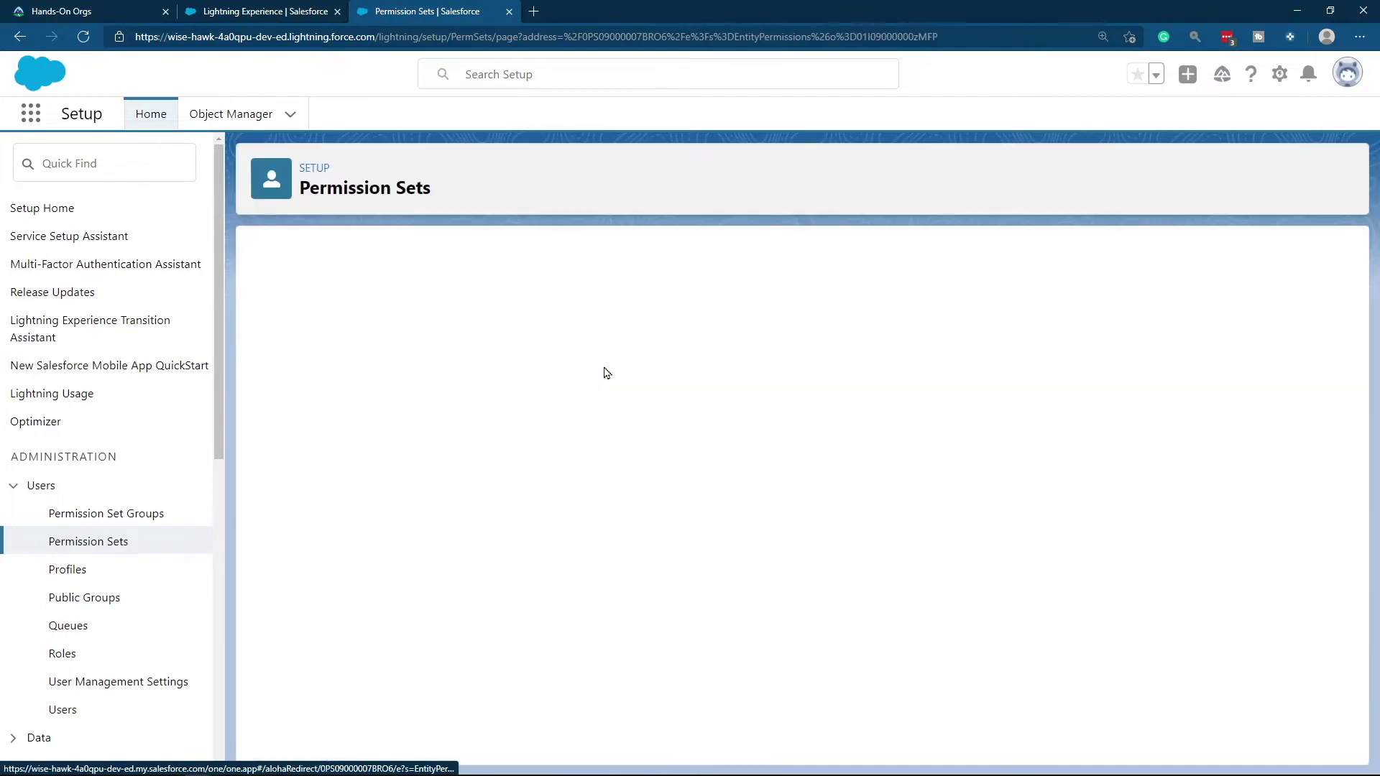
{"action": "left_click", "coordinate": [542, 562]}
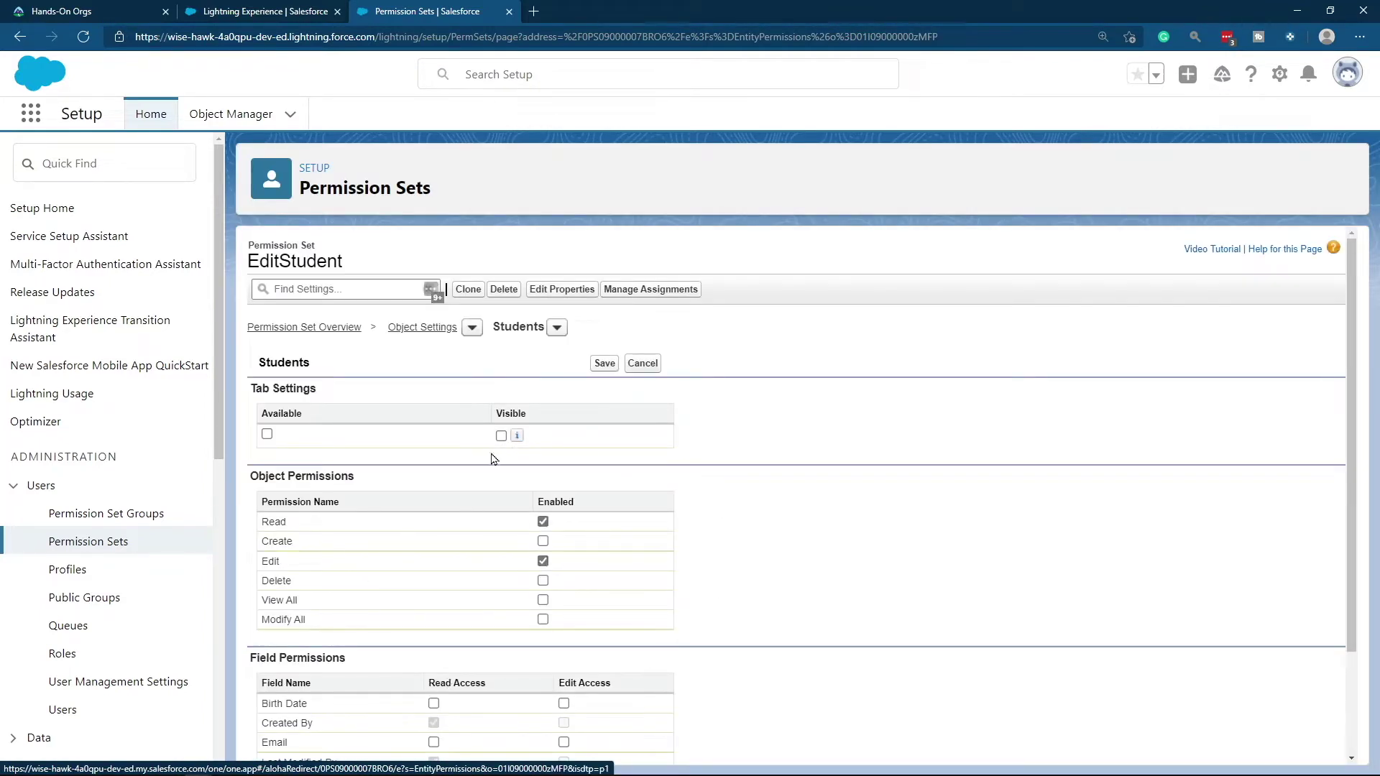
{"action": "left_click", "coordinate": [601, 364]}
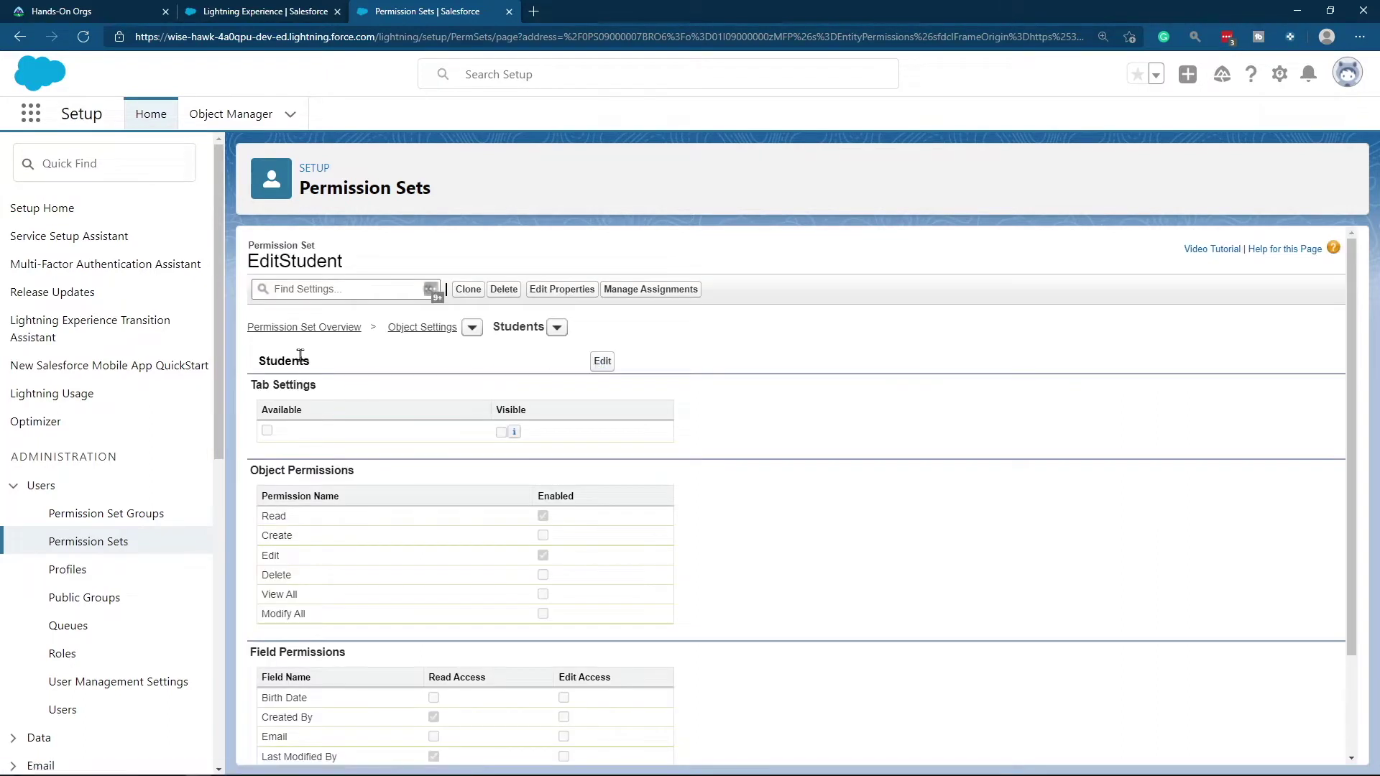
Return to the permission sets list, then create and save a permission set labelled EditEmailStudent with the Salesforce license.
{"action": "left_click", "coordinate": [114, 545]}
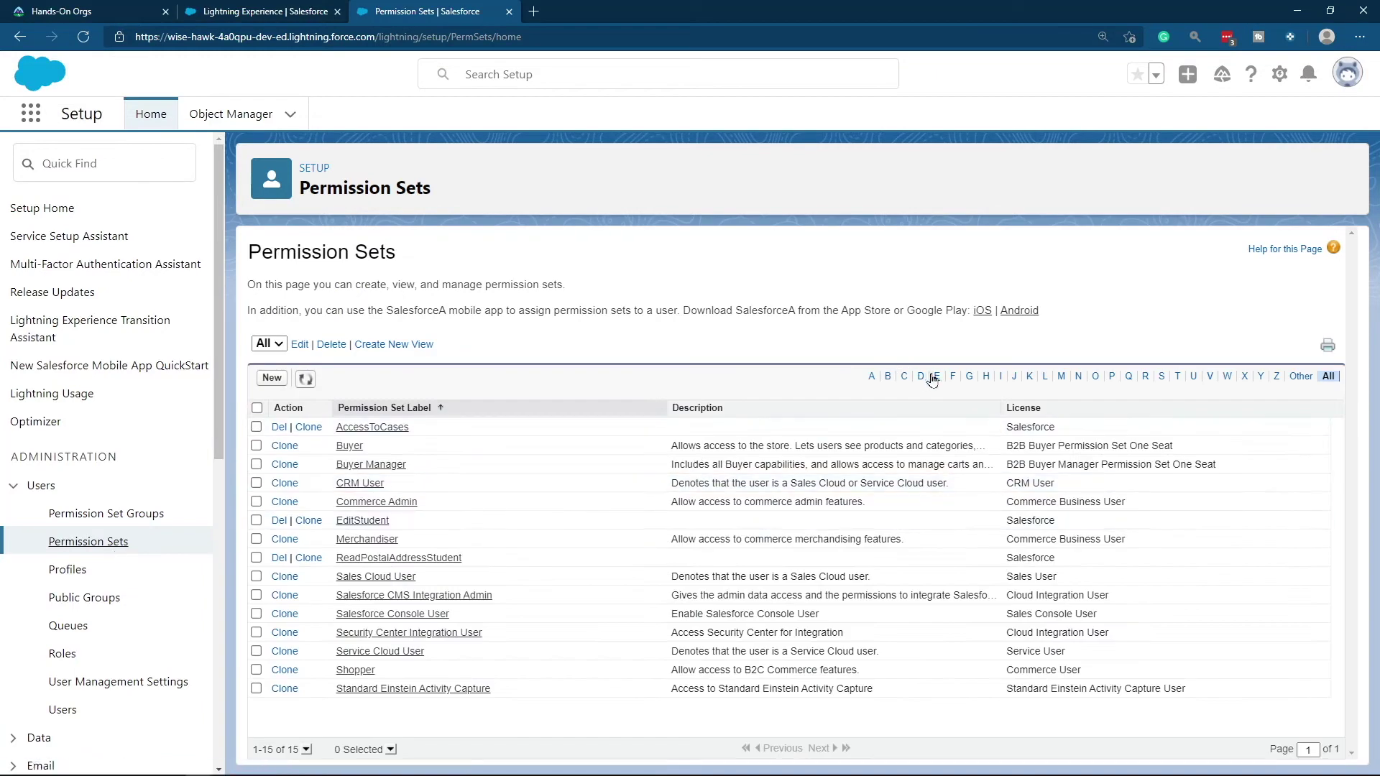
{"action": "left_click", "coordinate": [937, 378]}
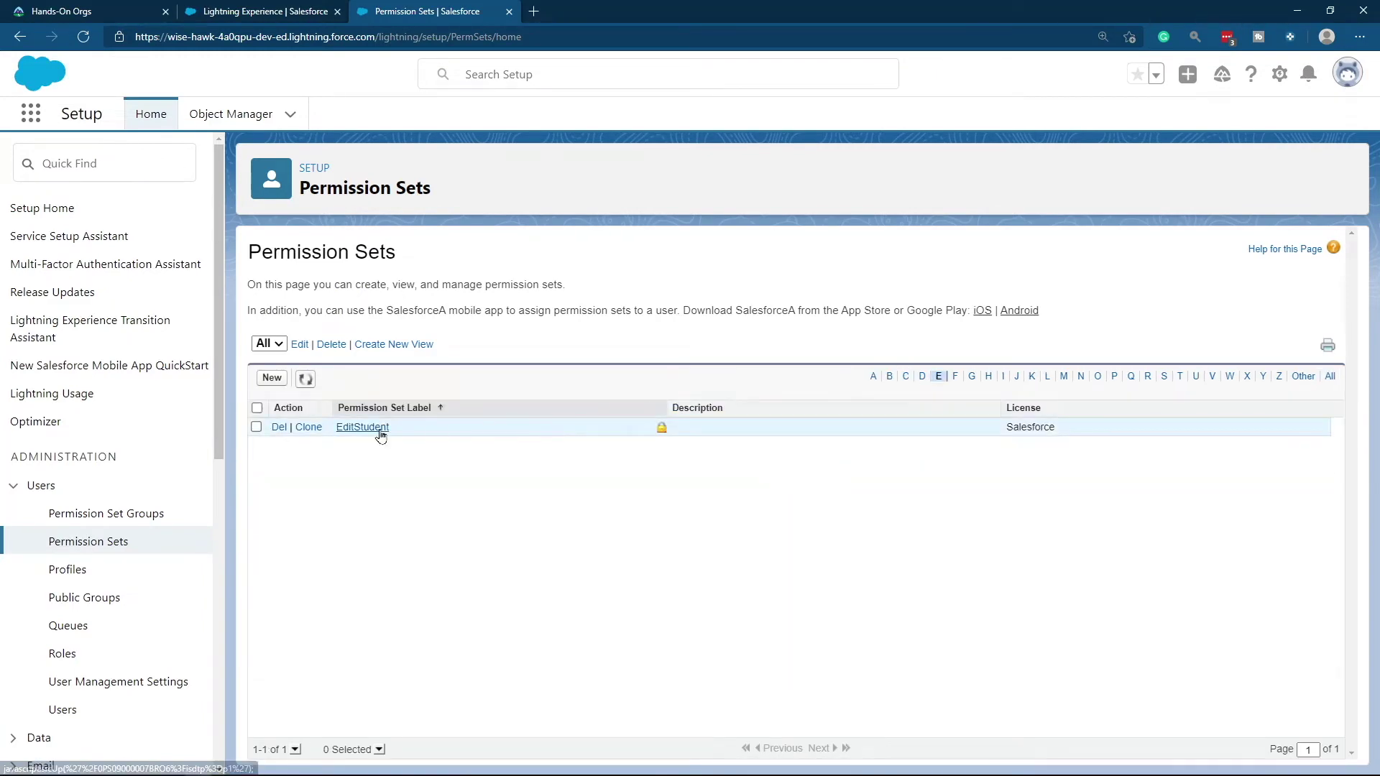
{"action": "left_click", "coordinate": [272, 380]}
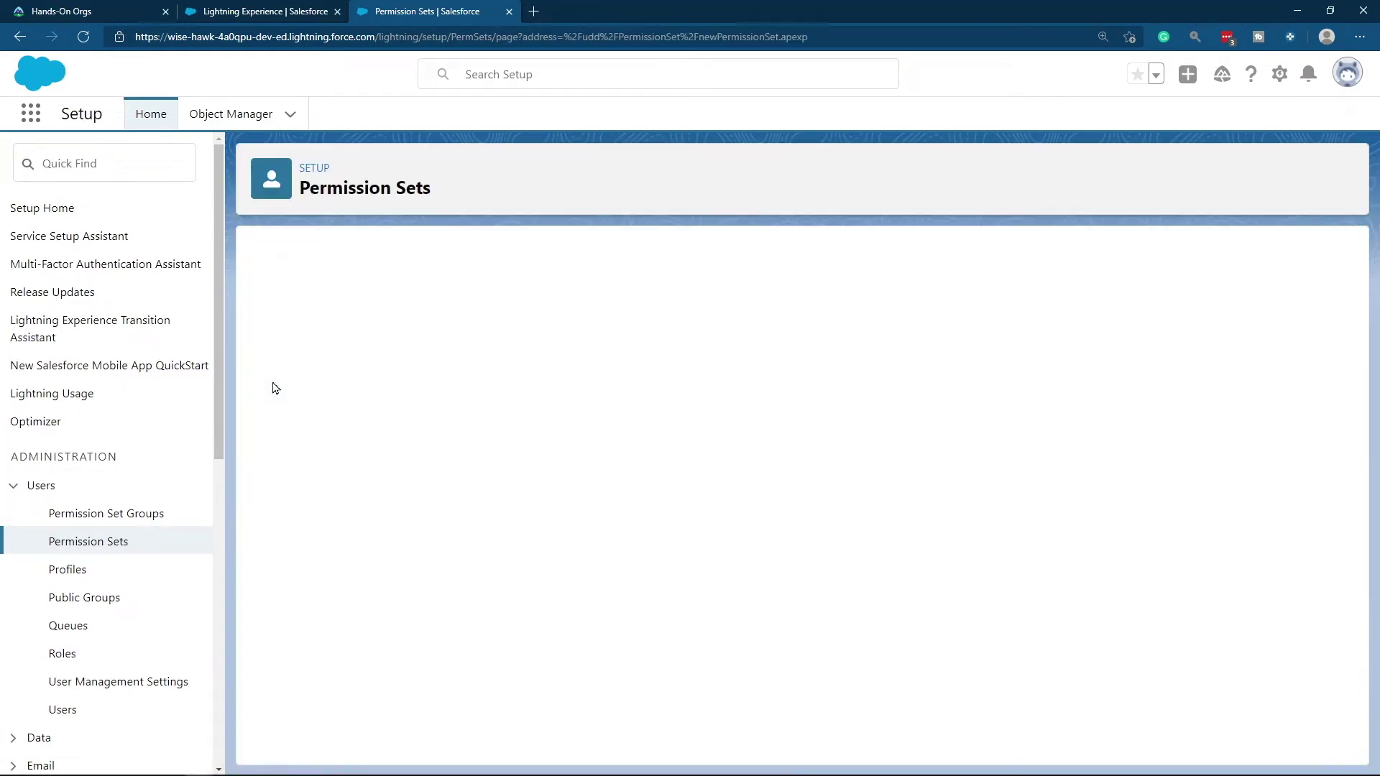
{"action": "left_click", "coordinate": [498, 381]}
{"action": "type", "text": "EditEm,ailStudent"}
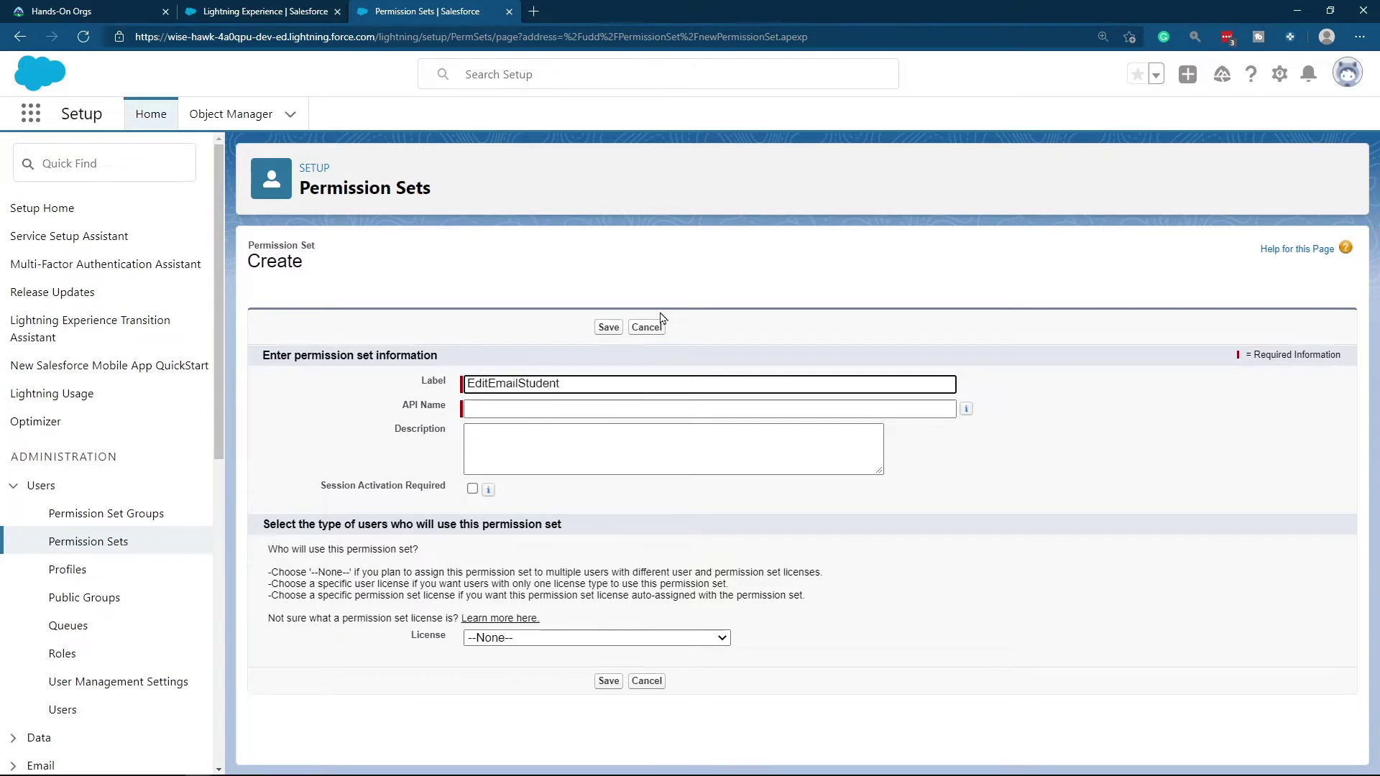
{"action": "left_click", "coordinate": [548, 639]}
{"action": "scroll", "coordinate": [554, 574], "scroll_direction": "down", "scroll_amount": 3}
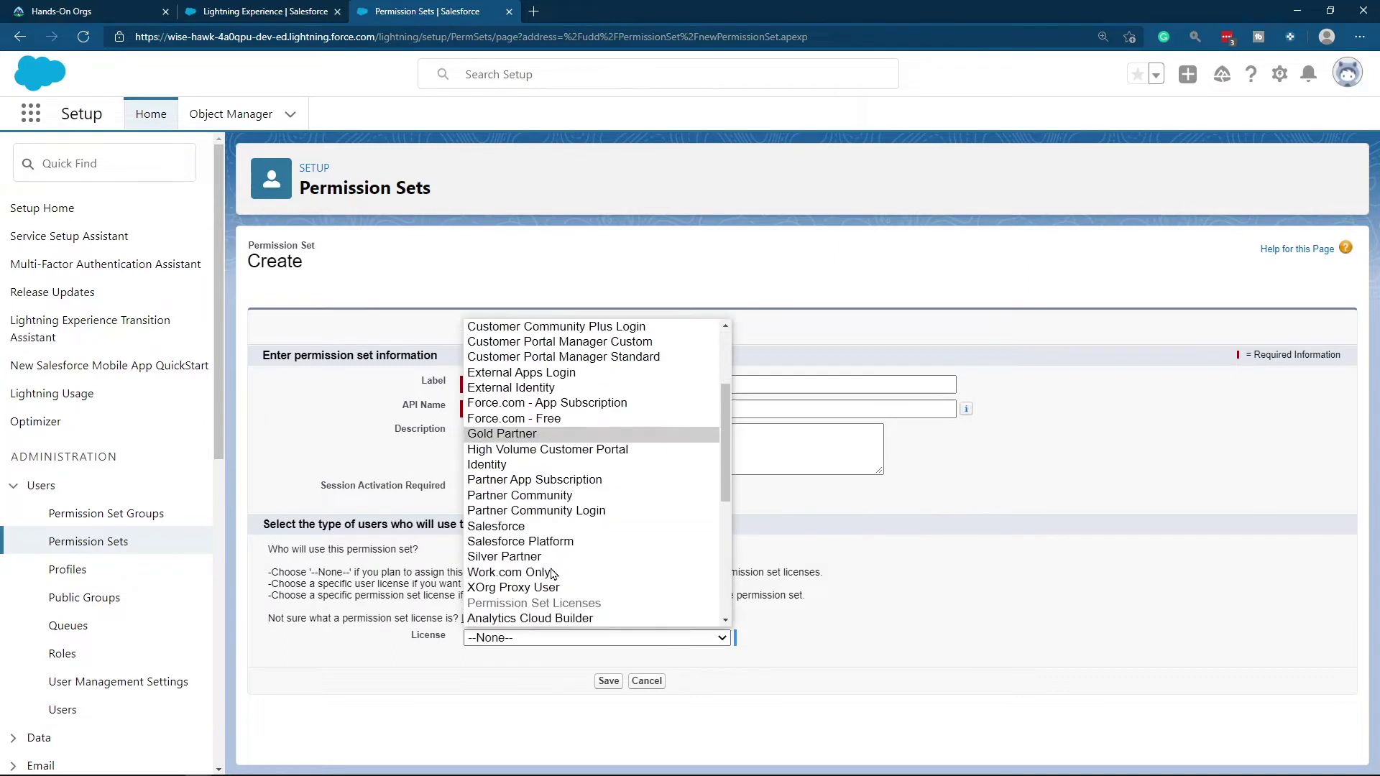
{"action": "left_click", "coordinate": [557, 525]}
{"action": "left_click", "coordinate": [608, 680]}
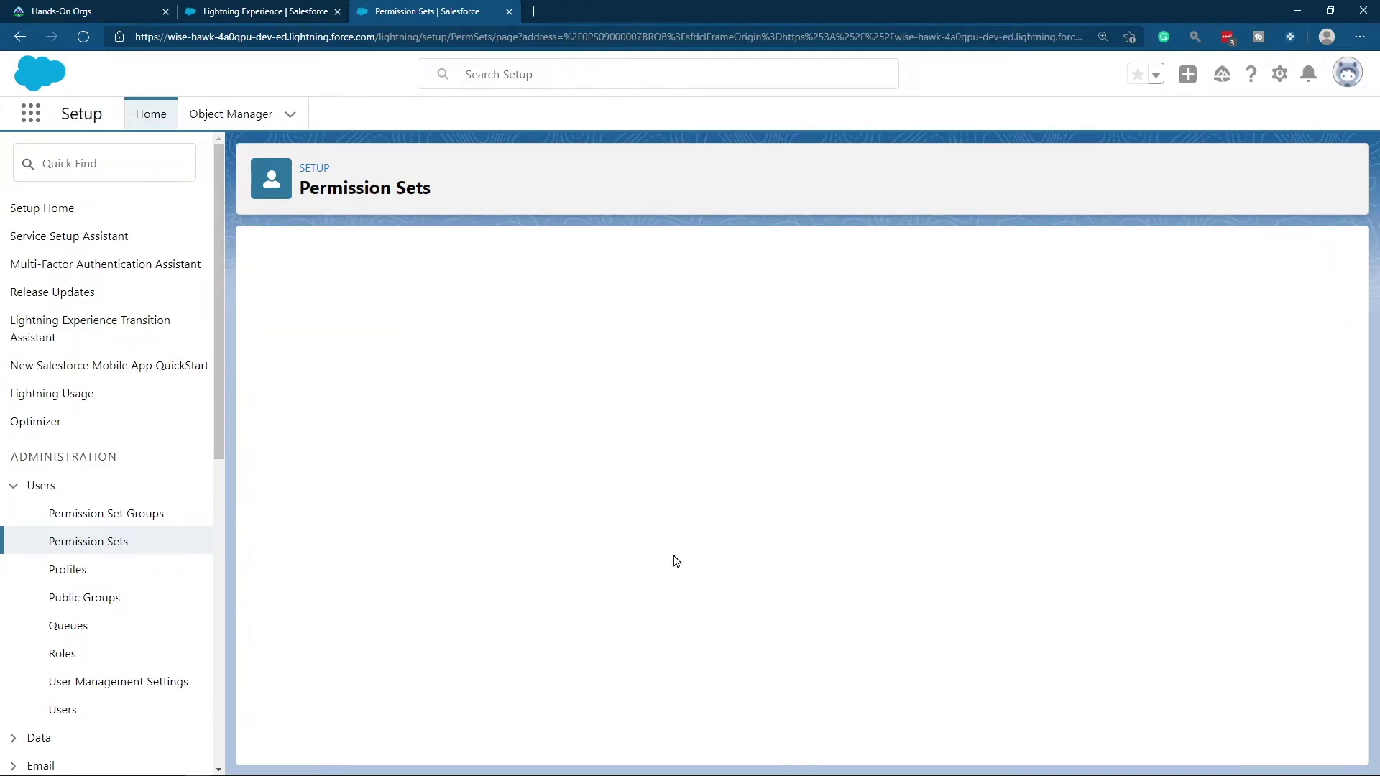
Open the Students object settings within the EditEmailStudent permission set.
{"action": "scroll", "coordinate": [668, 478], "scroll_direction": "down", "scroll_amount": 2}
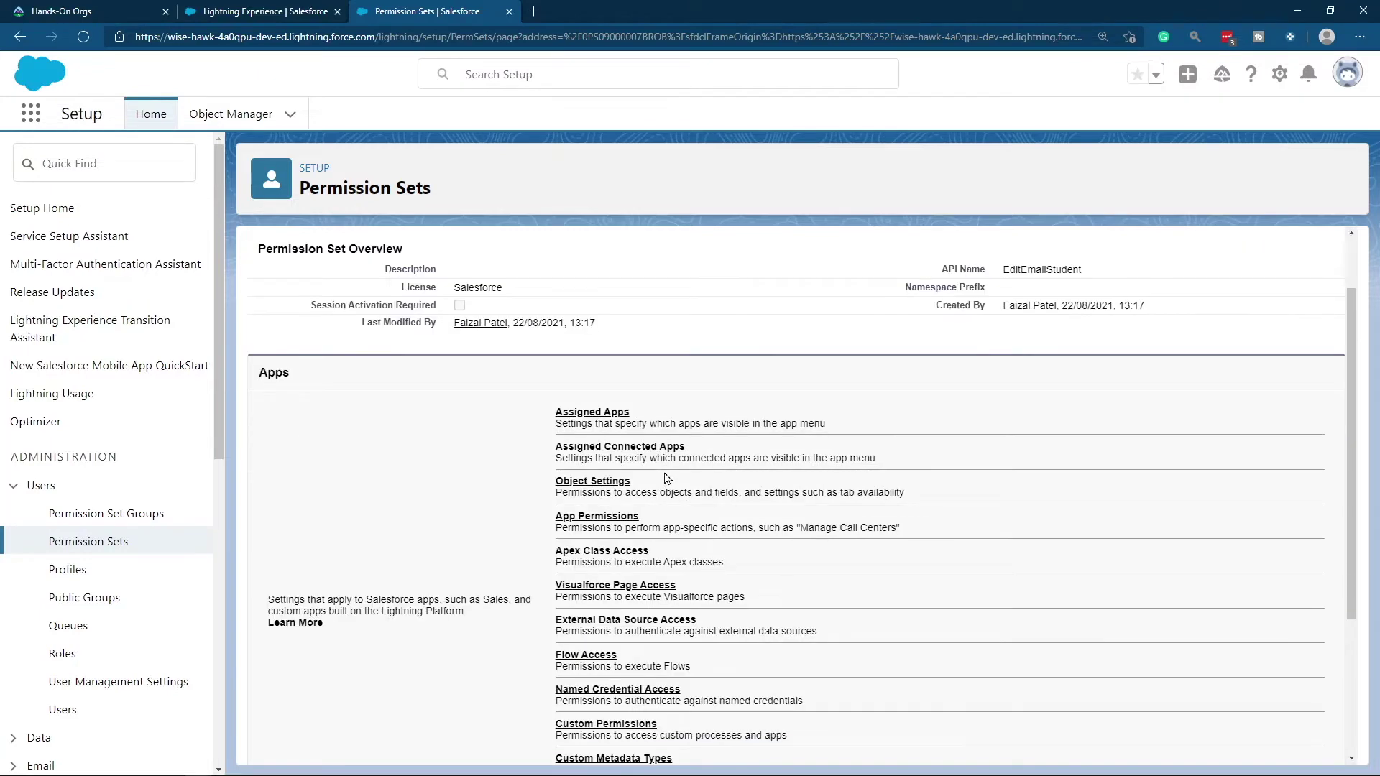
{"action": "left_click", "coordinate": [602, 482]}
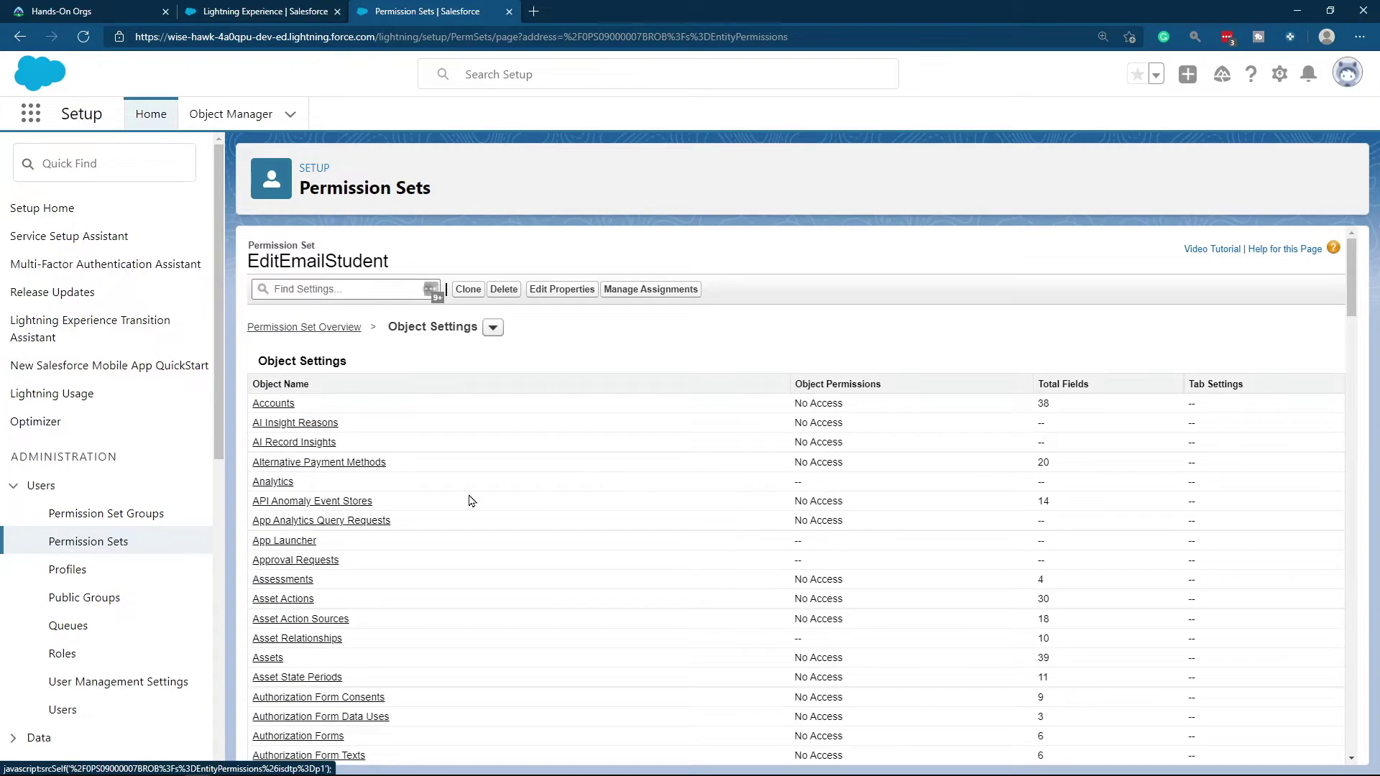
{"action": "scroll", "coordinate": [354, 455], "scroll_direction": "down", "scroll_amount": 12}
{"action": "scroll", "coordinate": [352, 460], "scroll_direction": "down", "scroll_amount": 7}
{"action": "scroll", "coordinate": [351, 461], "scroll_direction": "up", "scroll_amount": 13}
{"action": "scroll", "coordinate": [351, 461], "scroll_direction": "up", "scroll_amount": 3}
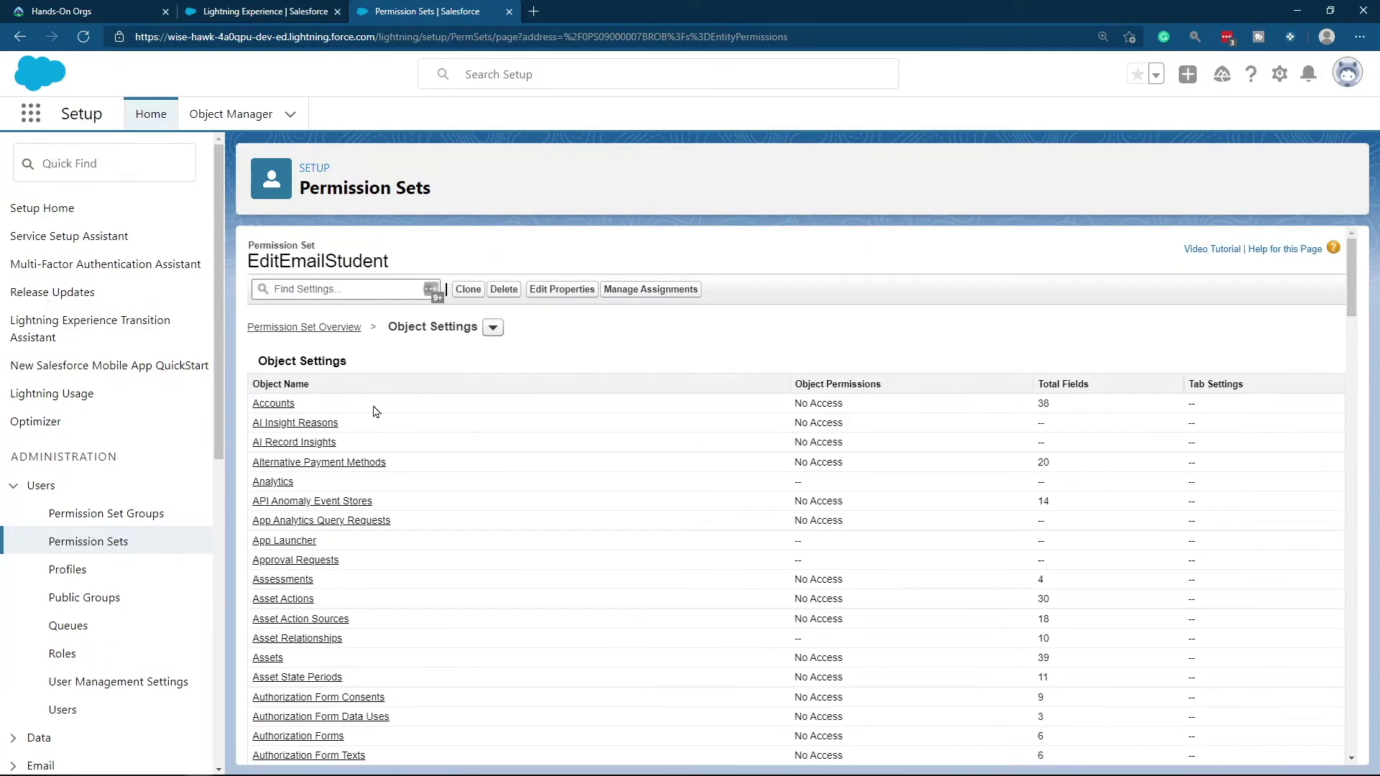
{"action": "scroll", "coordinate": [373, 450], "scroll_direction": "down", "scroll_amount": 15}
{"action": "scroll", "coordinate": [381, 443], "scroll_direction": "down", "scroll_amount": 18}
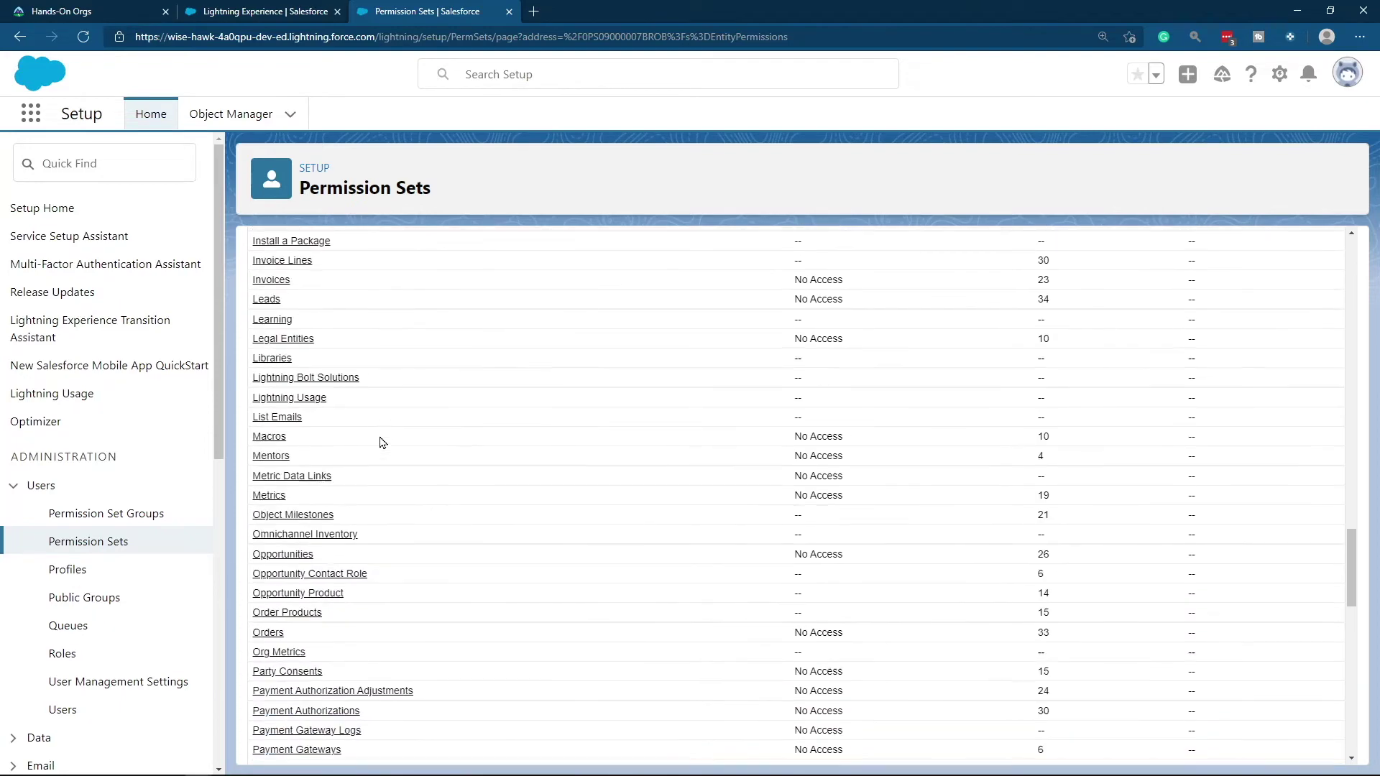
{"action": "scroll", "coordinate": [381, 447], "scroll_direction": "down", "scroll_amount": 8}
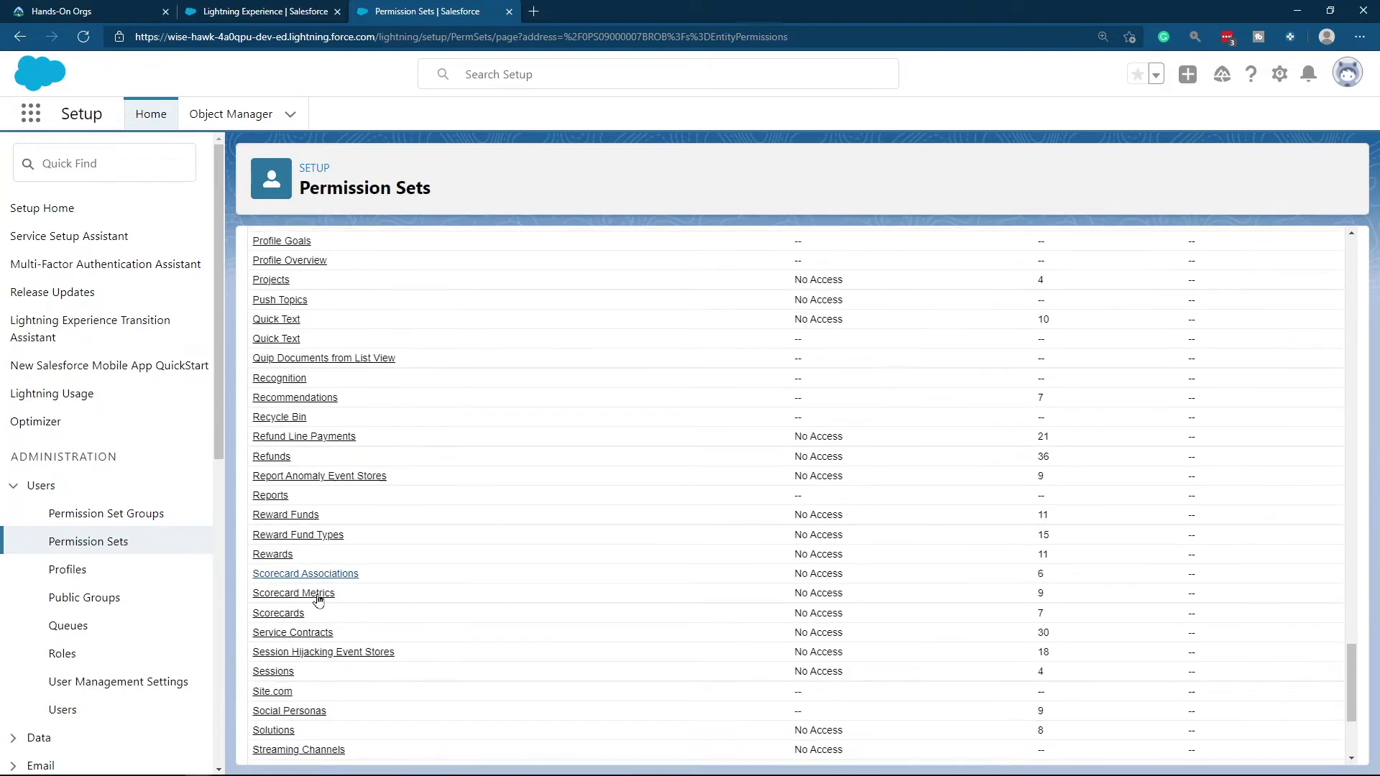
{"action": "scroll", "coordinate": [274, 726], "scroll_direction": "down", "scroll_amount": 2}
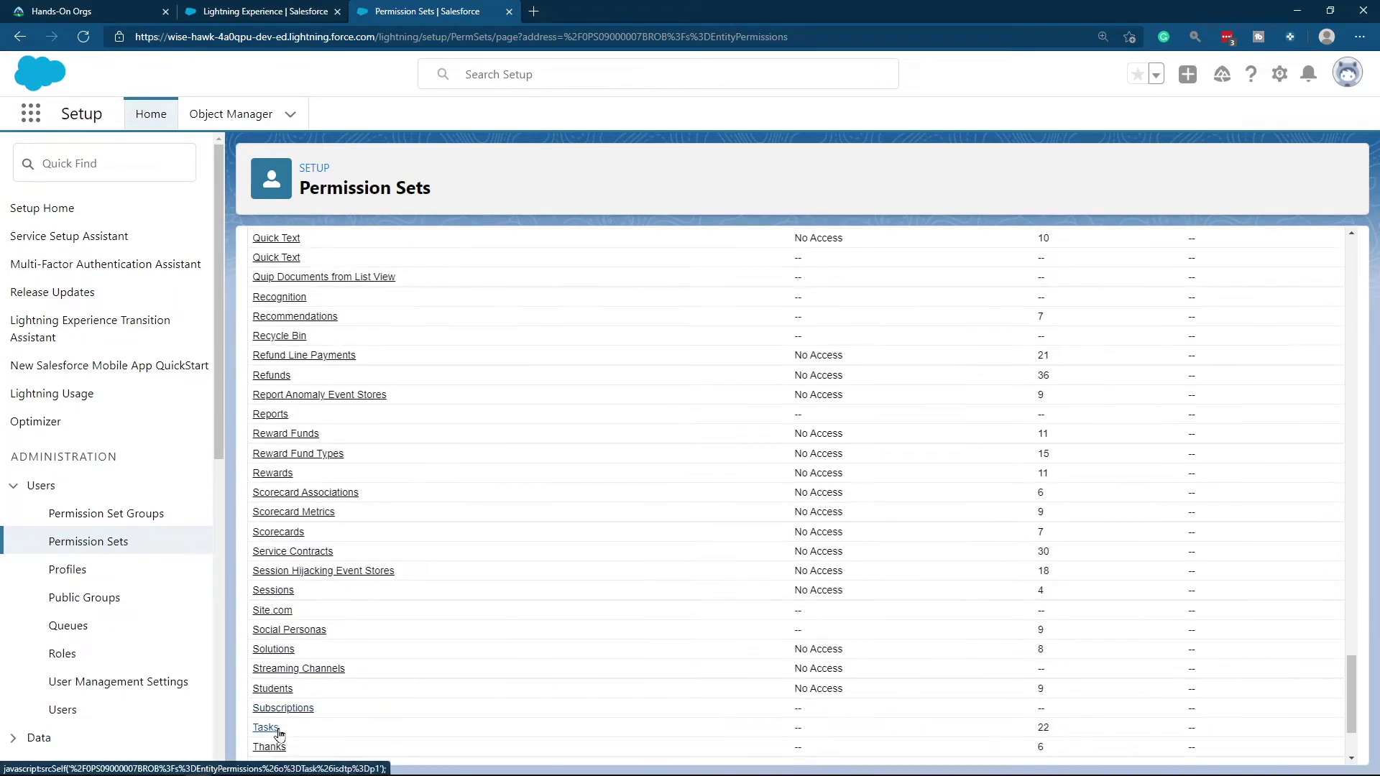
{"action": "left_click", "coordinate": [286, 693]}
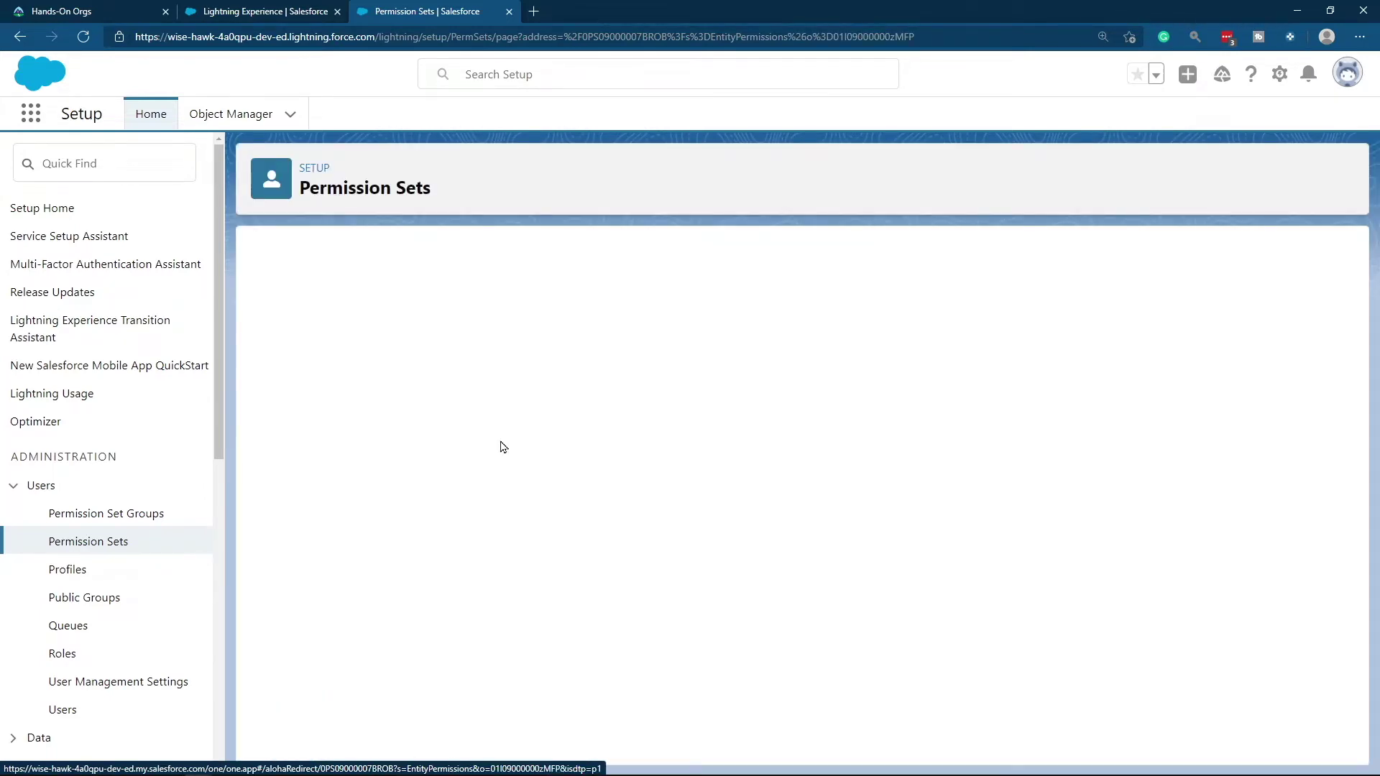
Grant Read and Edit access to the Email field of Students in the EditEmailStudent permission set and save.
{"action": "left_click", "coordinate": [603, 362]}
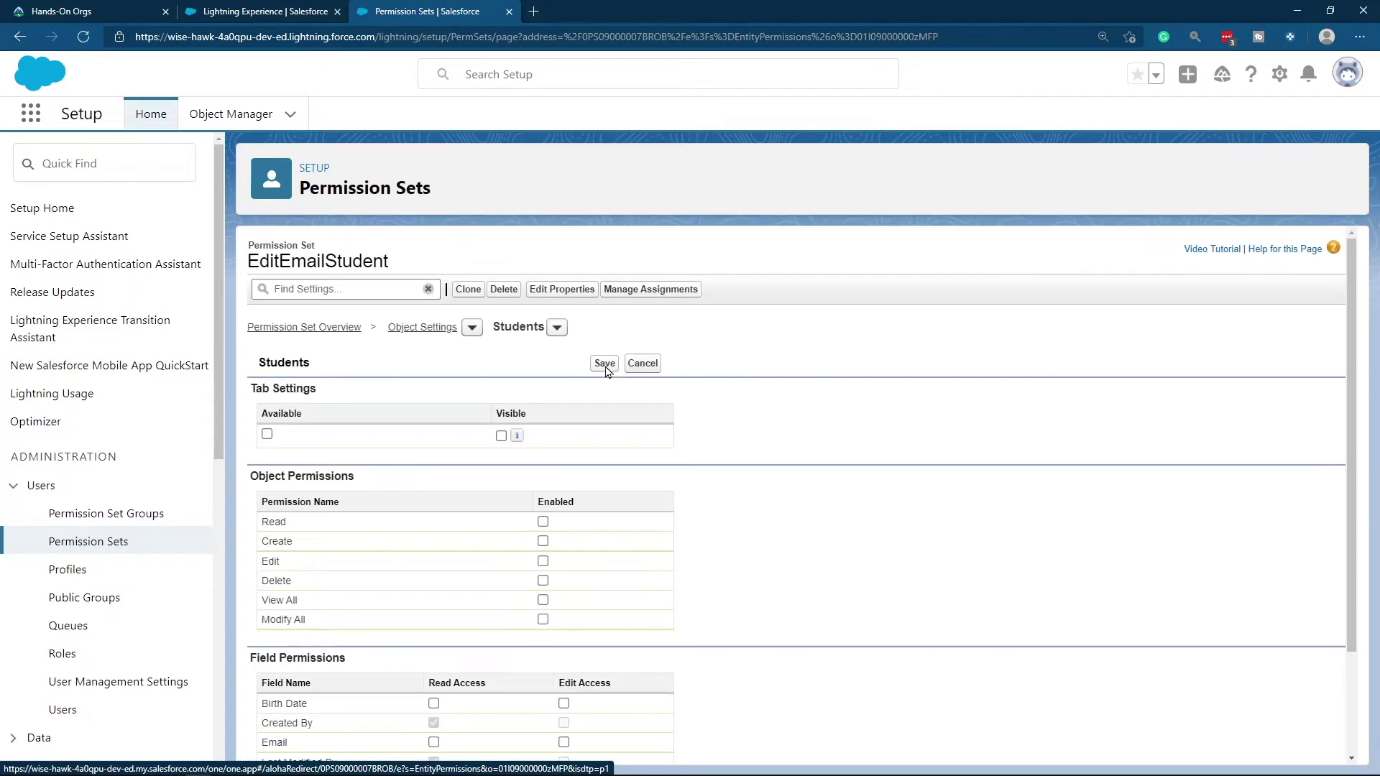
{"action": "scroll", "coordinate": [605, 371], "scroll_direction": "down", "scroll_amount": 2}
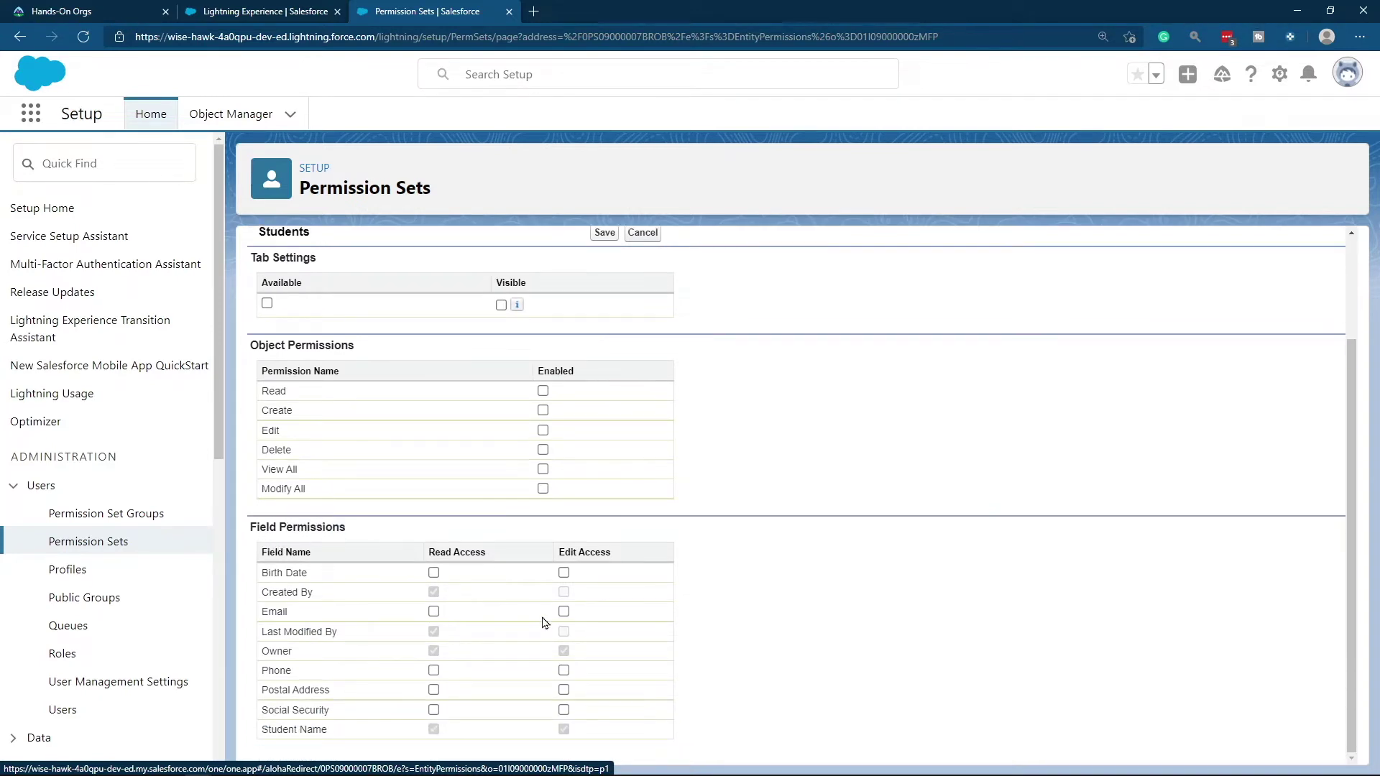
{"action": "left_click", "coordinate": [564, 612]}
{"action": "left_click", "coordinate": [602, 234]}
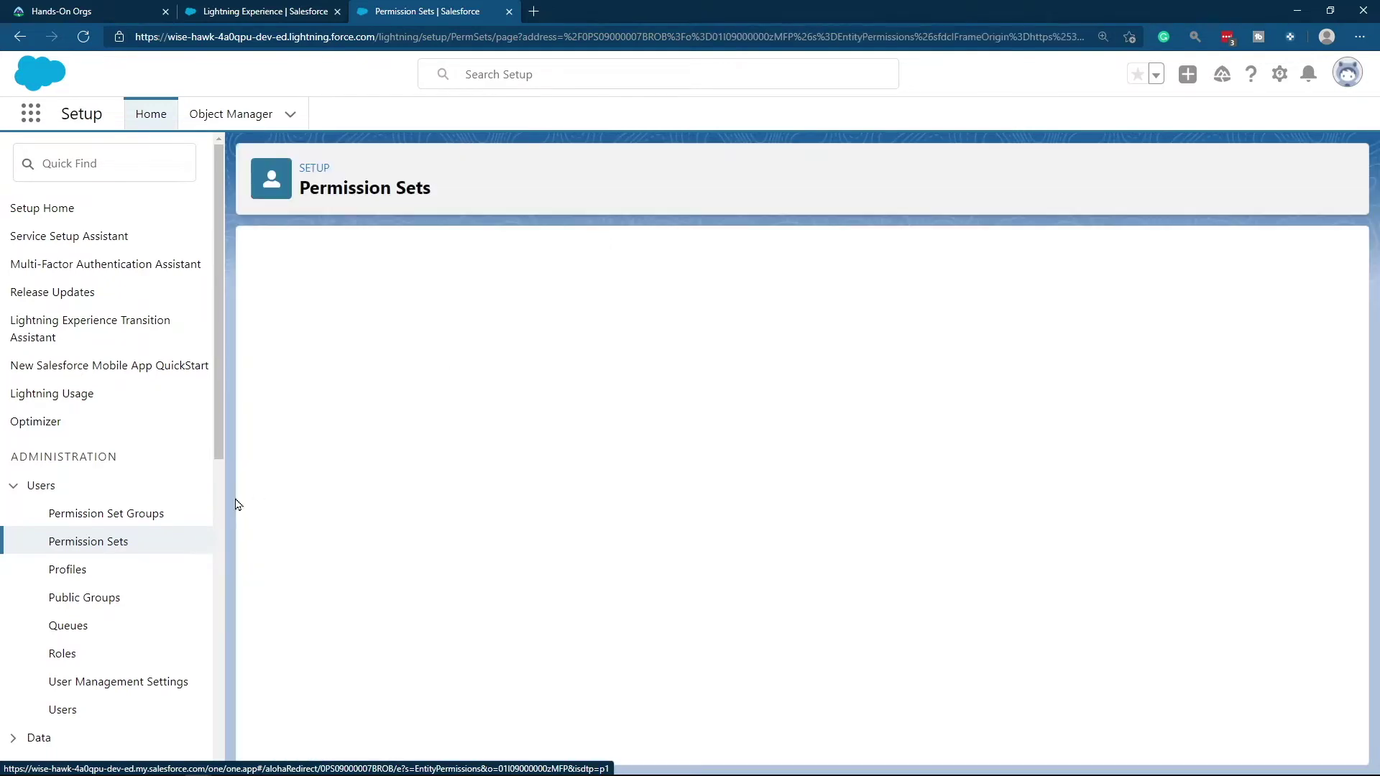
Return to the permission sets list, then create and save a permission set labelled EditPhoneStudent with the license left at None.
{"action": "left_click", "coordinate": [119, 545]}
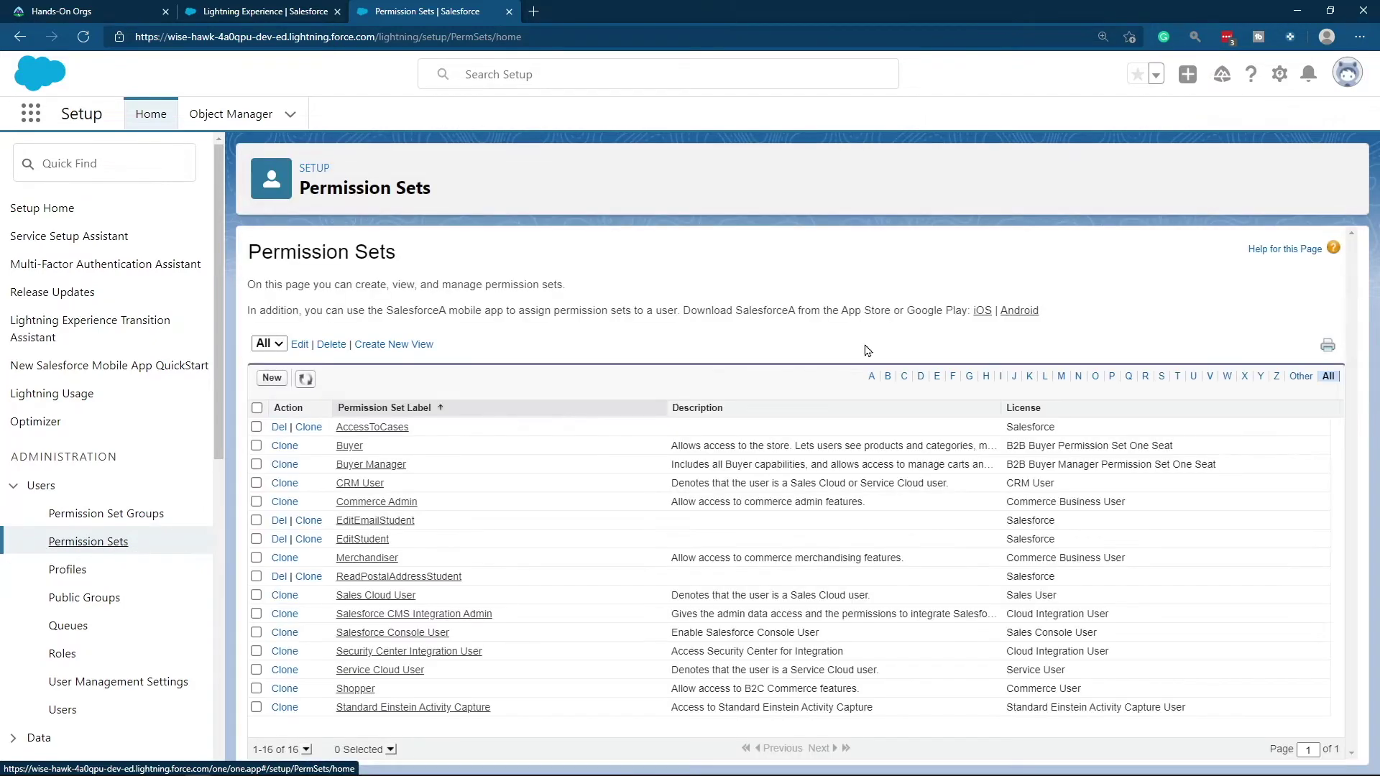
{"action": "left_click", "coordinate": [937, 376]}
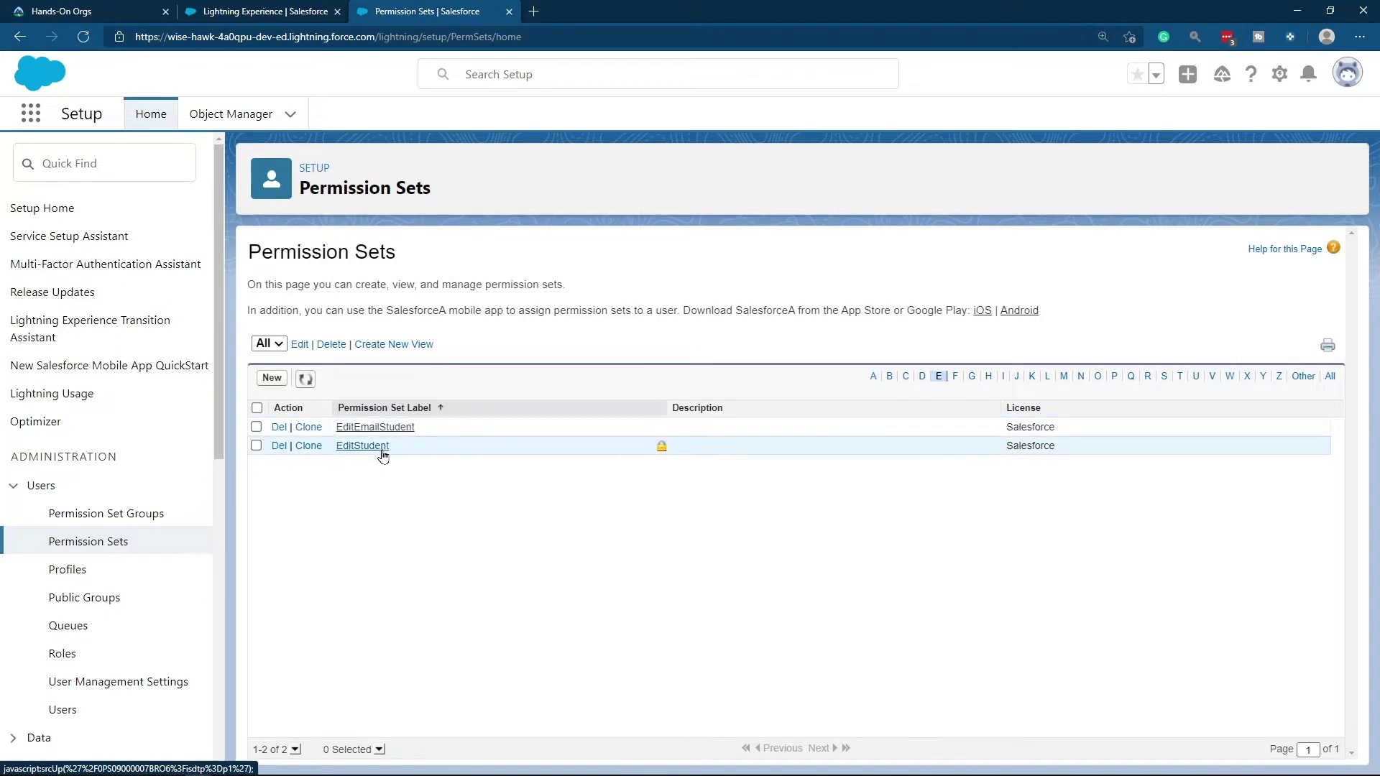
{"action": "left_click", "coordinate": [271, 378]}
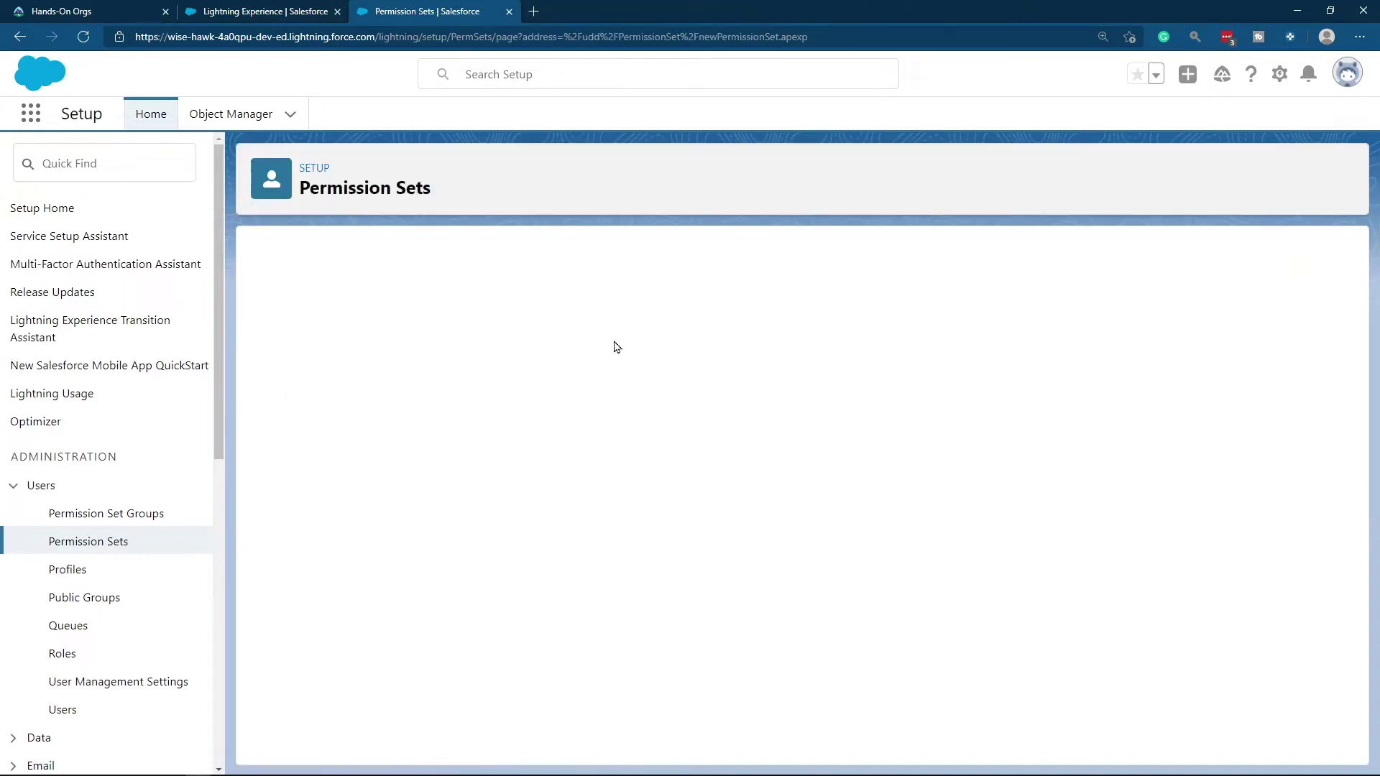
{"action": "type", "text": "E"}
{"action": "type", "text": "ditPjhoneStudent"}
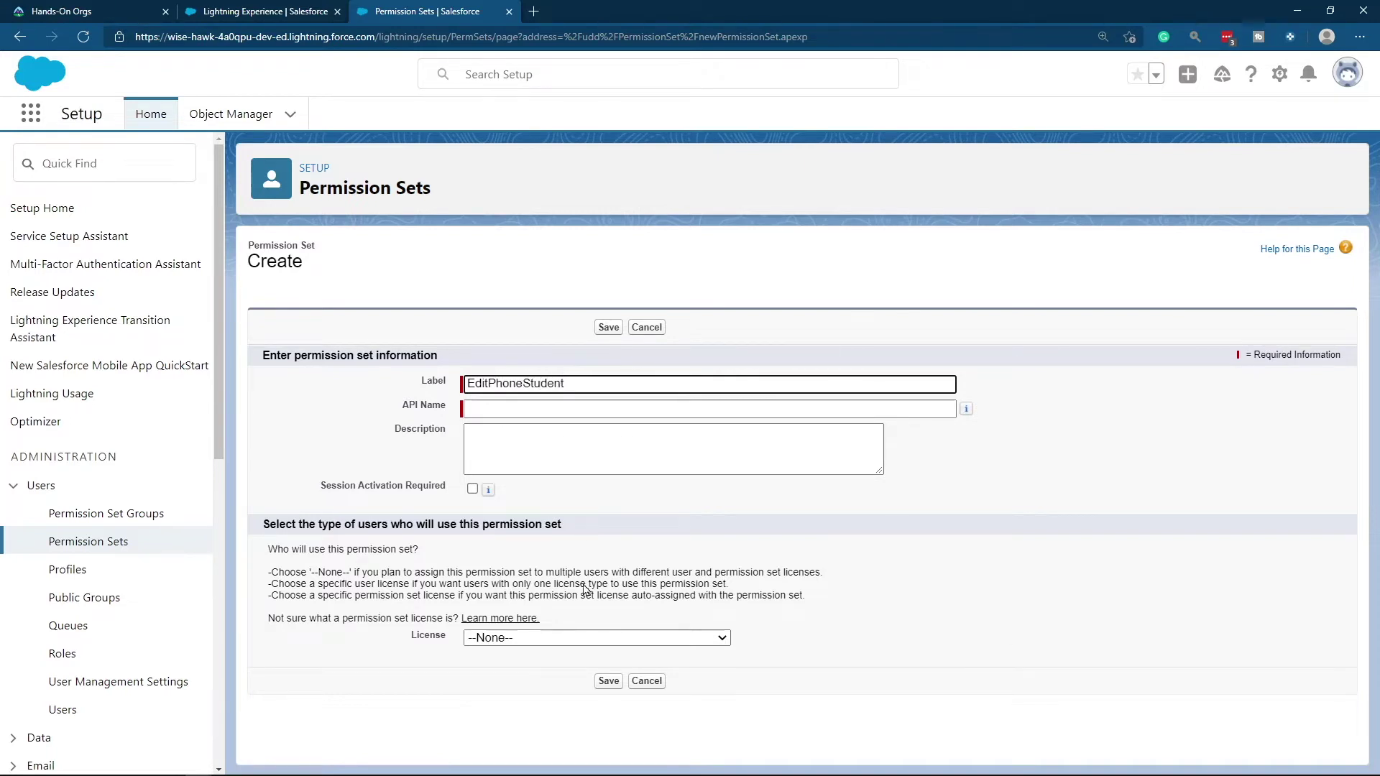
{"action": "left_click", "coordinate": [586, 590]}
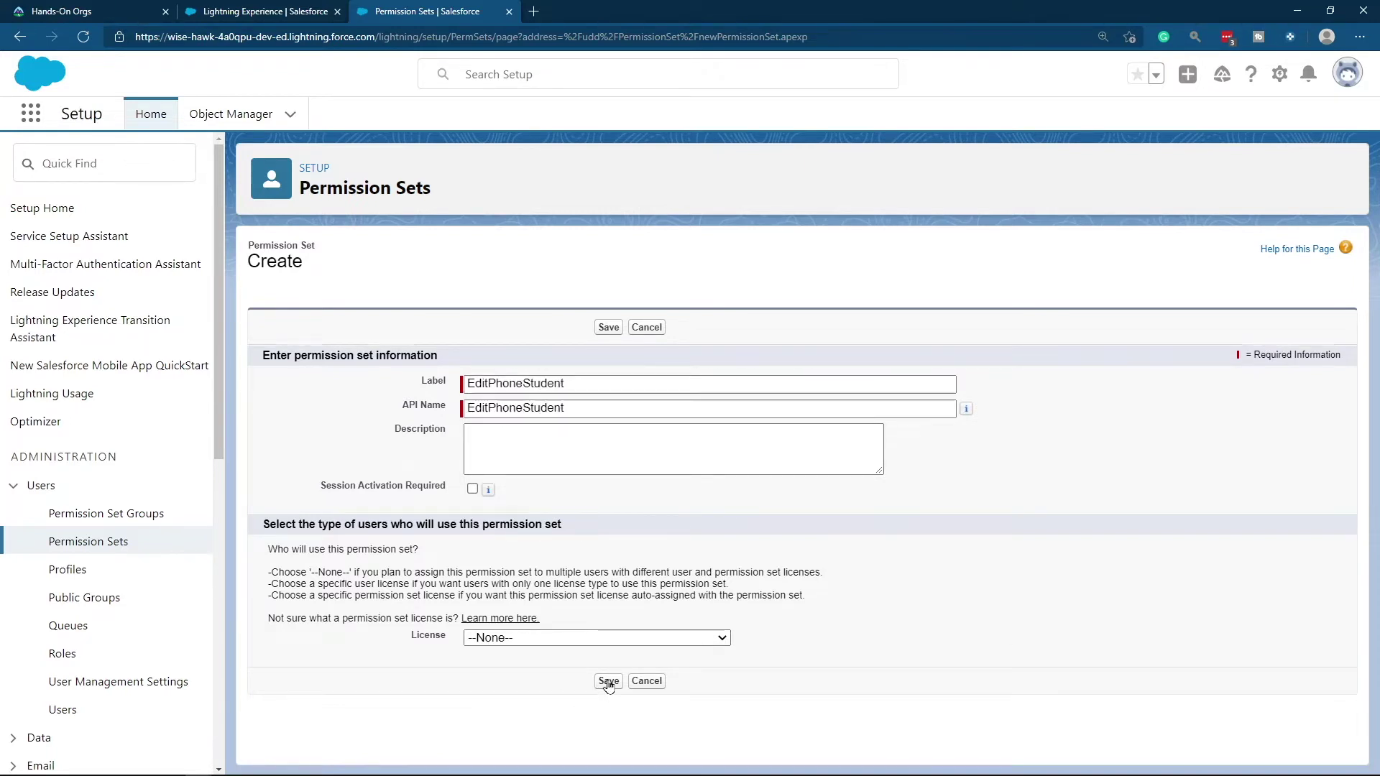
{"action": "left_click", "coordinate": [608, 682]}
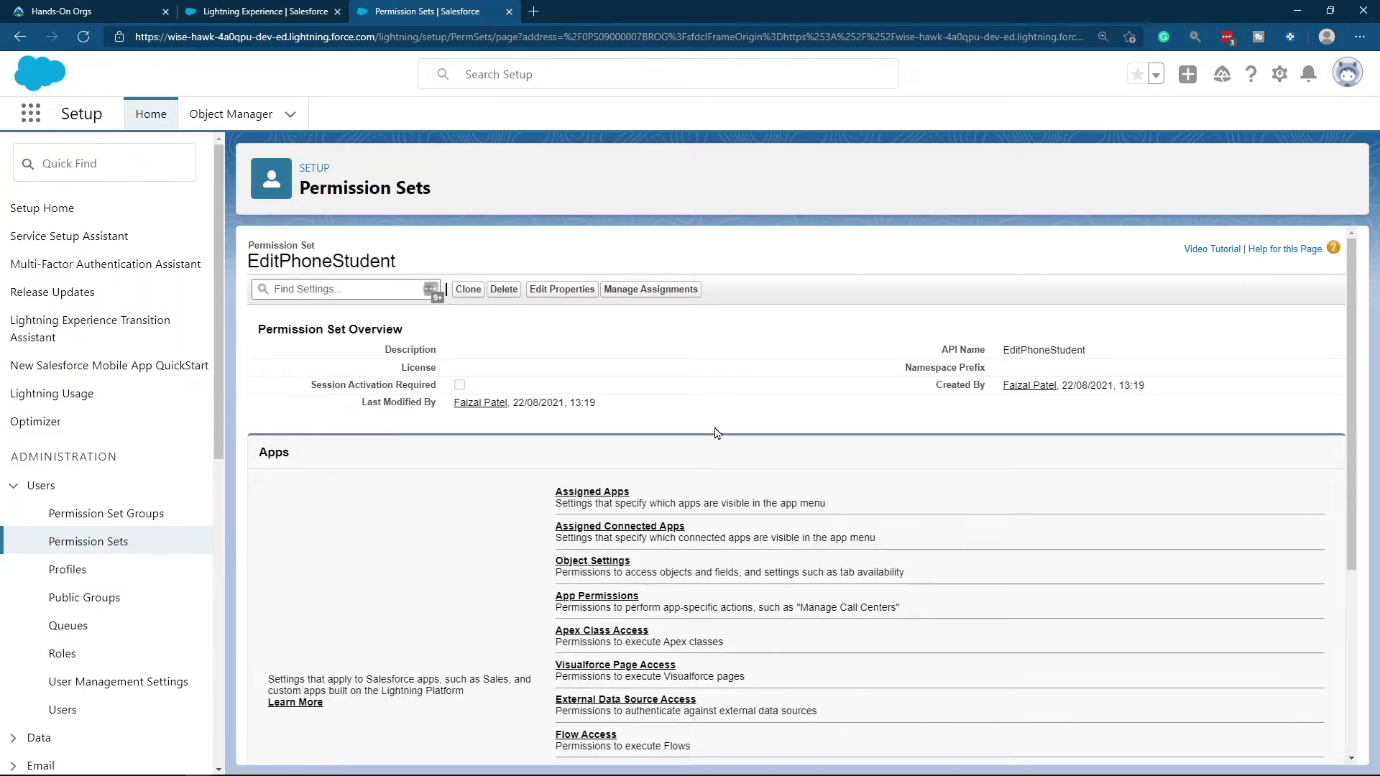
Open the Students object settings within the EditPhoneStudent permission set.
{"action": "scroll", "coordinate": [690, 424], "scroll_direction": "down", "scroll_amount": 2}
{"action": "left_click", "coordinate": [615, 405]}
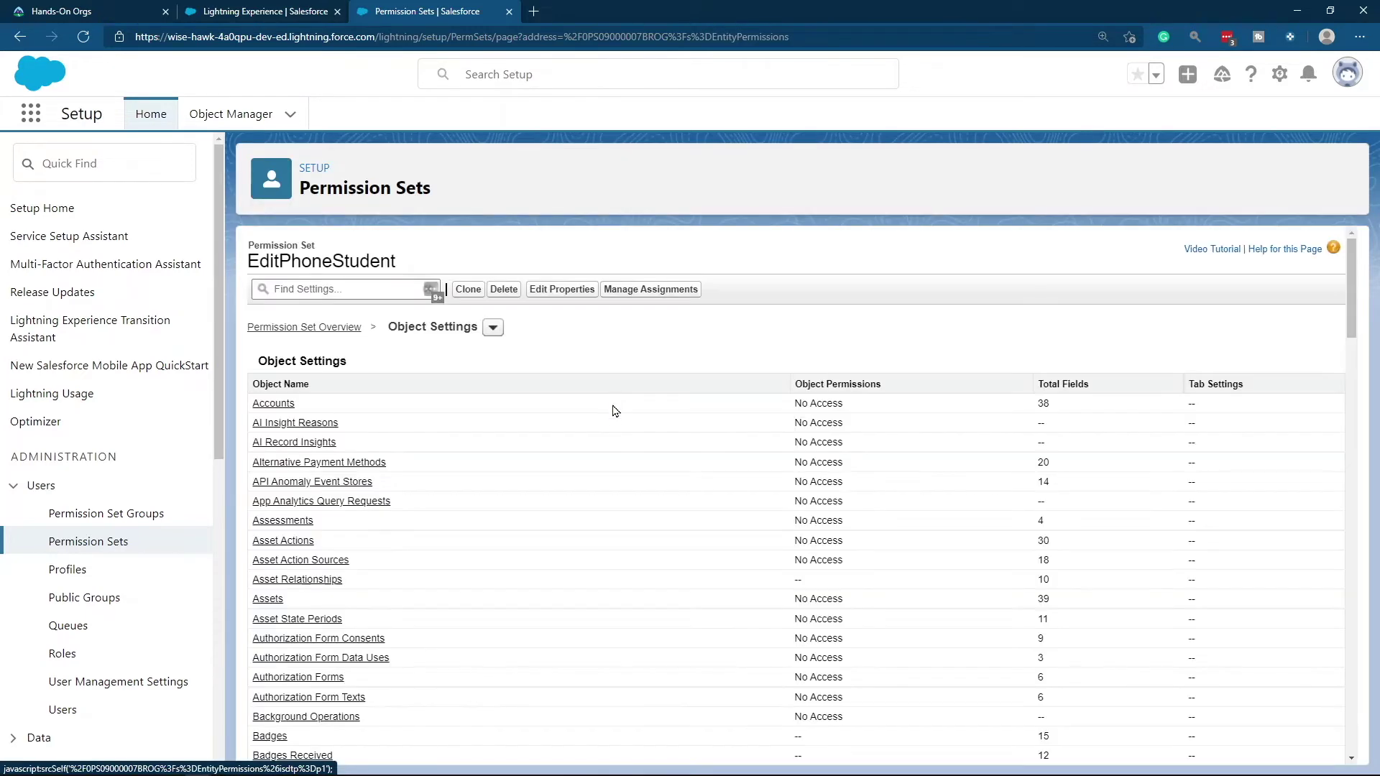
{"action": "scroll", "coordinate": [616, 410], "scroll_direction": "down", "scroll_amount": 10}
{"action": "scroll", "coordinate": [615, 417], "scroll_direction": "down", "scroll_amount": 15}
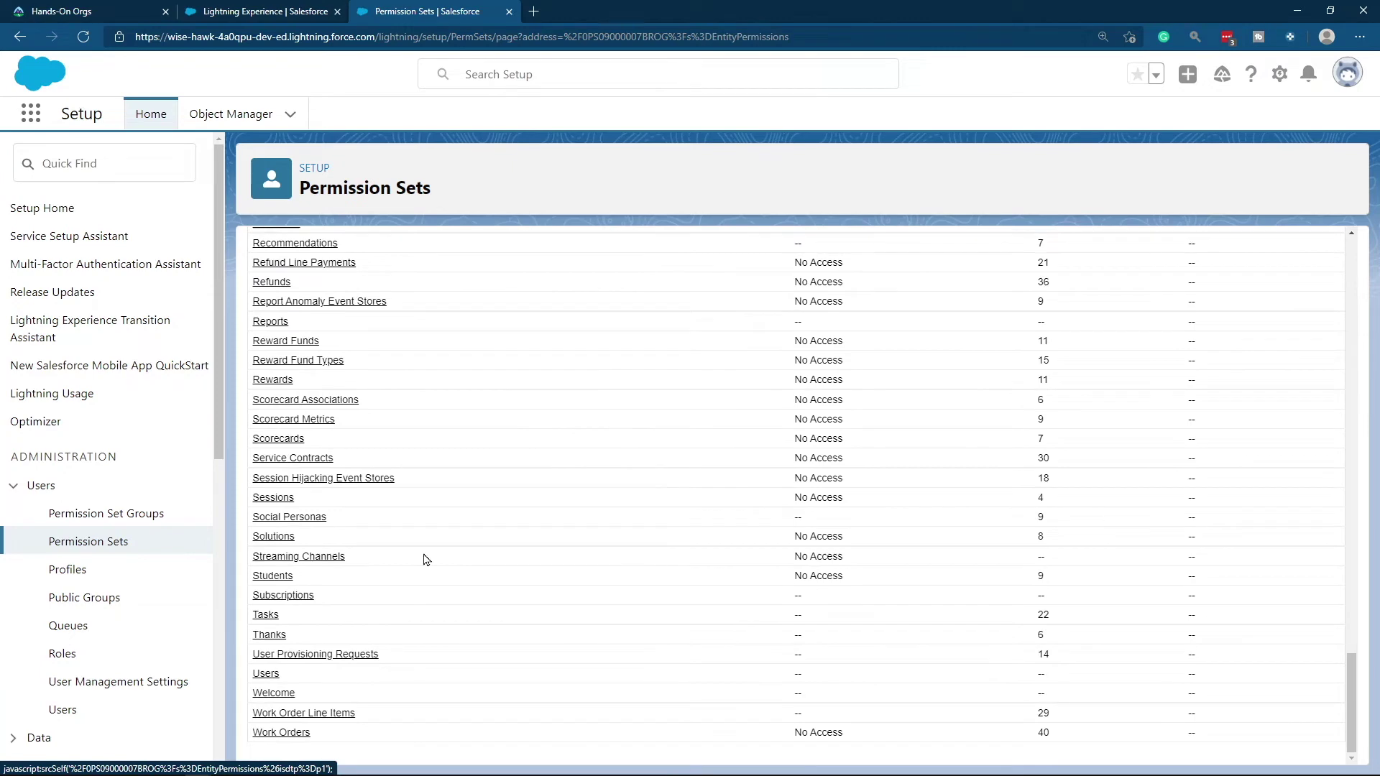
{"action": "left_click", "coordinate": [273, 576]}
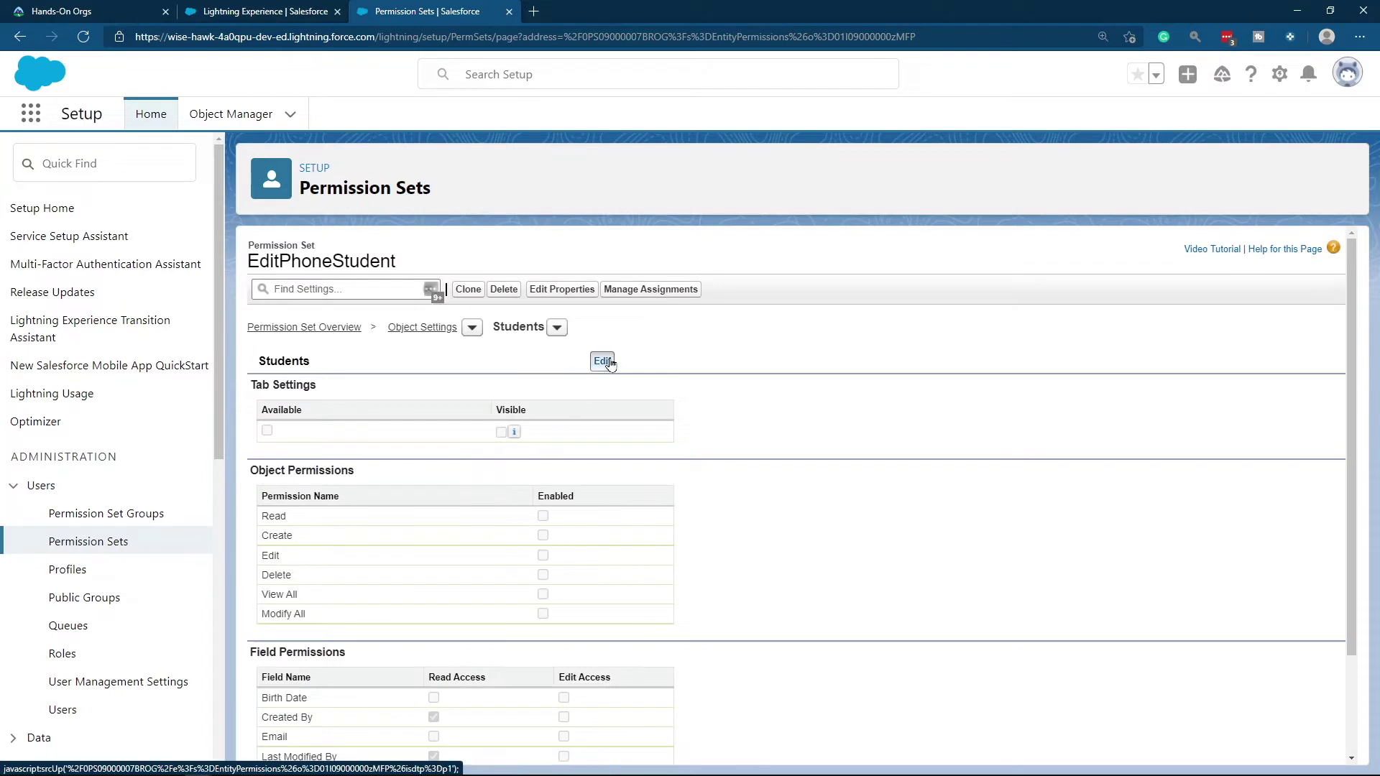
Save Read and Edit access to the Students Phone field in EditPhoneStudent, then list the permission sets starting with E.
{"action": "left_click", "coordinate": [610, 364]}
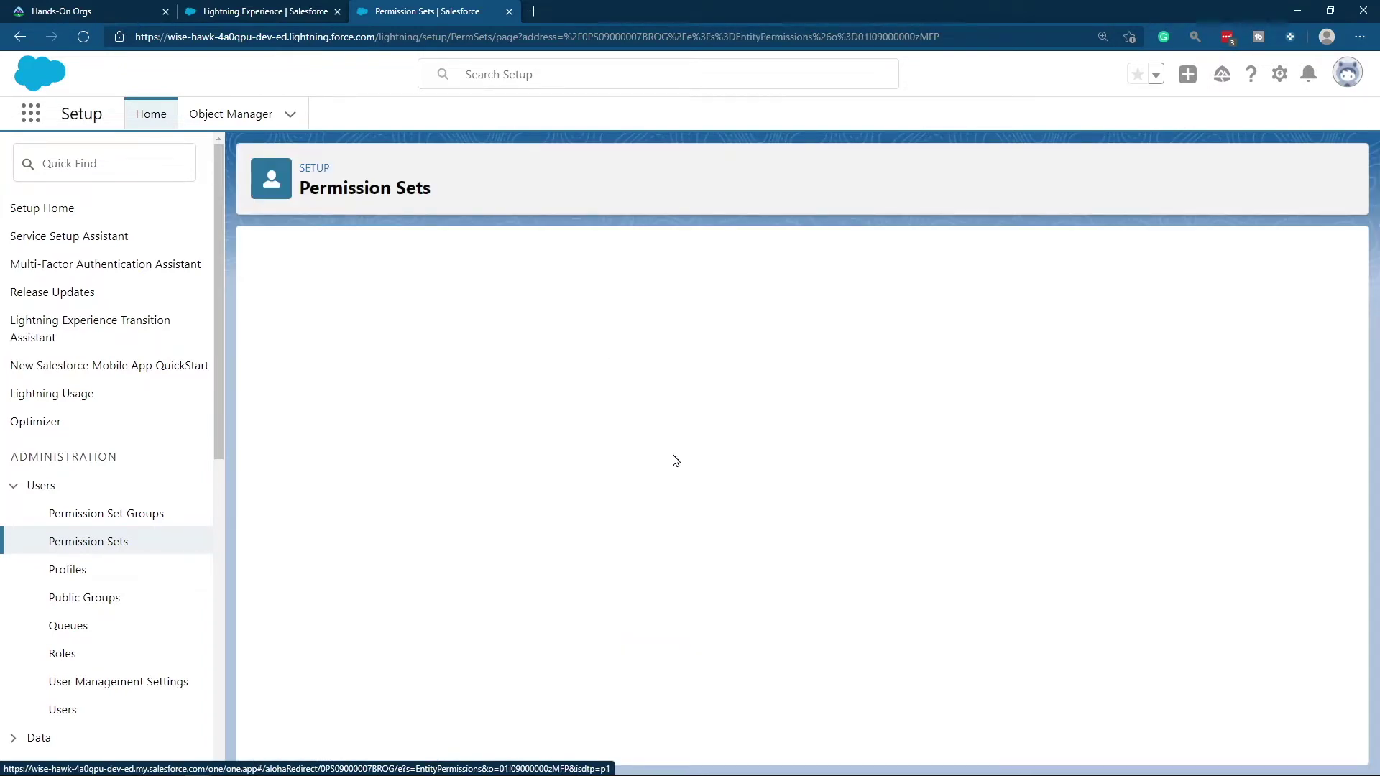
{"action": "scroll", "coordinate": [675, 460], "scroll_direction": "down", "scroll_amount": 1}
{"action": "left_click_drag", "start_coordinate": [372, 531], "coordinate": [251, 537]}
{"action": "left_click", "coordinate": [563, 670]}
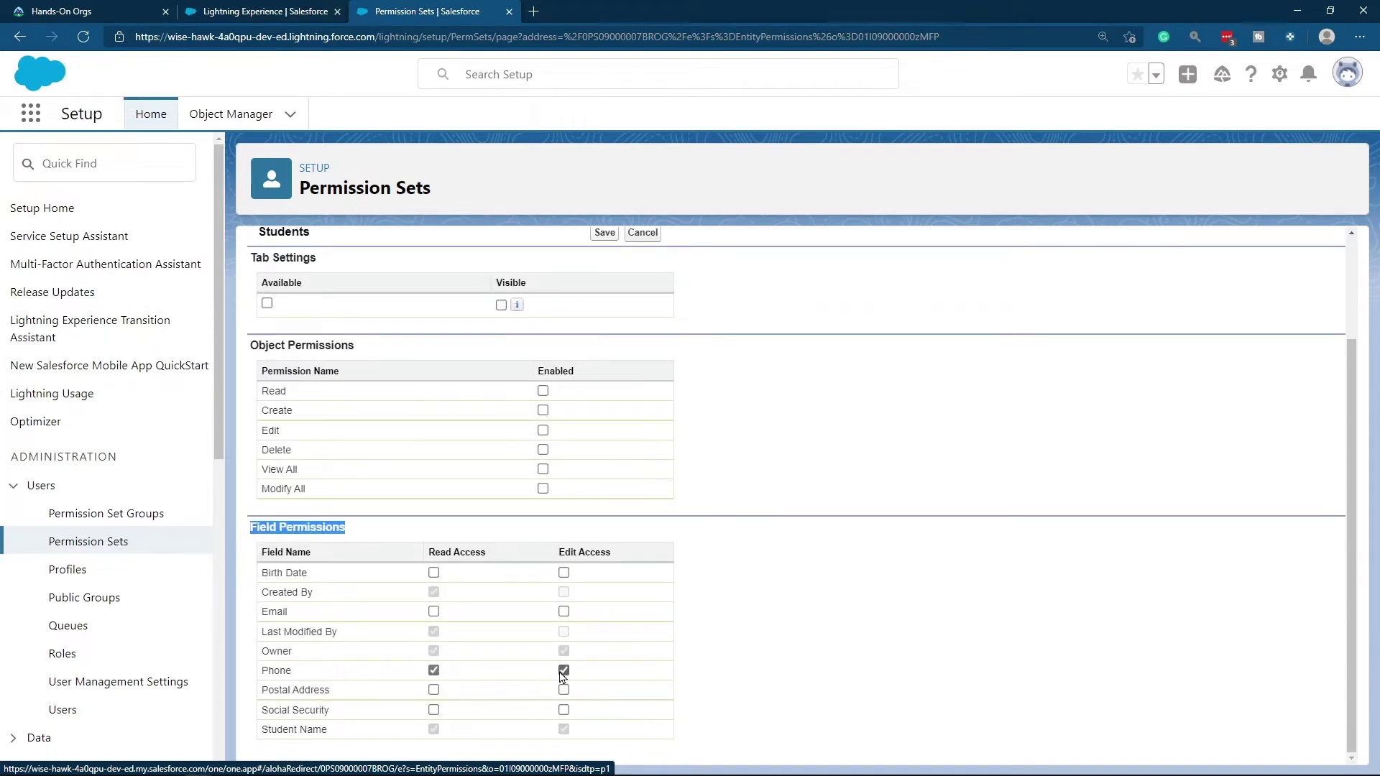
{"action": "left_click", "coordinate": [606, 235]}
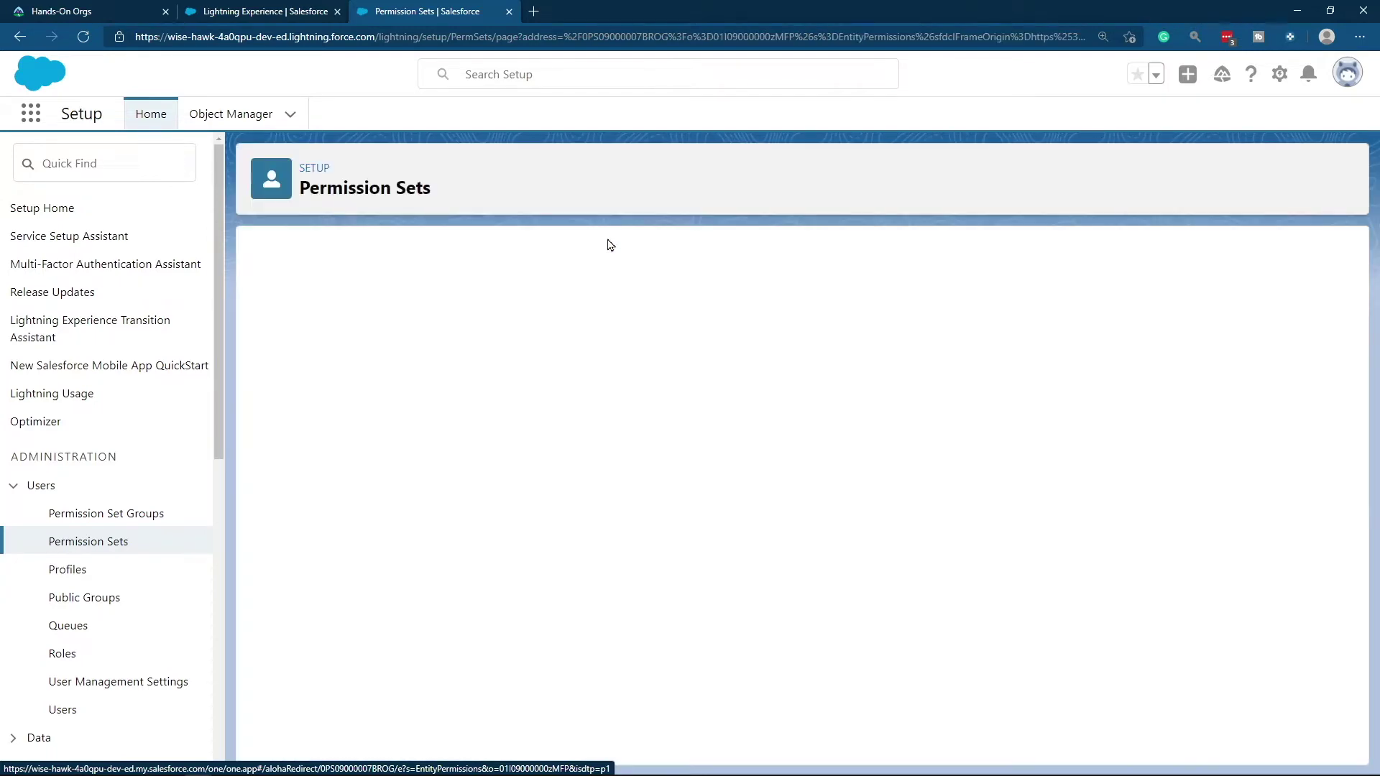
{"action": "left_click", "coordinate": [99, 547]}
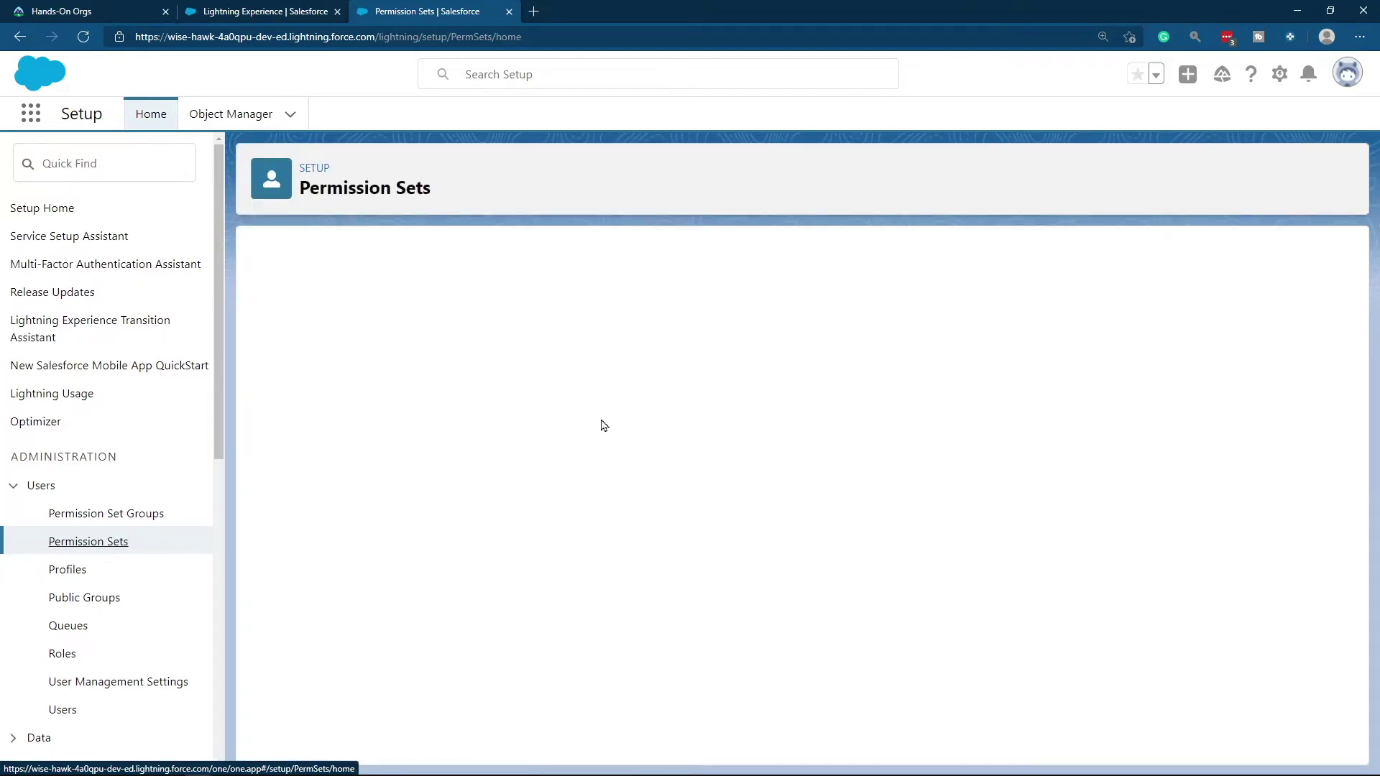
{"action": "left_click", "coordinate": [937, 378]}
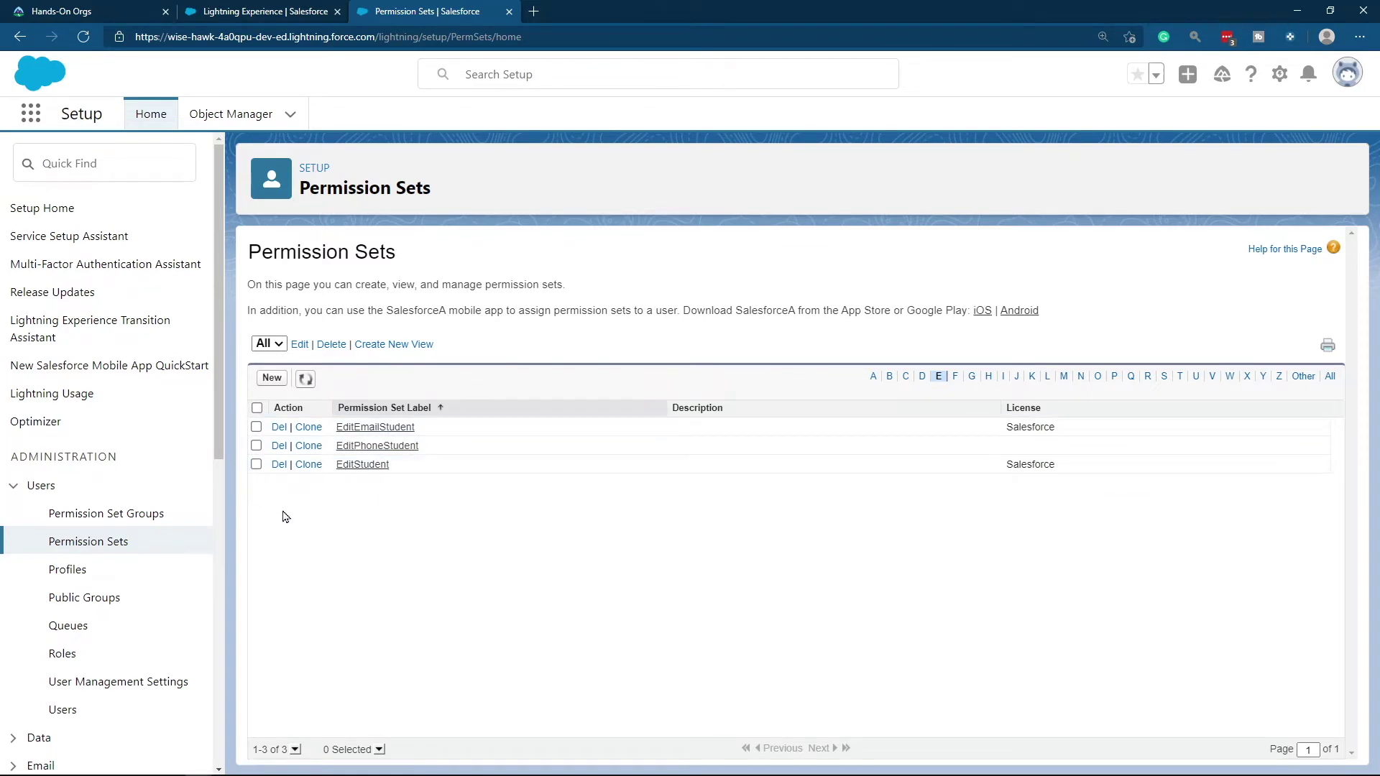
Create and save a permission set group labelled TemporaryStudentAccess.
{"action": "left_click", "coordinate": [151, 517]}
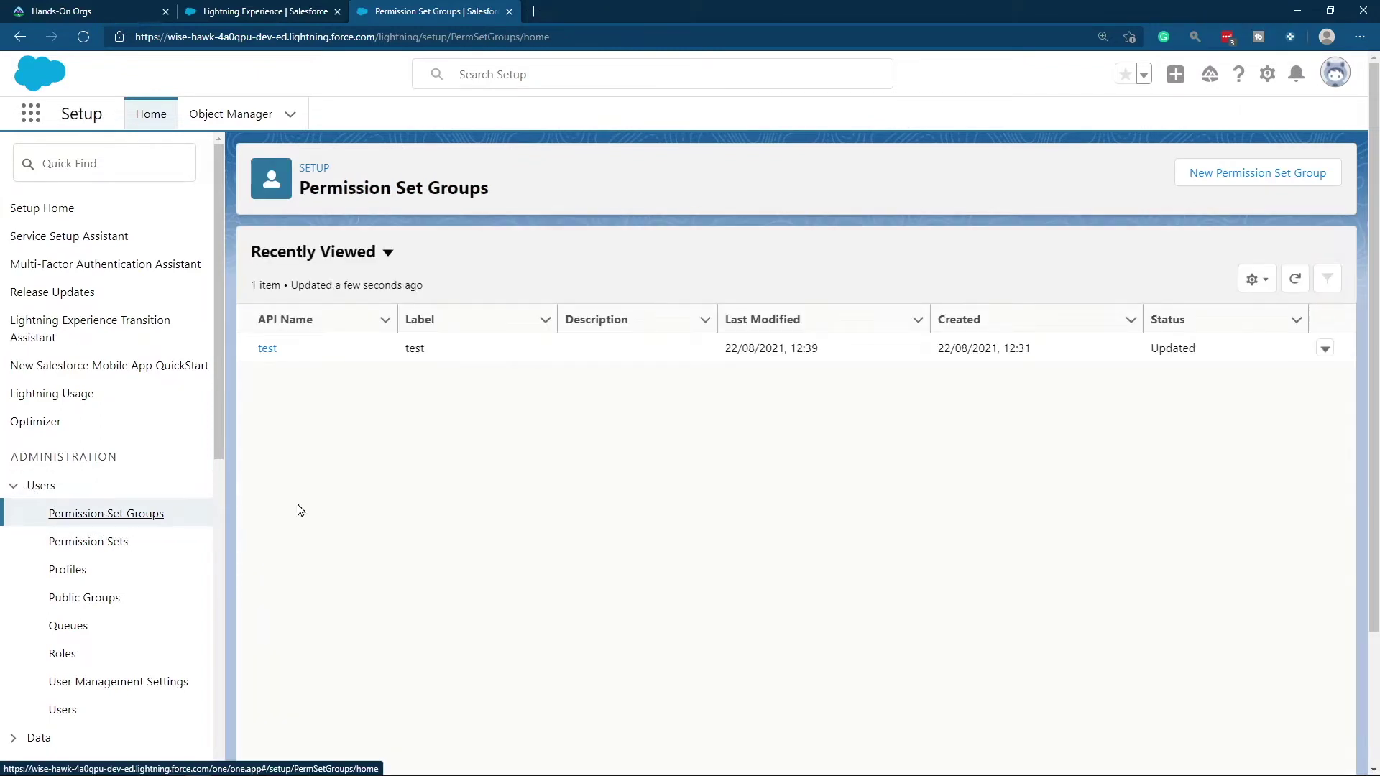
{"action": "left_click", "coordinate": [1217, 180]}
{"action": "left_click", "coordinate": [563, 440]}
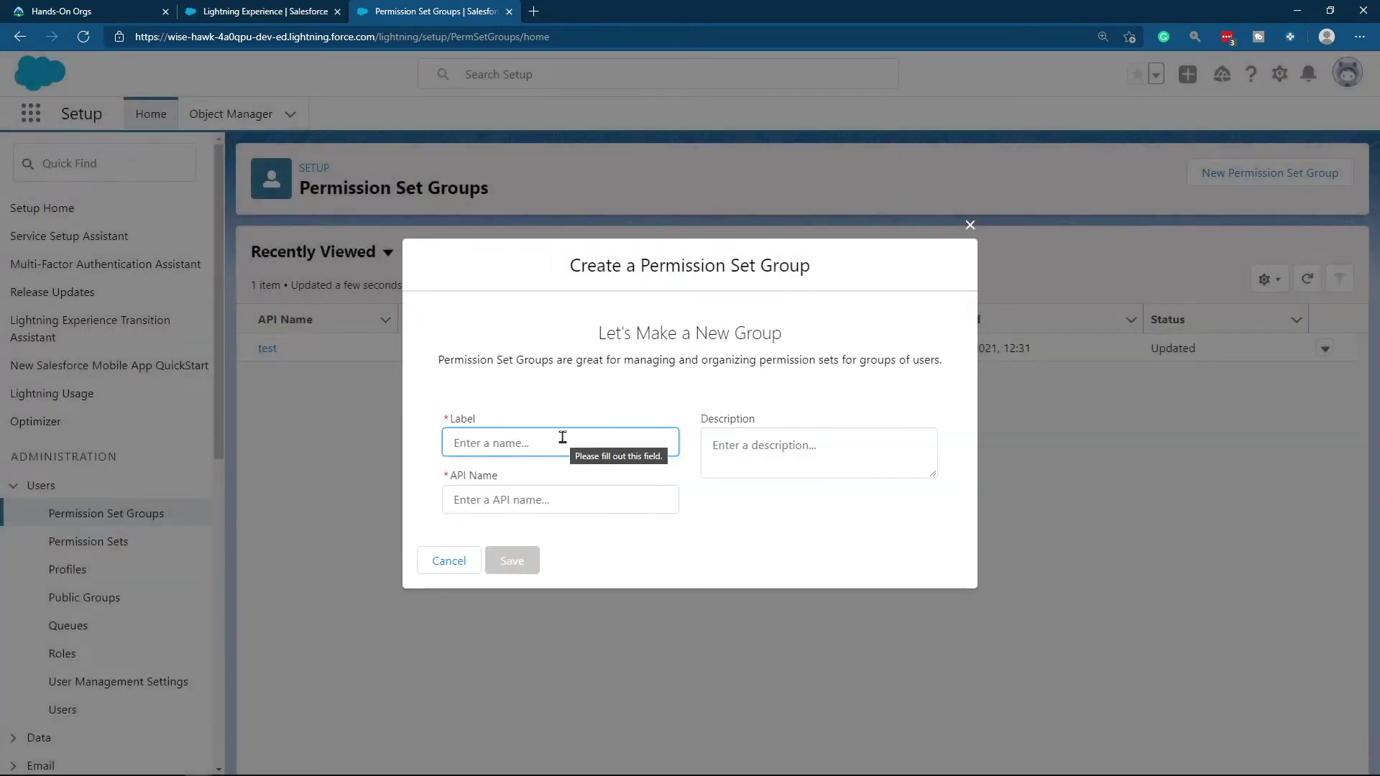
{"action": "type", "text": "Tempora"}
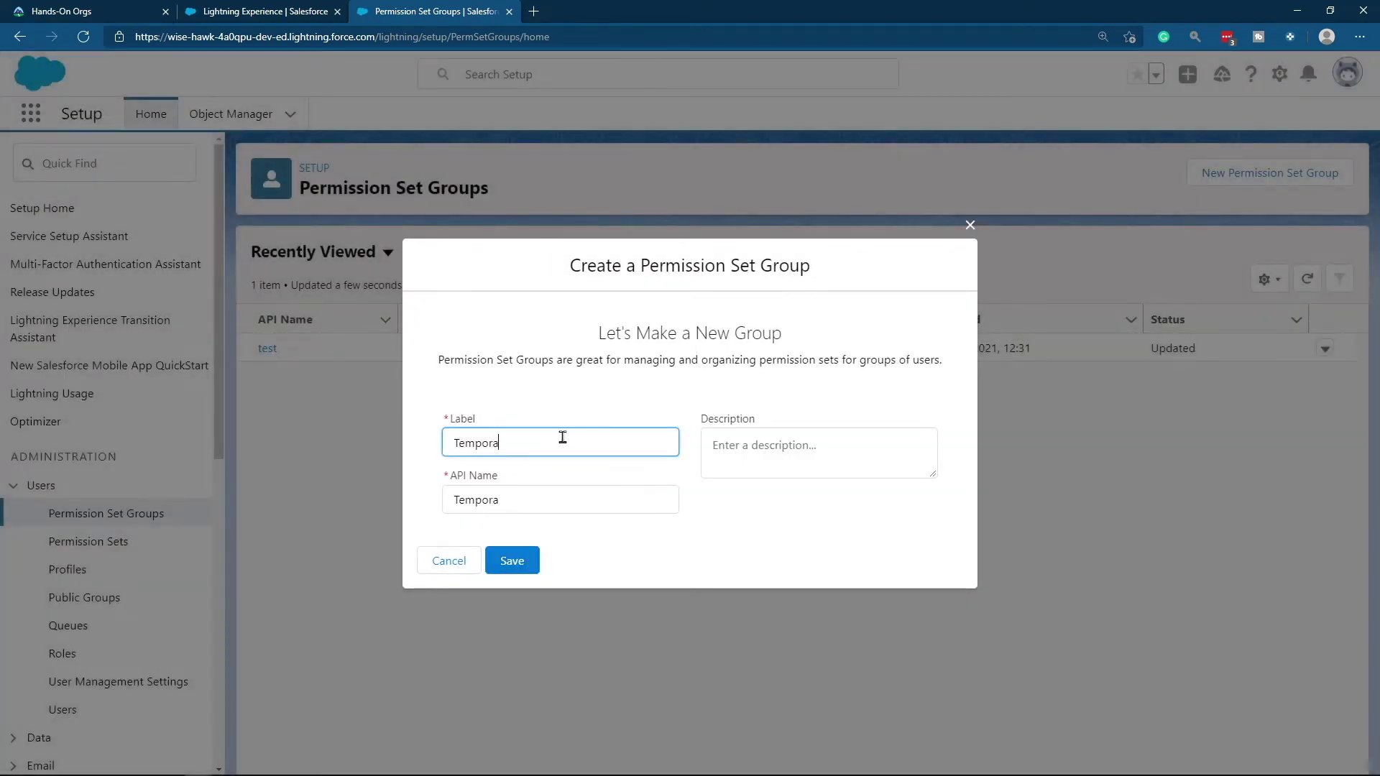
{"action": "type", "text": "ryStudentAccess"}
{"action": "left_click", "coordinate": [758, 460]}
{"action": "left_click", "coordinate": [526, 563]}
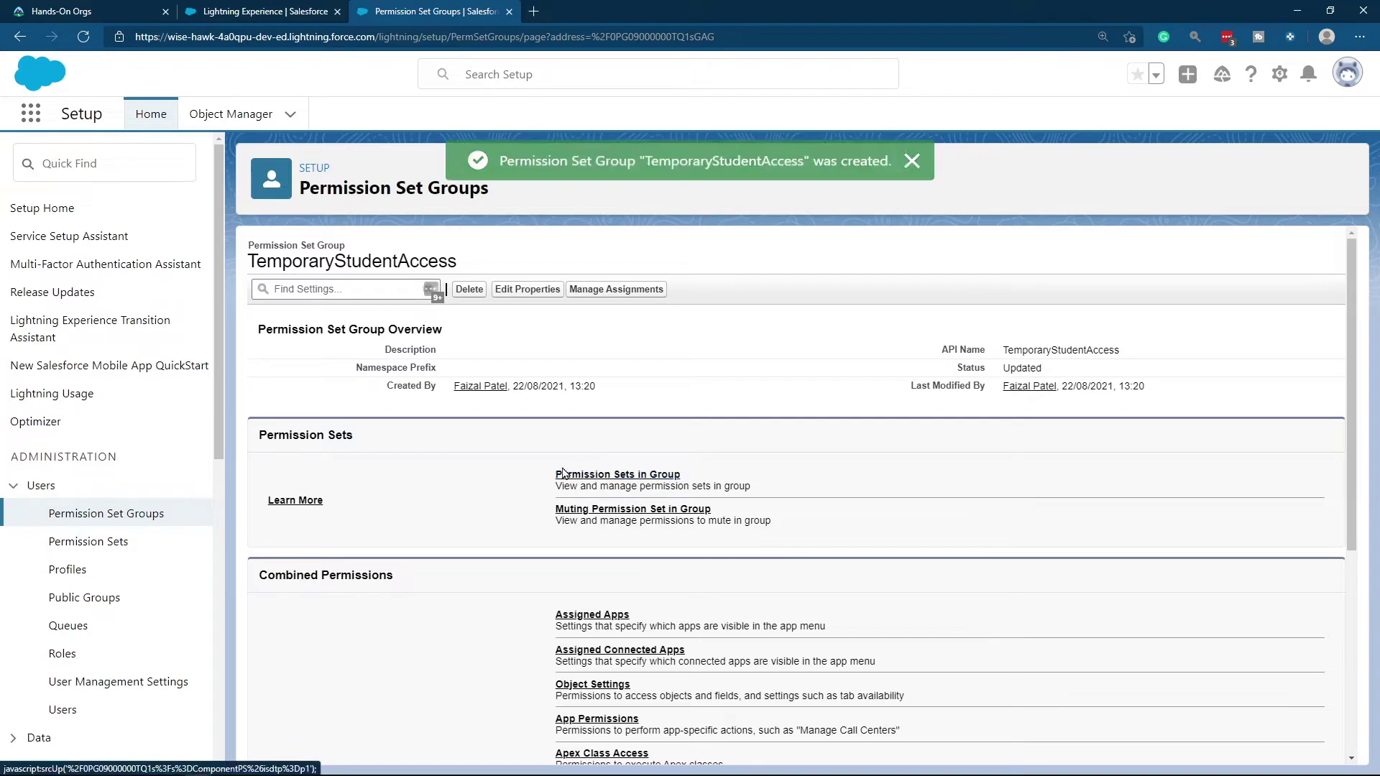
Add the EditEmailStudent, EditPhoneStudent and EditStudent permission sets to the TemporaryStudentAccess group.
{"action": "left_click_drag", "start_coordinate": [556, 478], "coordinate": [718, 478]}
{"action": "left_click", "coordinate": [719, 478]}
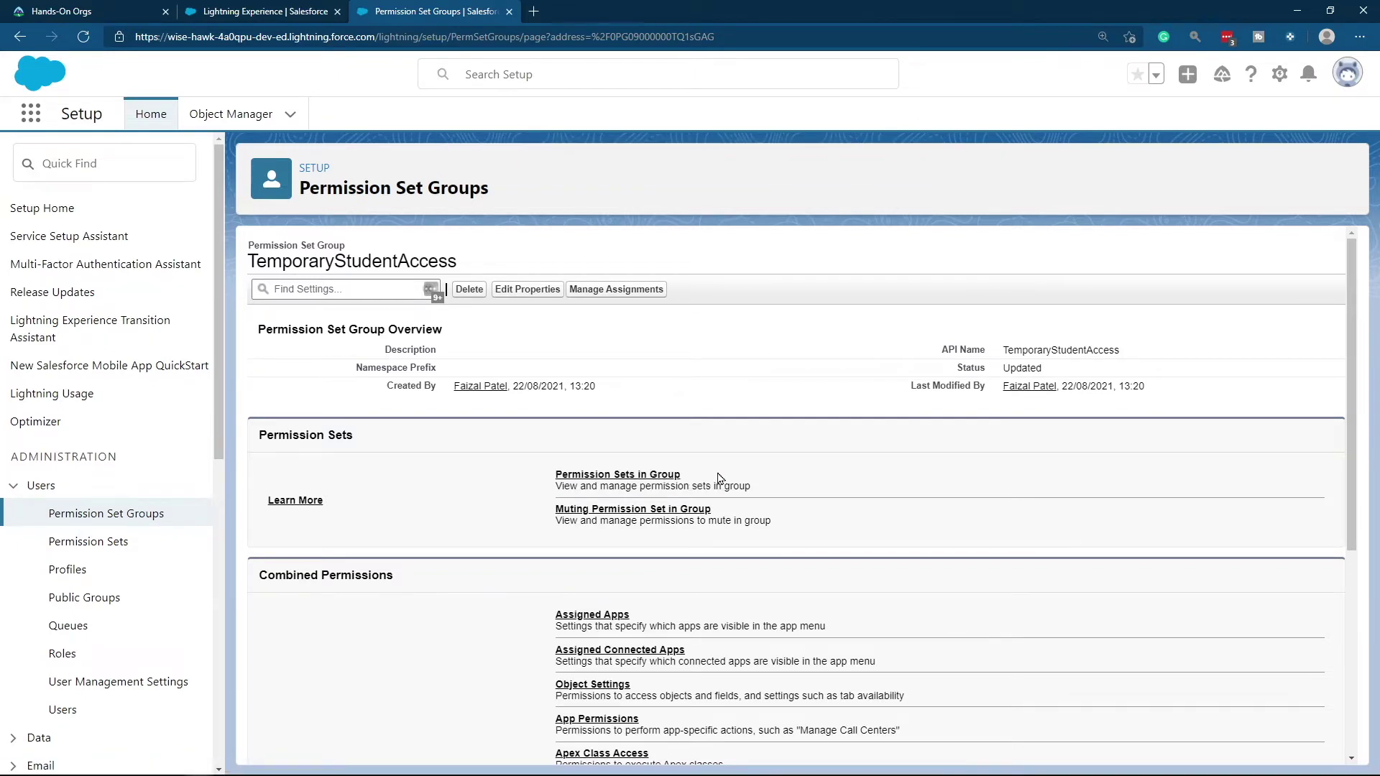
{"action": "left_click", "coordinate": [652, 477]}
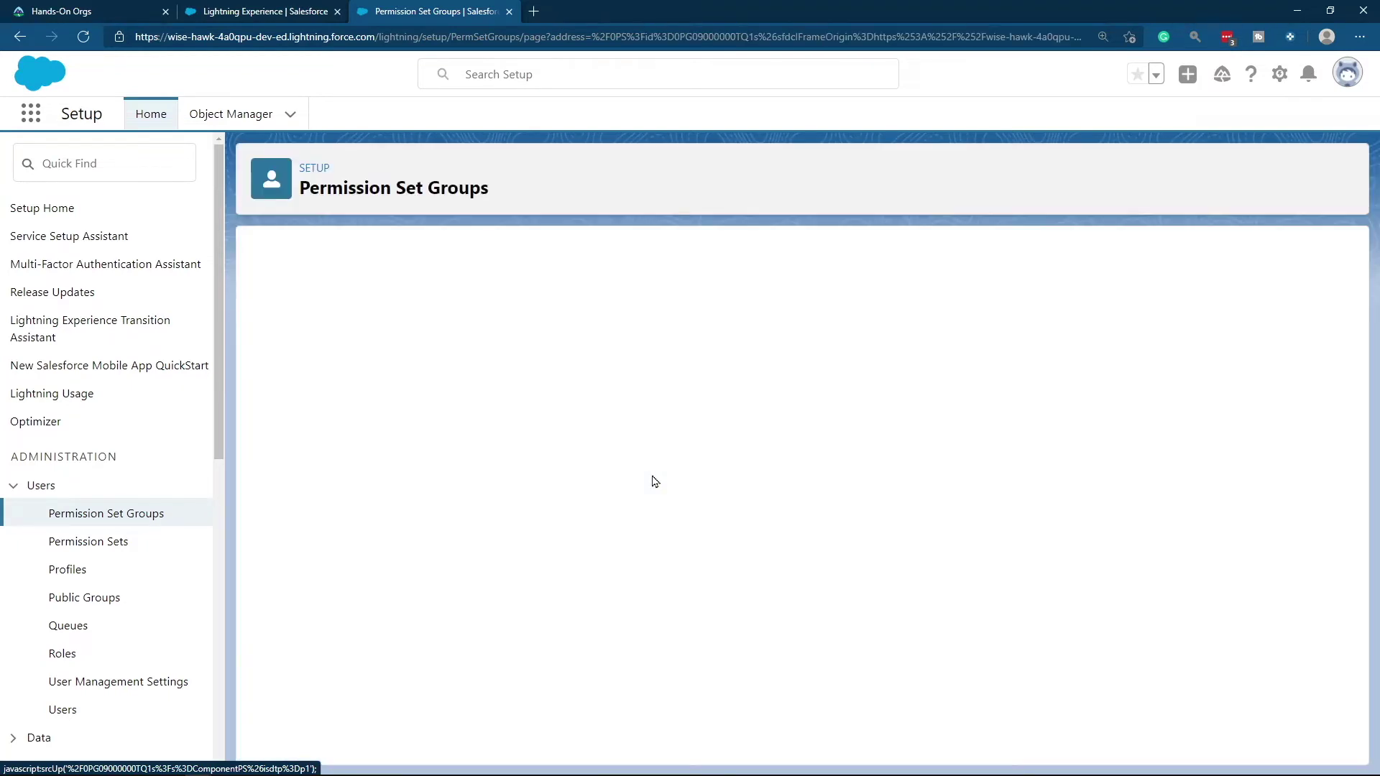
{"action": "left_click", "coordinate": [635, 341]}
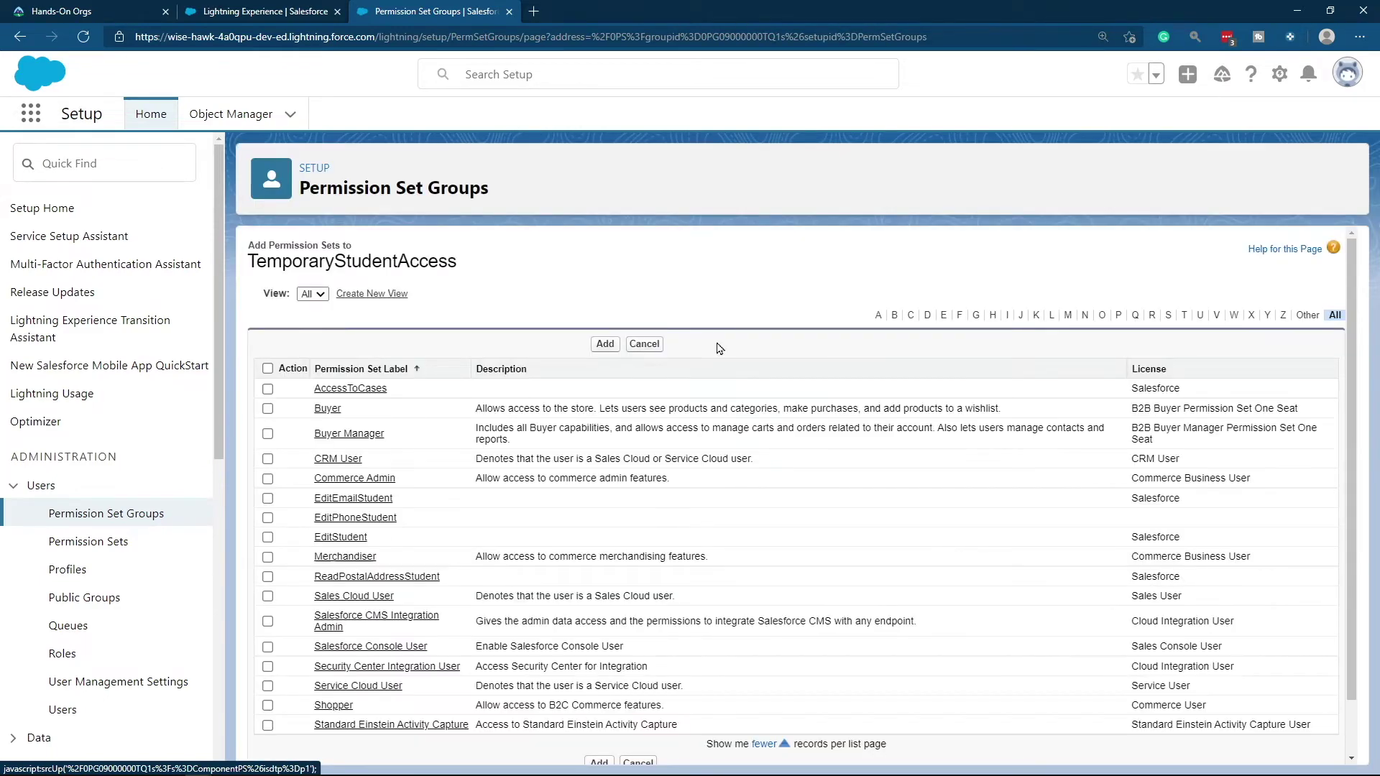
{"action": "left_click", "coordinate": [945, 317]}
{"action": "left_click", "coordinate": [267, 368]}
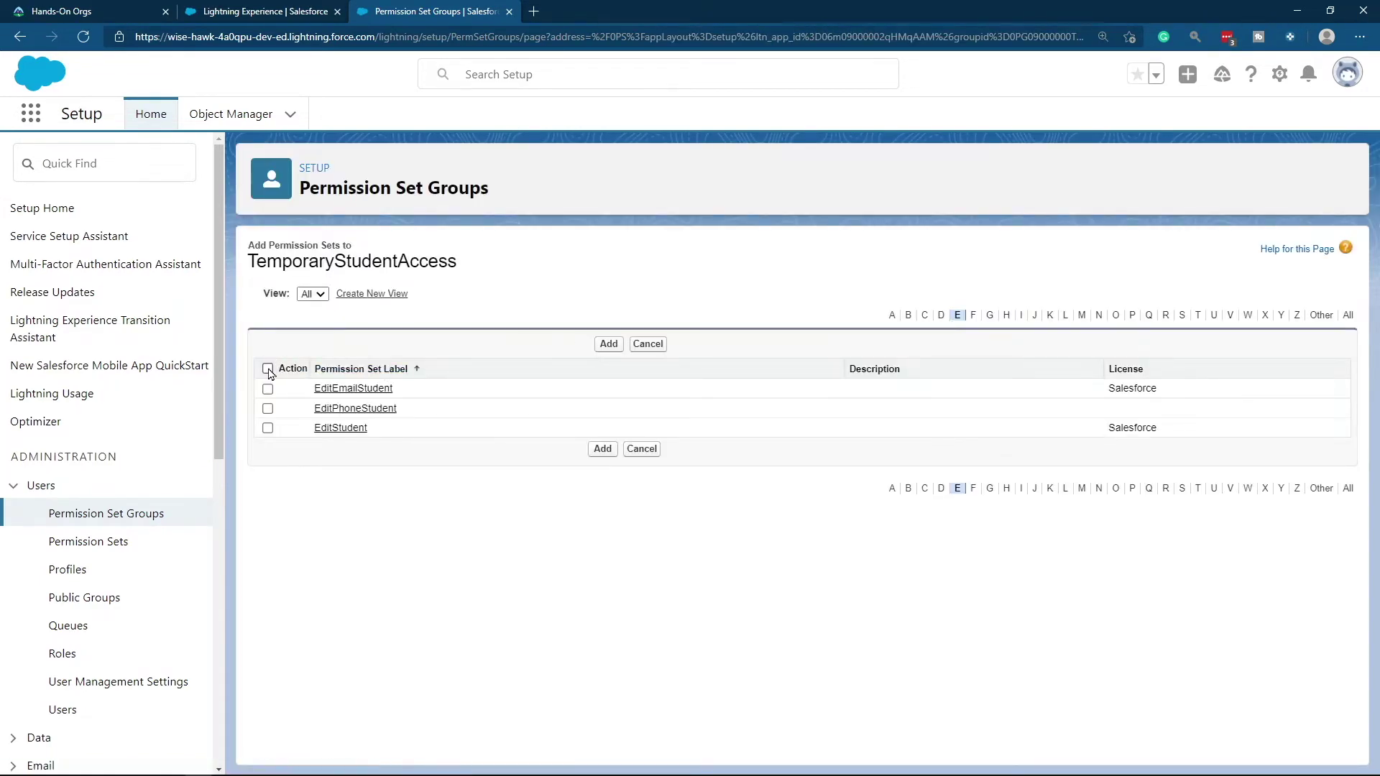
{"action": "left_click", "coordinate": [600, 449]}
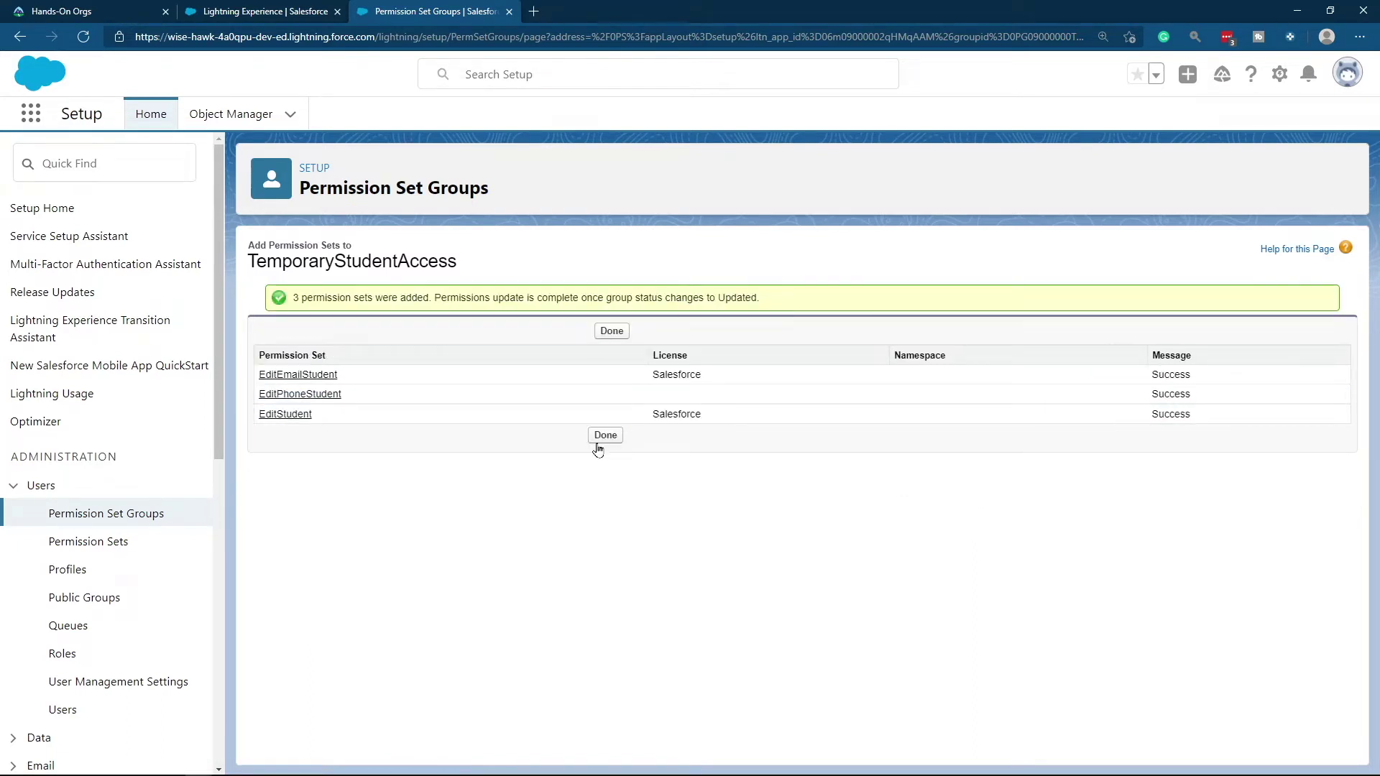
{"action": "left_click_drag", "start_coordinate": [293, 297], "coordinate": [425, 301]}
{"action": "left_click", "coordinate": [605, 436]}
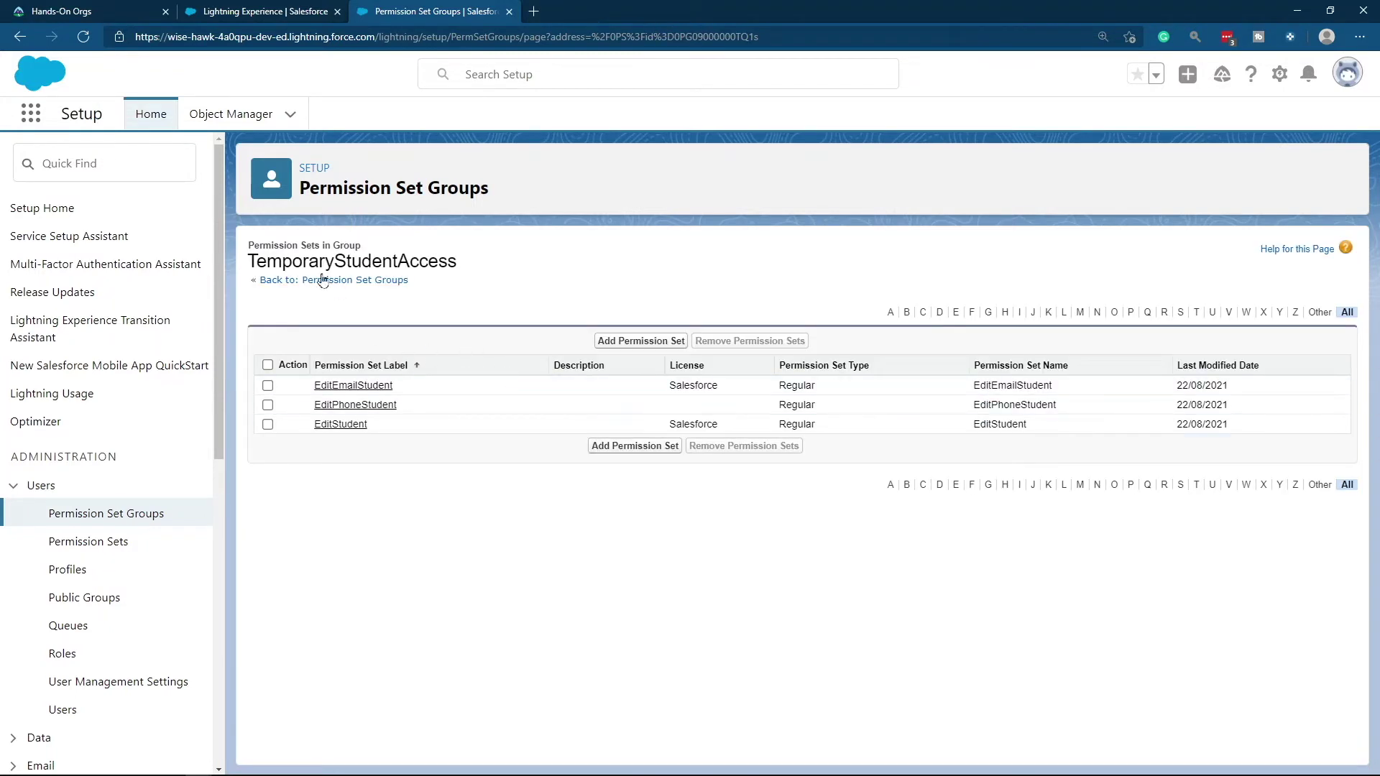
{"action": "left_click_drag", "start_coordinate": [457, 263], "coordinate": [248, 275]}
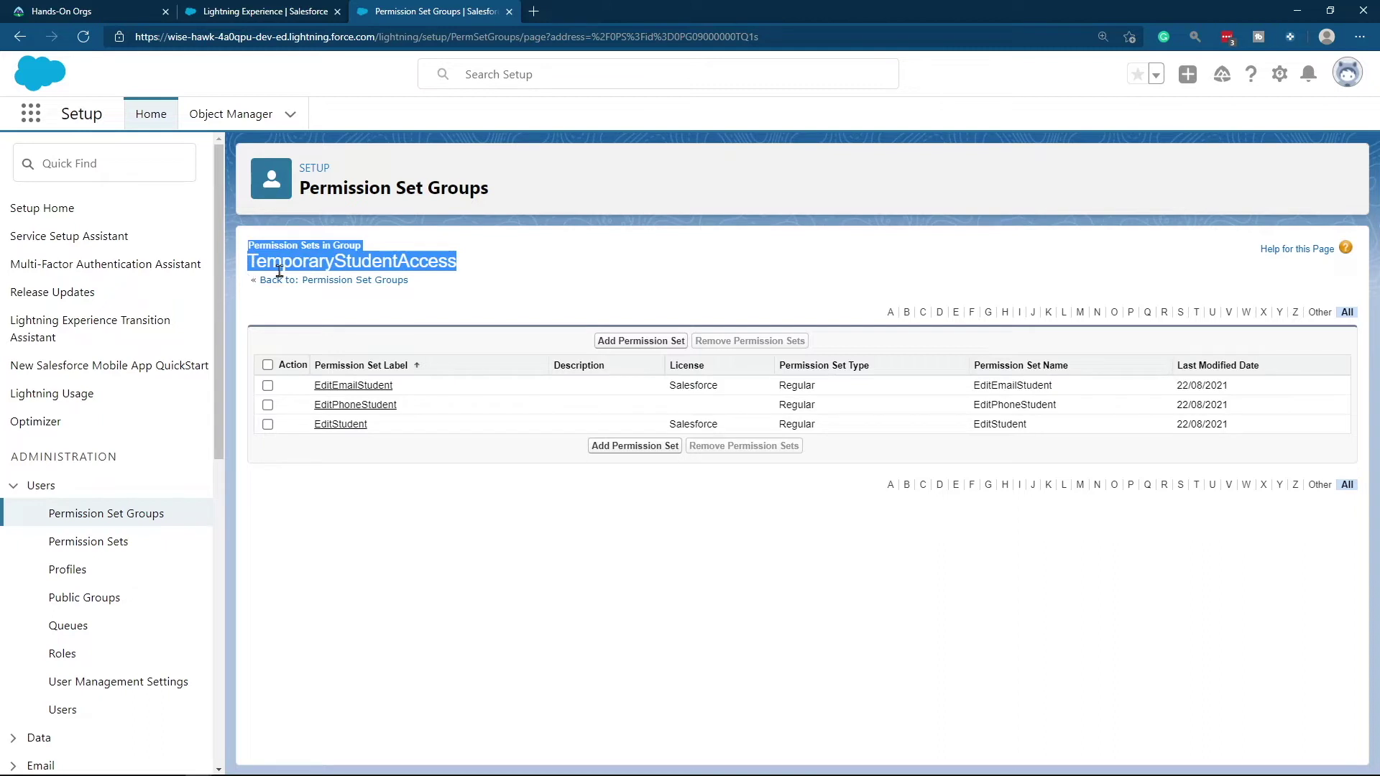
{"action": "left_click", "coordinate": [509, 270]}
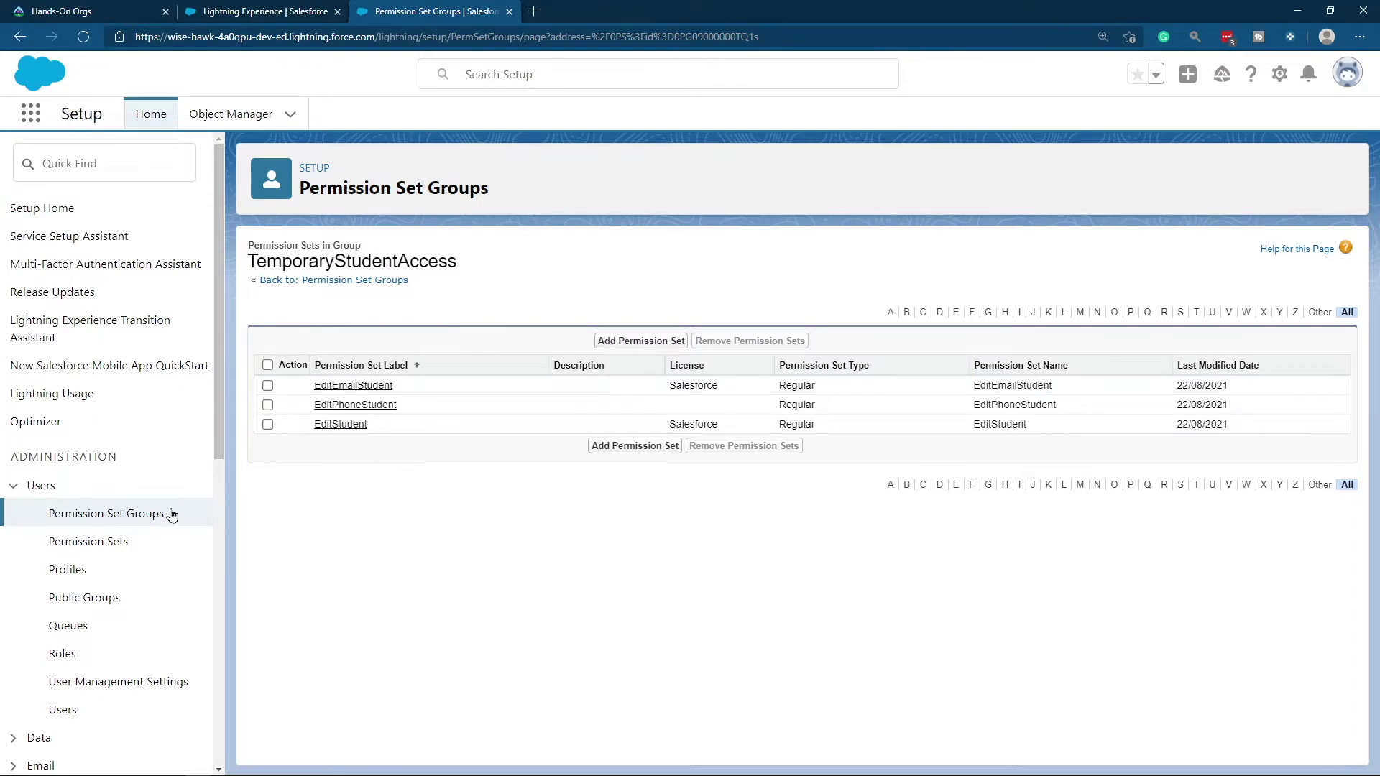
Reopen the TemporaryStudentAccess group from the permission set groups list and assign it to the two users with the Sales profile.
{"action": "left_click", "coordinate": [128, 519]}
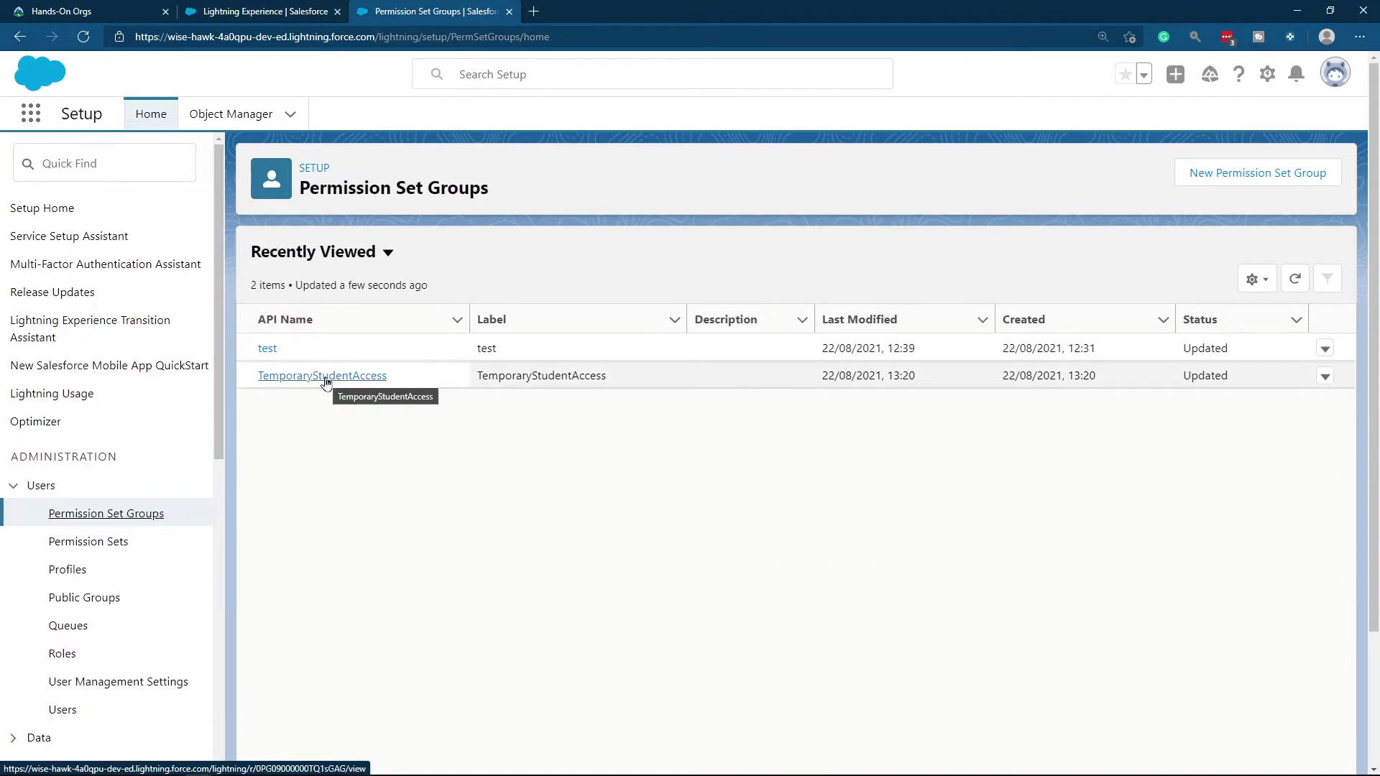
{"action": "left_click", "coordinate": [326, 376]}
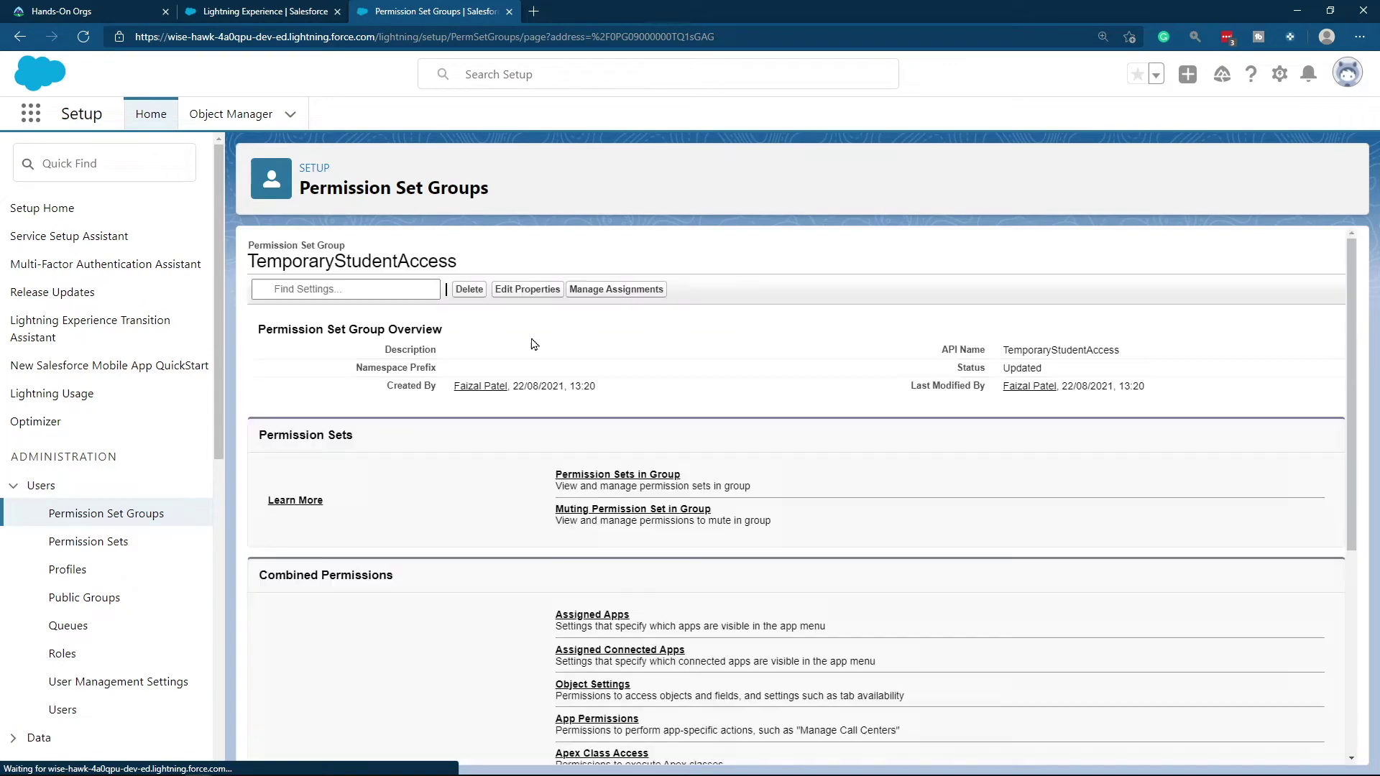
{"action": "left_click", "coordinate": [624, 295]}
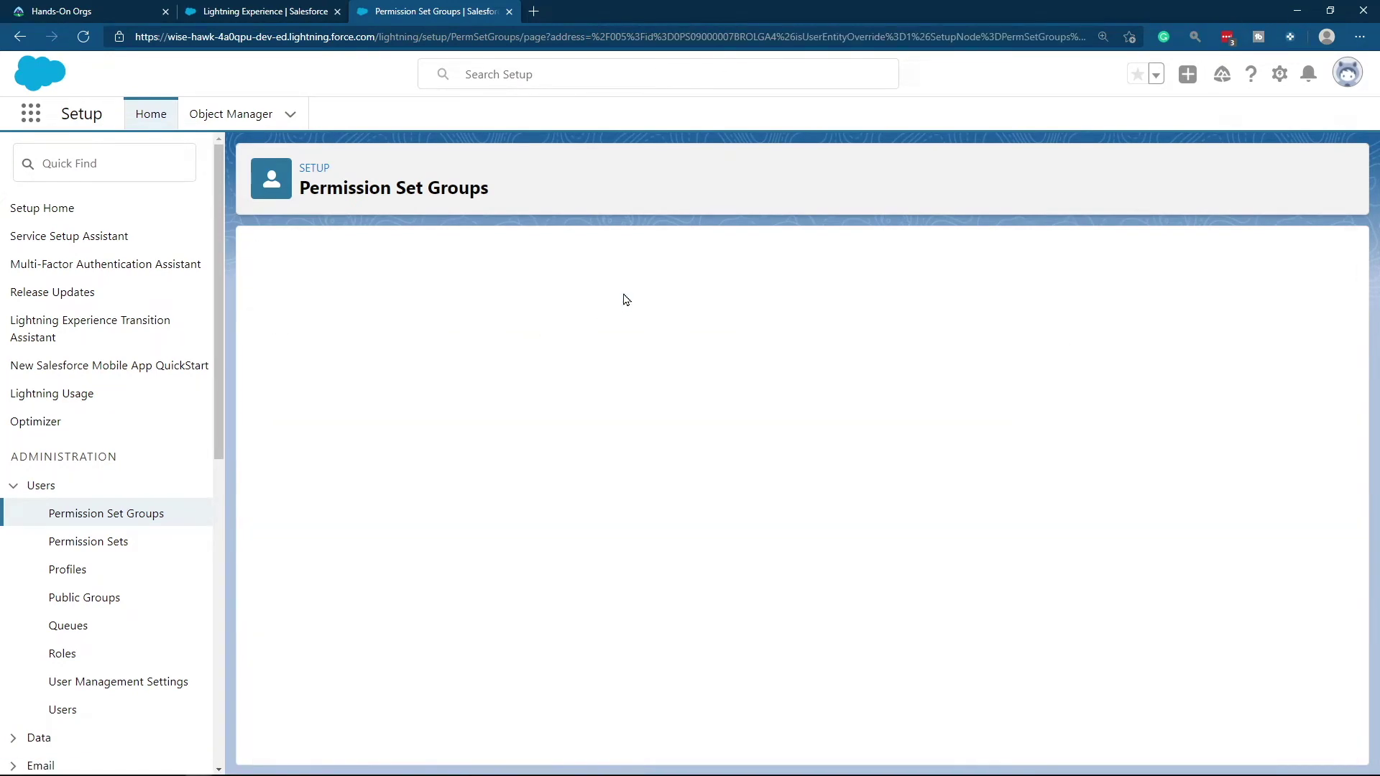
{"action": "left_click", "coordinate": [613, 339]}
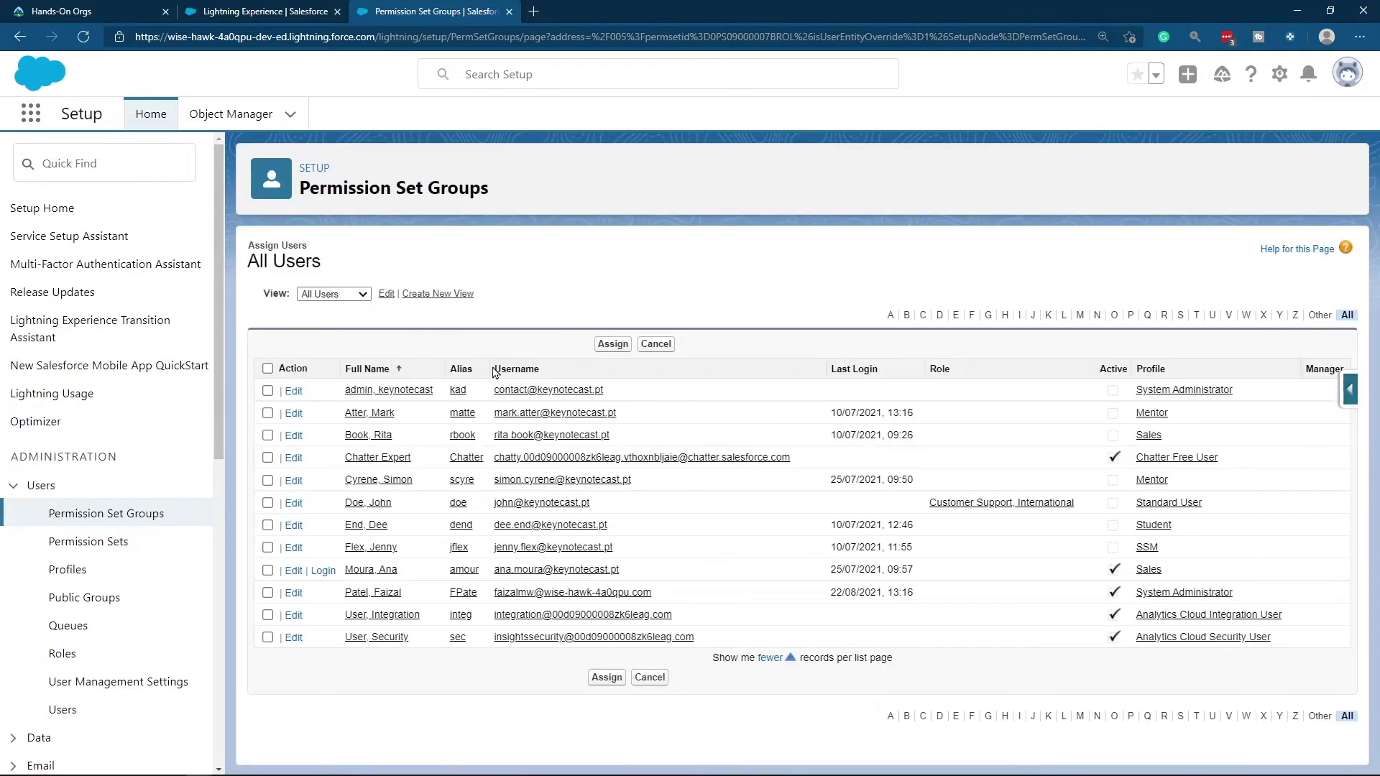
{"action": "left_click", "coordinate": [267, 435]}
{"action": "left_click", "coordinate": [268, 570]}
{"action": "left_click", "coordinate": [607, 679]}
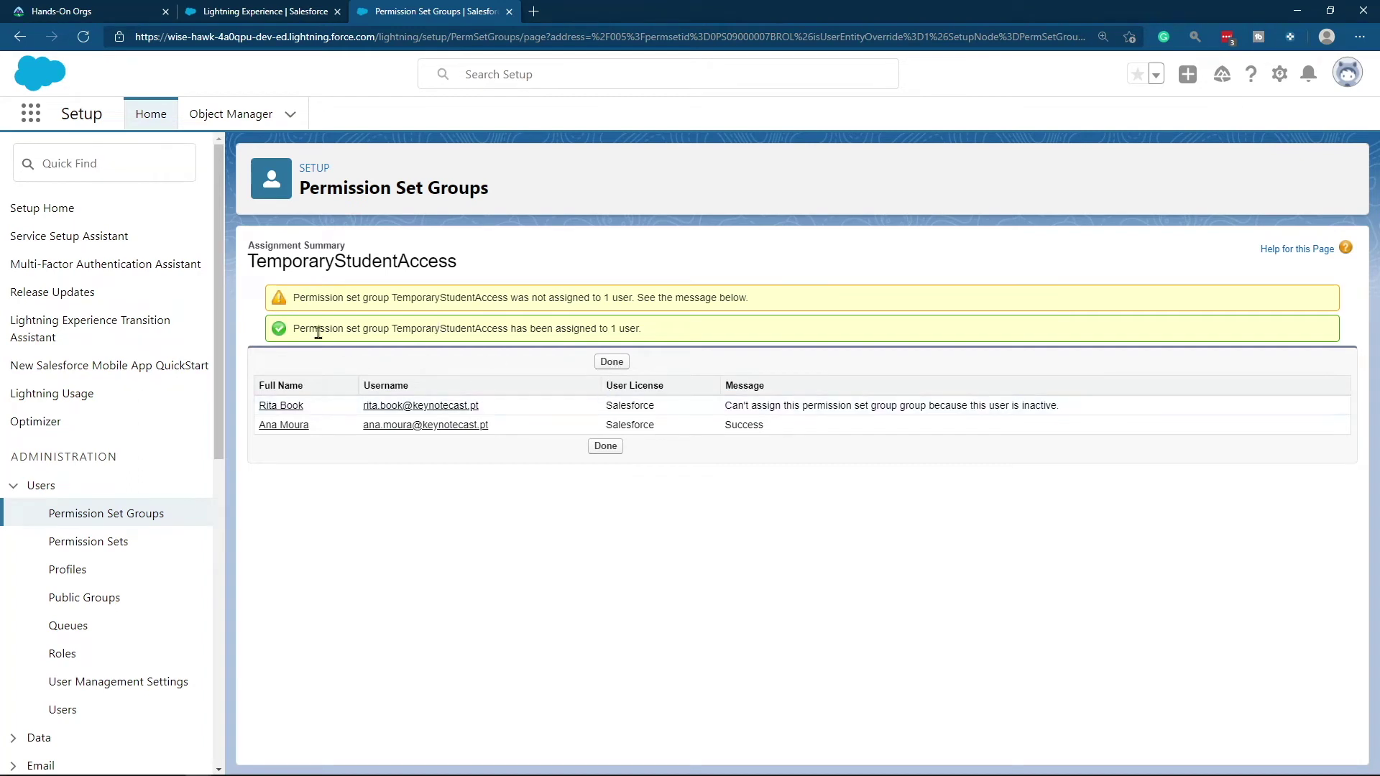
{"action": "left_click_drag", "start_coordinate": [294, 328], "coordinate": [640, 331]}
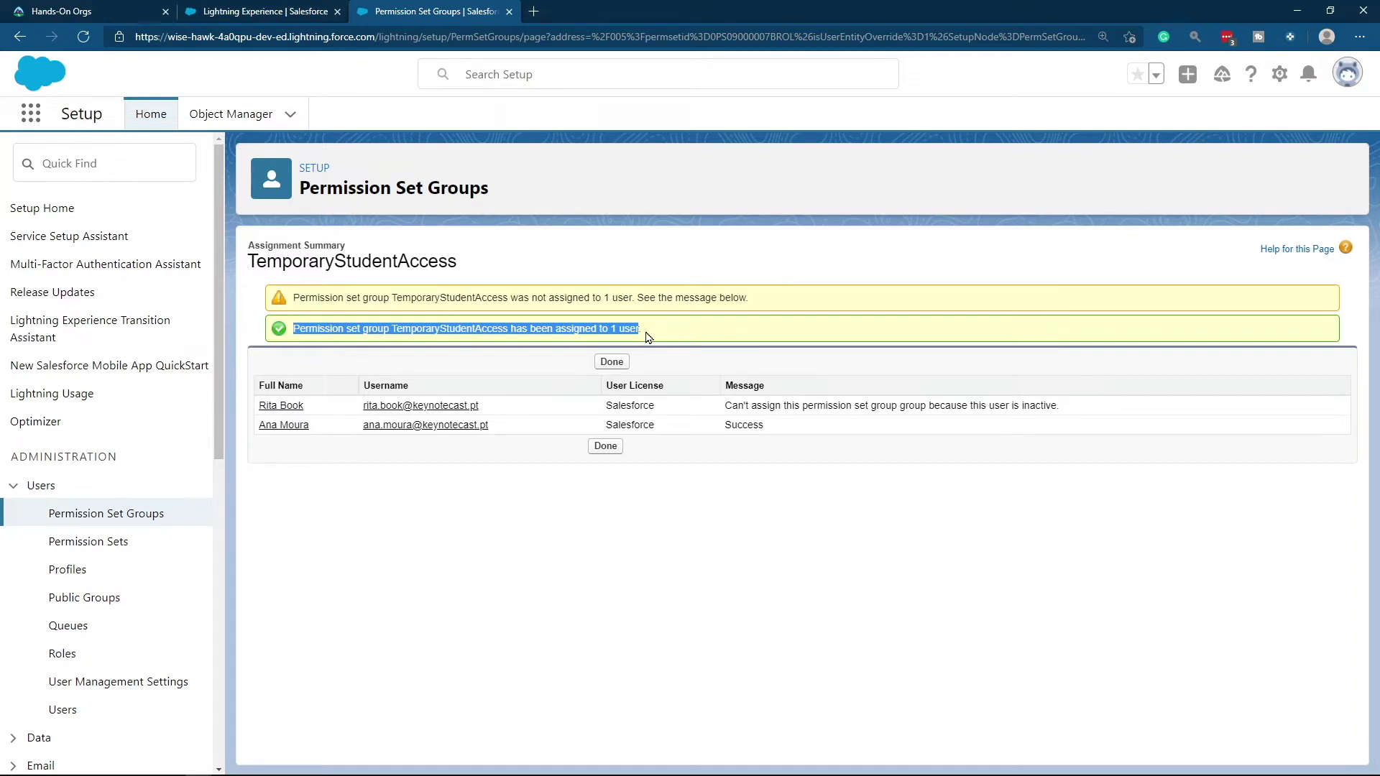
Finish the assignment summary and check the active status of the Sales user whose assignment was rejected in the users list.
{"action": "left_click", "coordinate": [608, 448]}
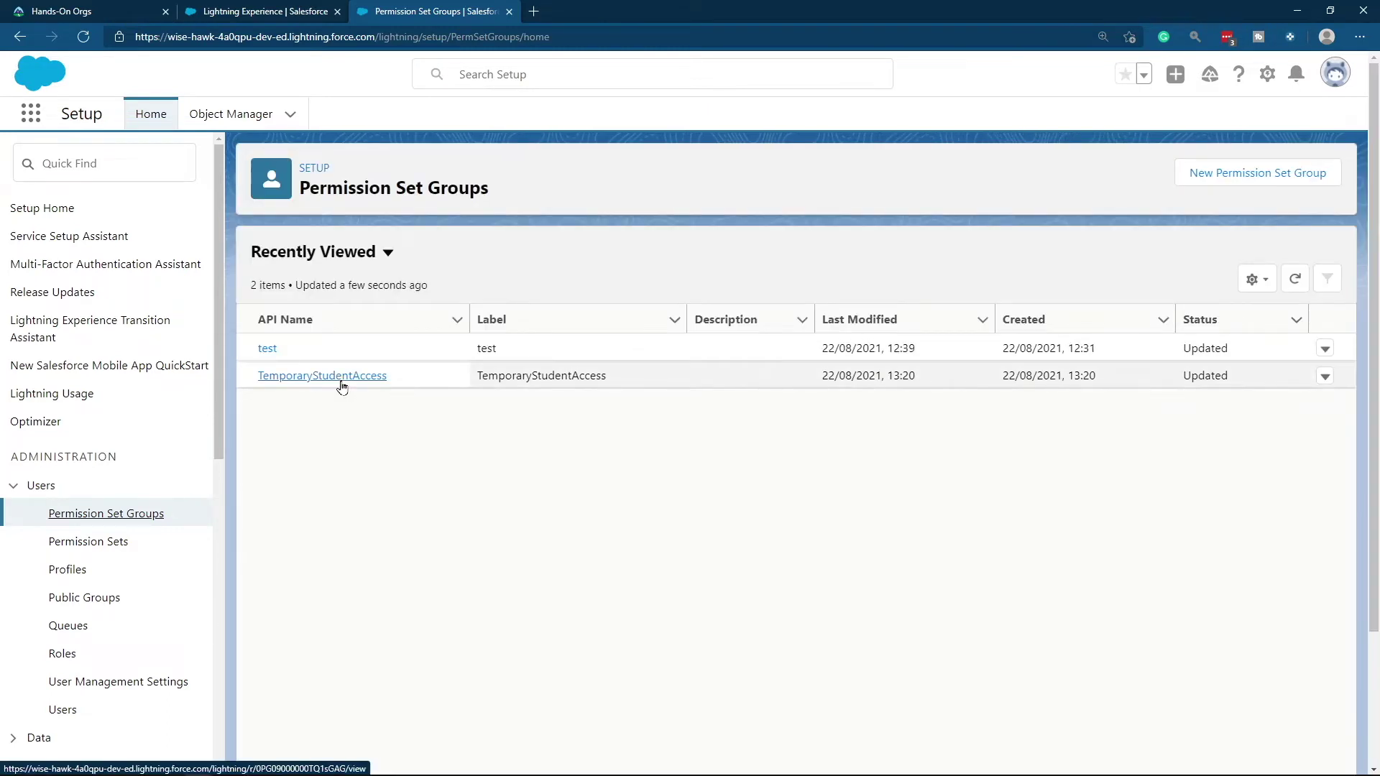
{"action": "left_click", "coordinate": [64, 710]}
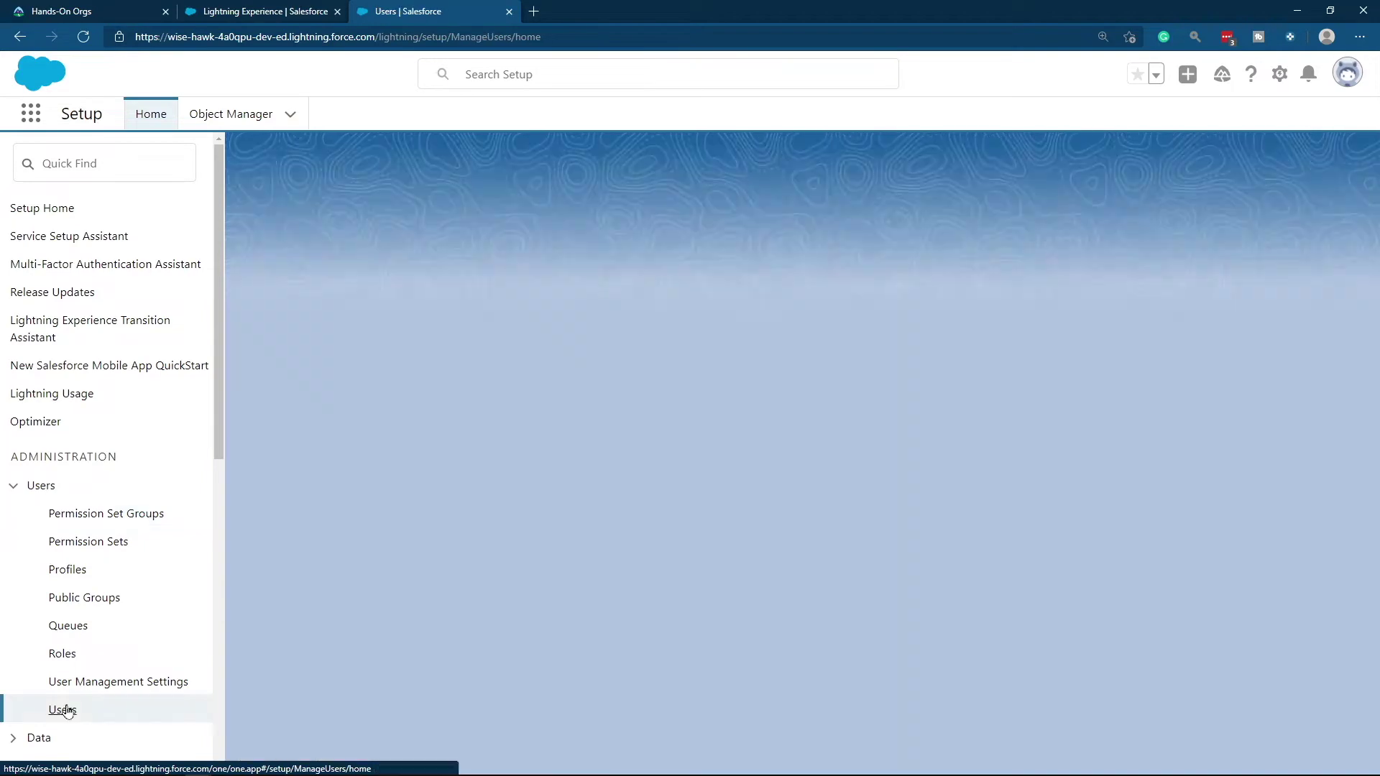
{"action": "left_click_drag", "start_coordinate": [403, 481], "coordinate": [332, 482]}
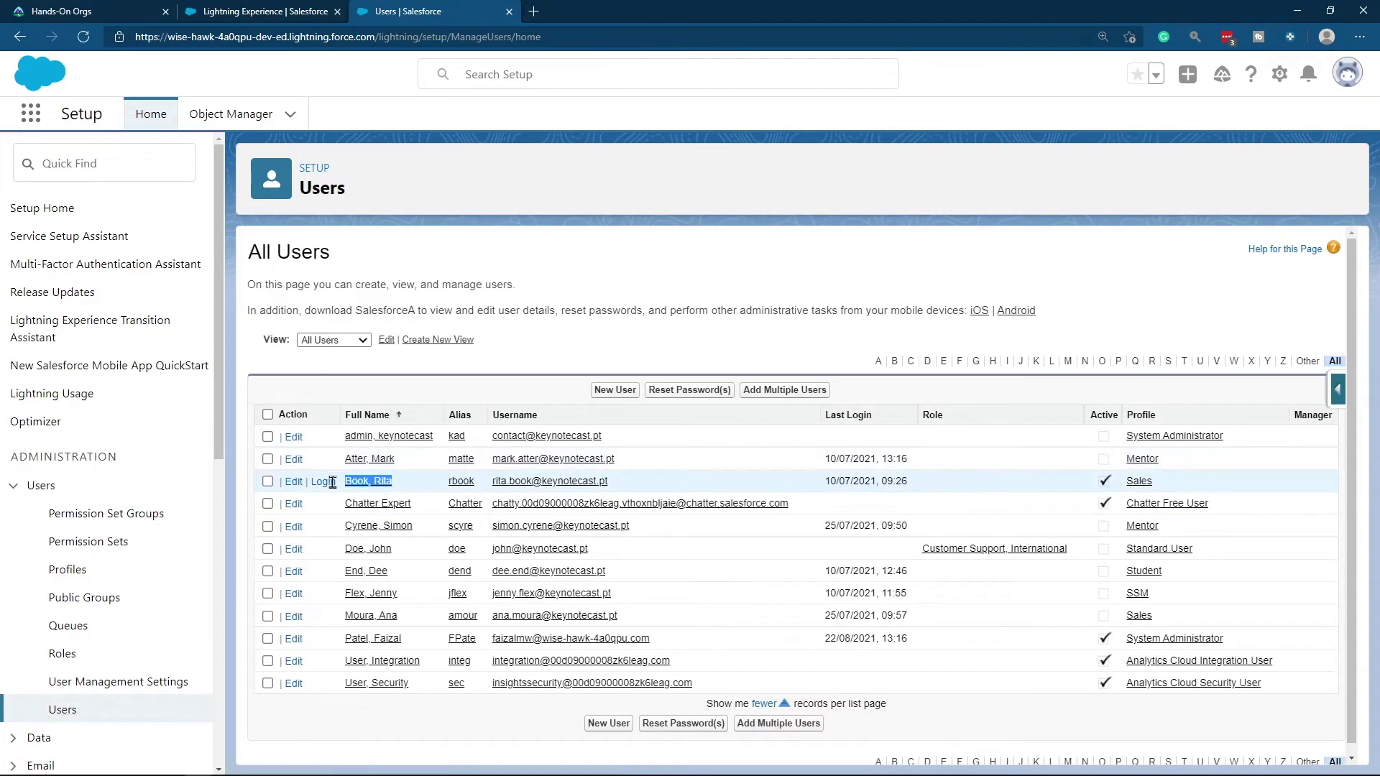
{"action": "double_click", "coordinate": [1104, 481]}
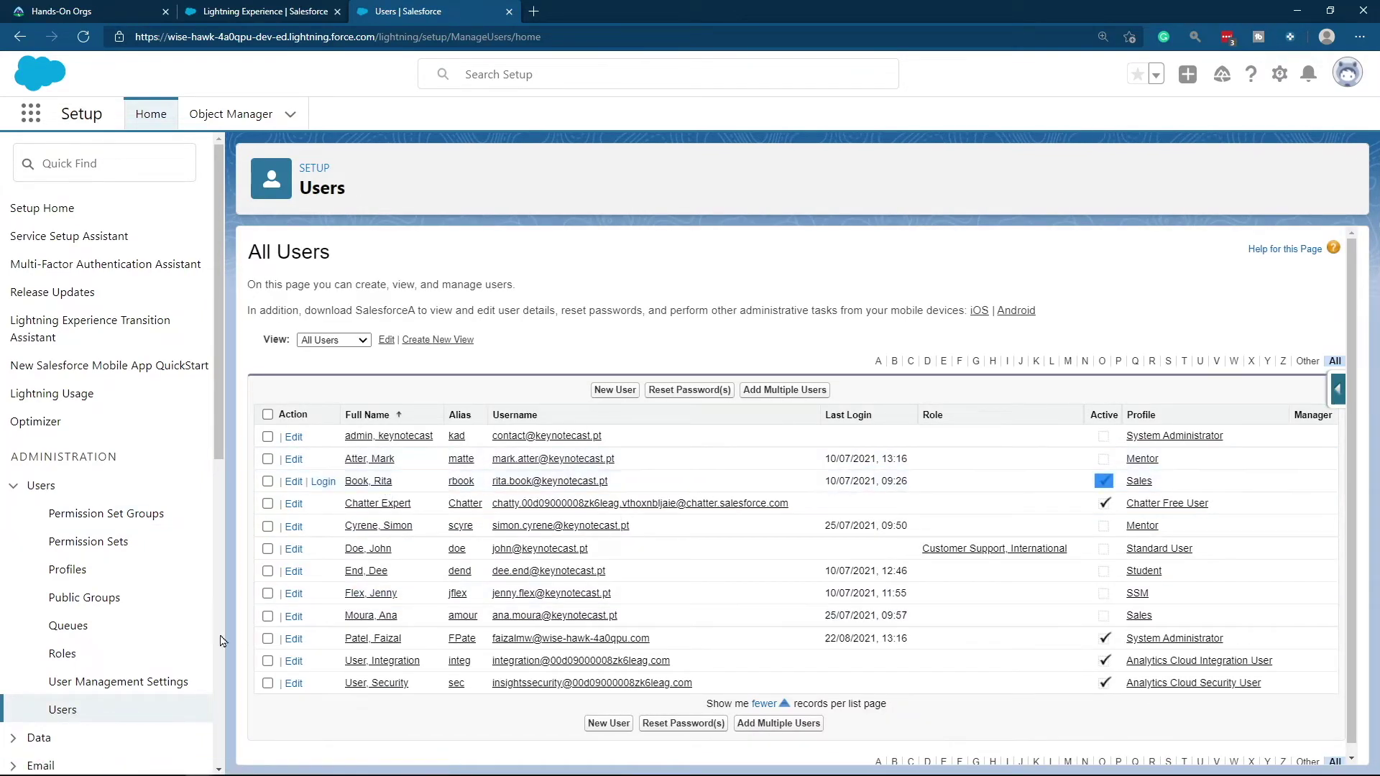
Assign the TemporaryStudentAccess permission set group to the remaining Sales user and review the group's assigned users.
{"action": "left_click", "coordinate": [119, 514]}
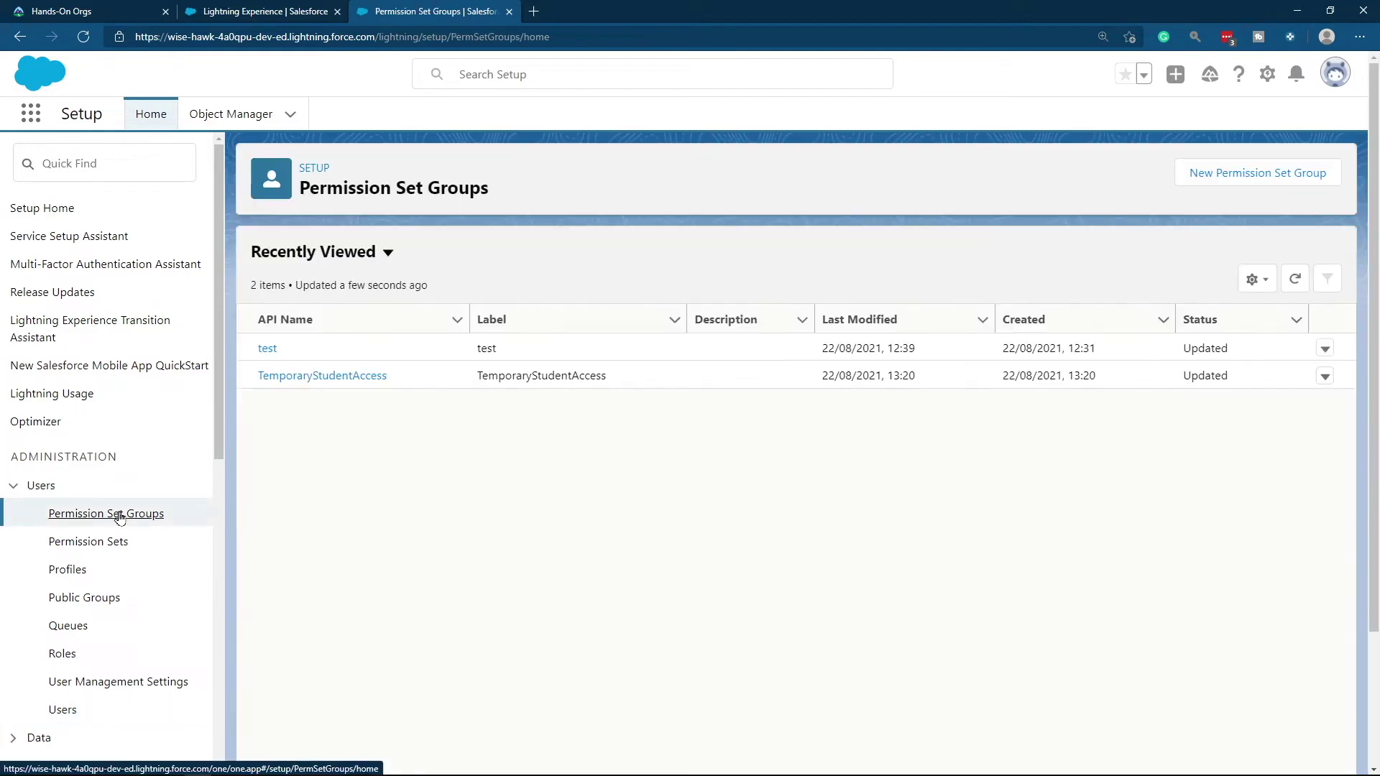
{"action": "left_click", "coordinate": [337, 377]}
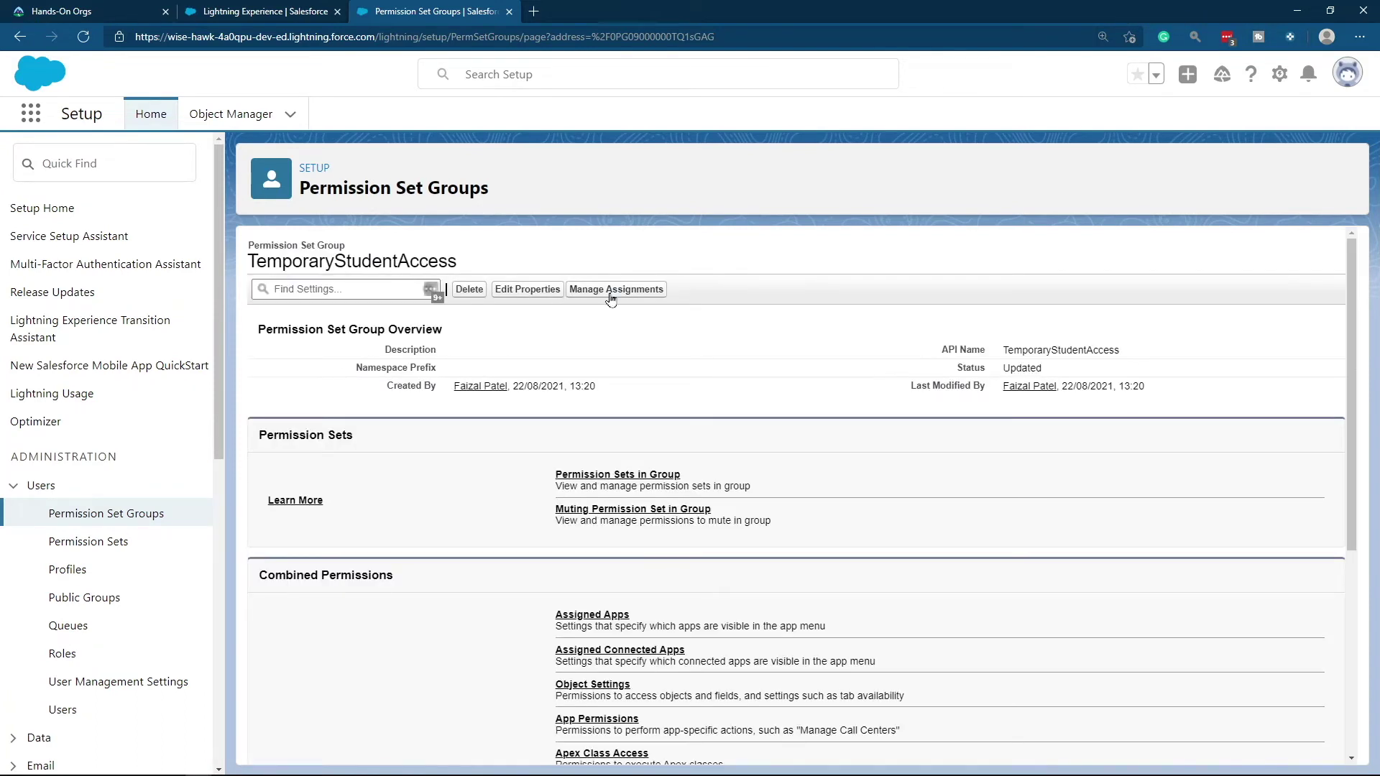
{"action": "left_click", "coordinate": [612, 290]}
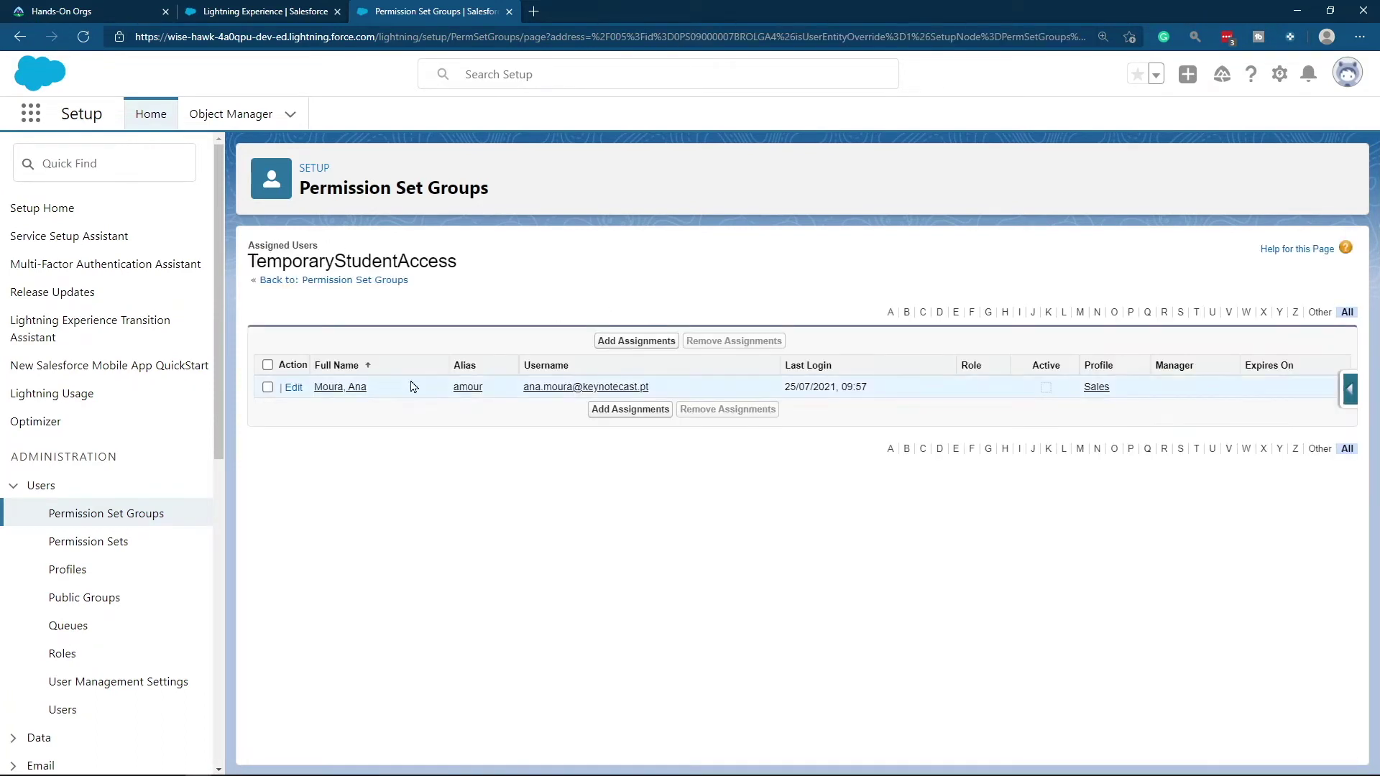
{"action": "left_click", "coordinate": [619, 341]}
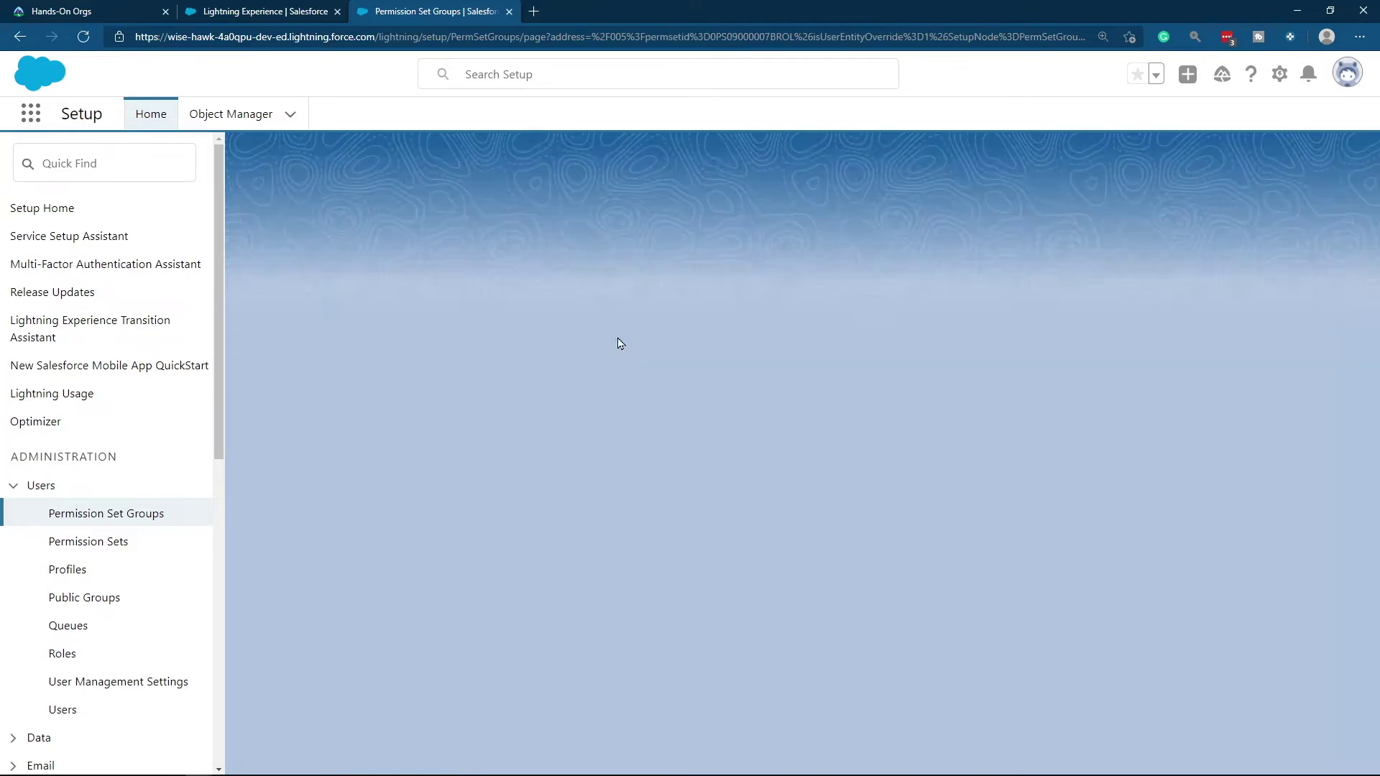
{"action": "left_click", "coordinate": [267, 435]}
{"action": "left_click", "coordinate": [599, 344]}
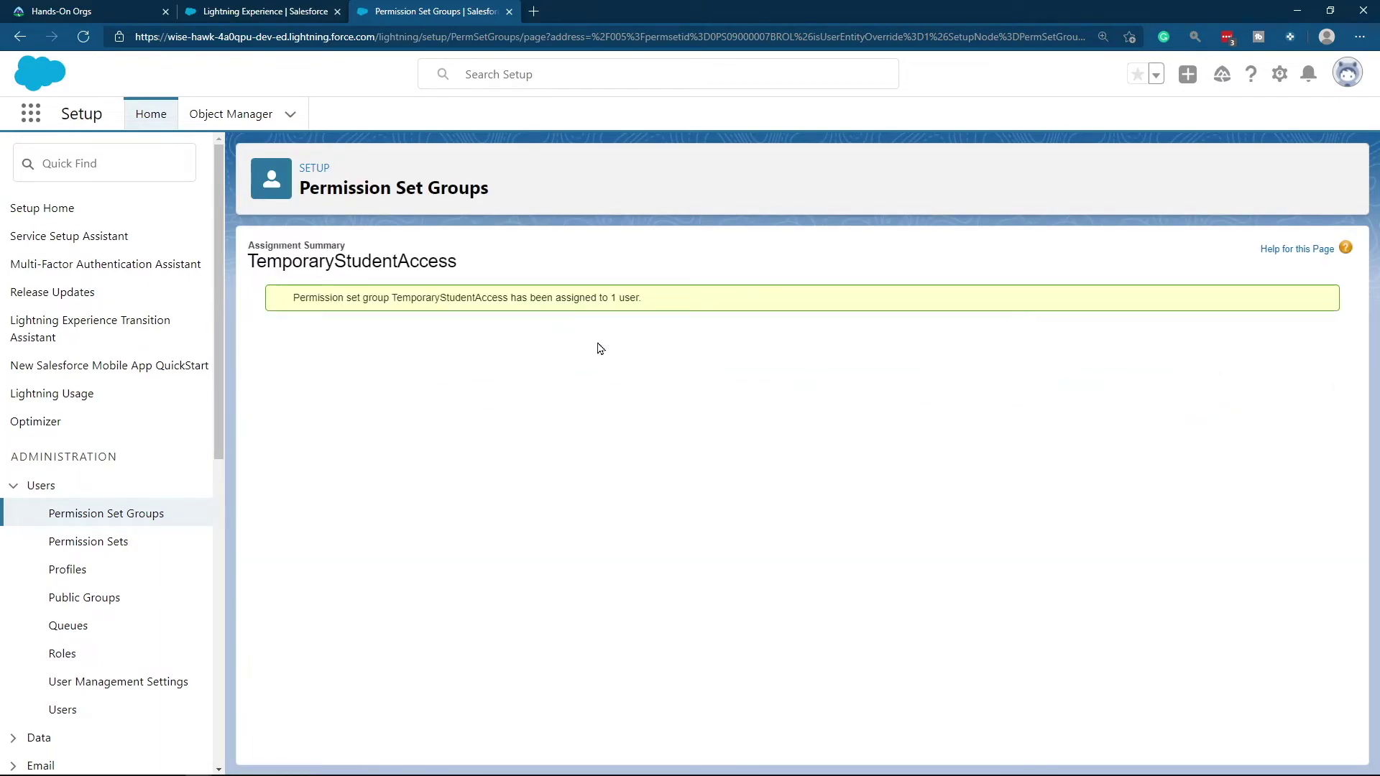
{"action": "left_click", "coordinate": [610, 332]}
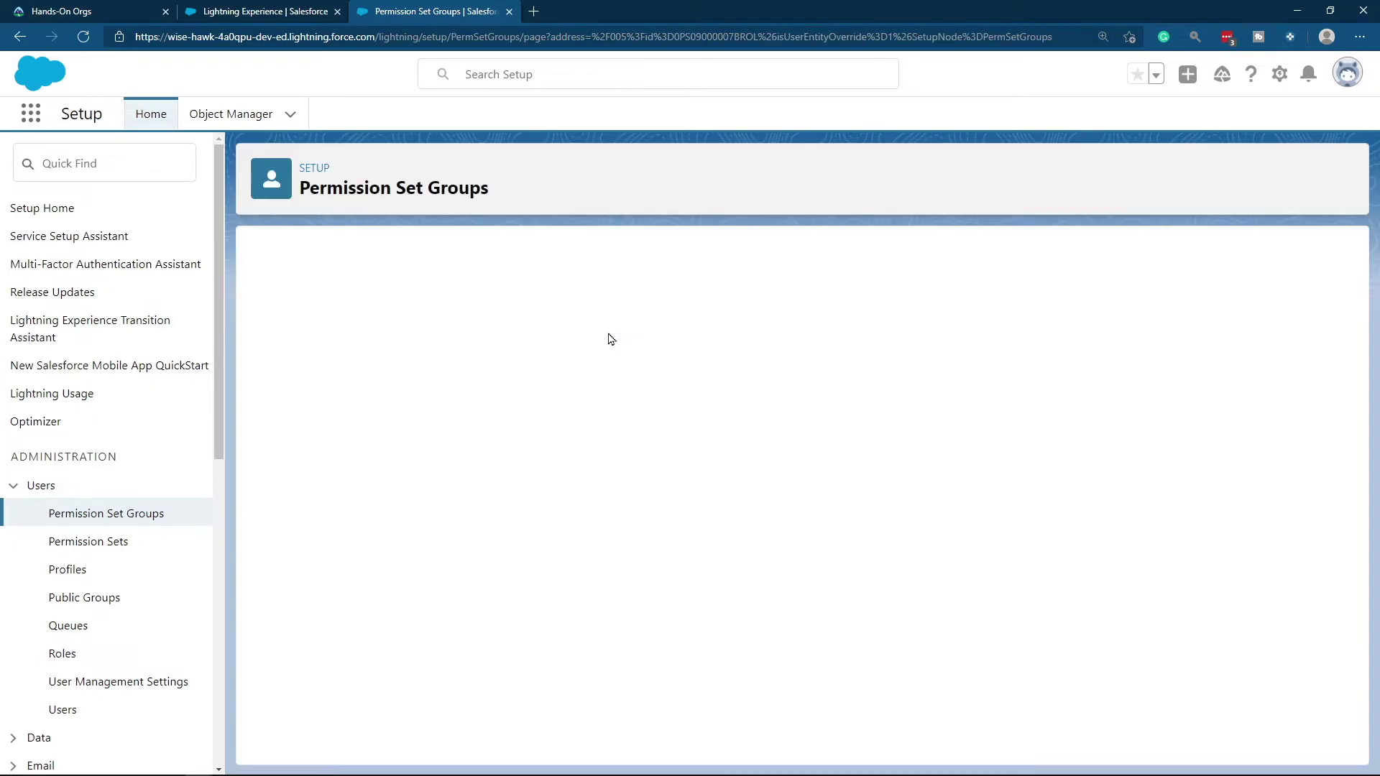
{"action": "left_click_drag", "start_coordinate": [1145, 419], "coordinate": [292, 401]}
{"action": "left_click", "coordinate": [356, 488]}
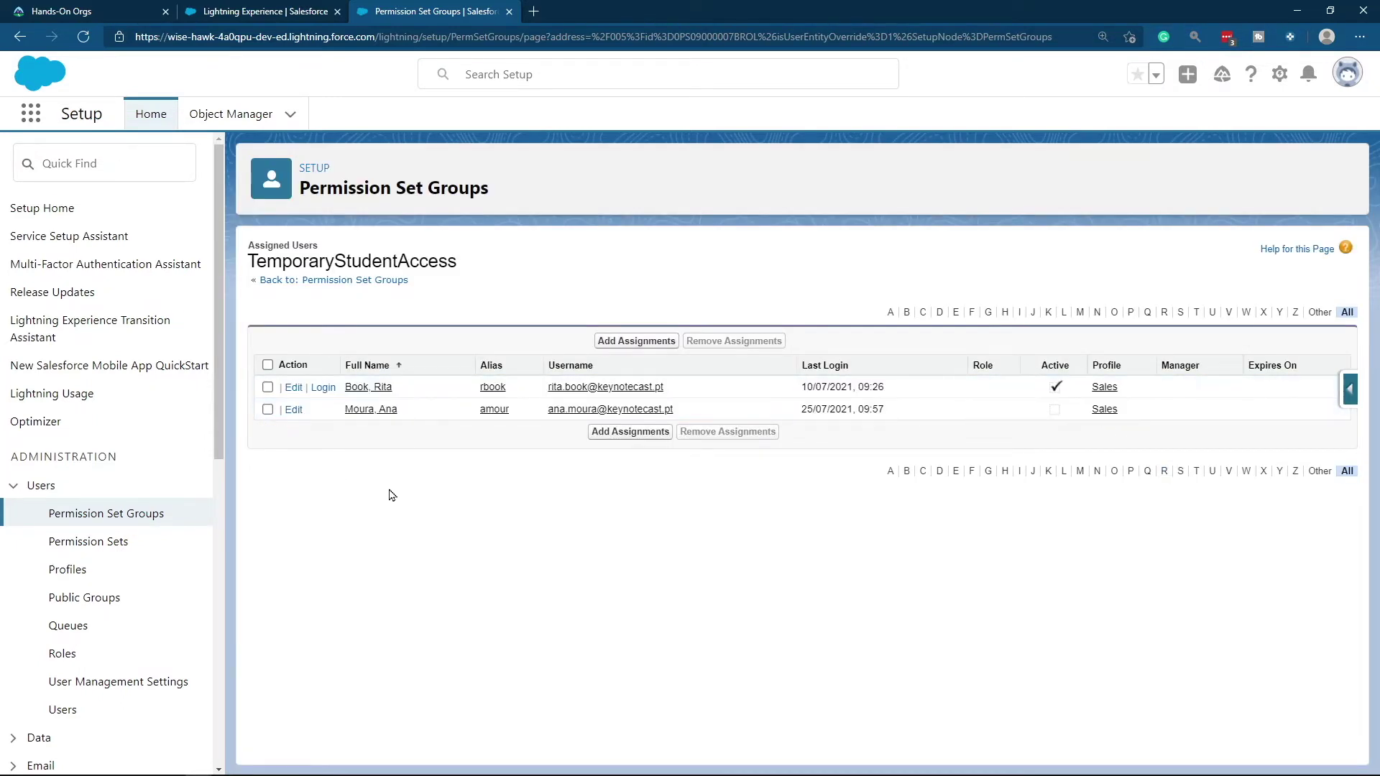
Log in as the active assigned Sales user and open the Students object.
{"action": "left_click", "coordinate": [324, 388]}
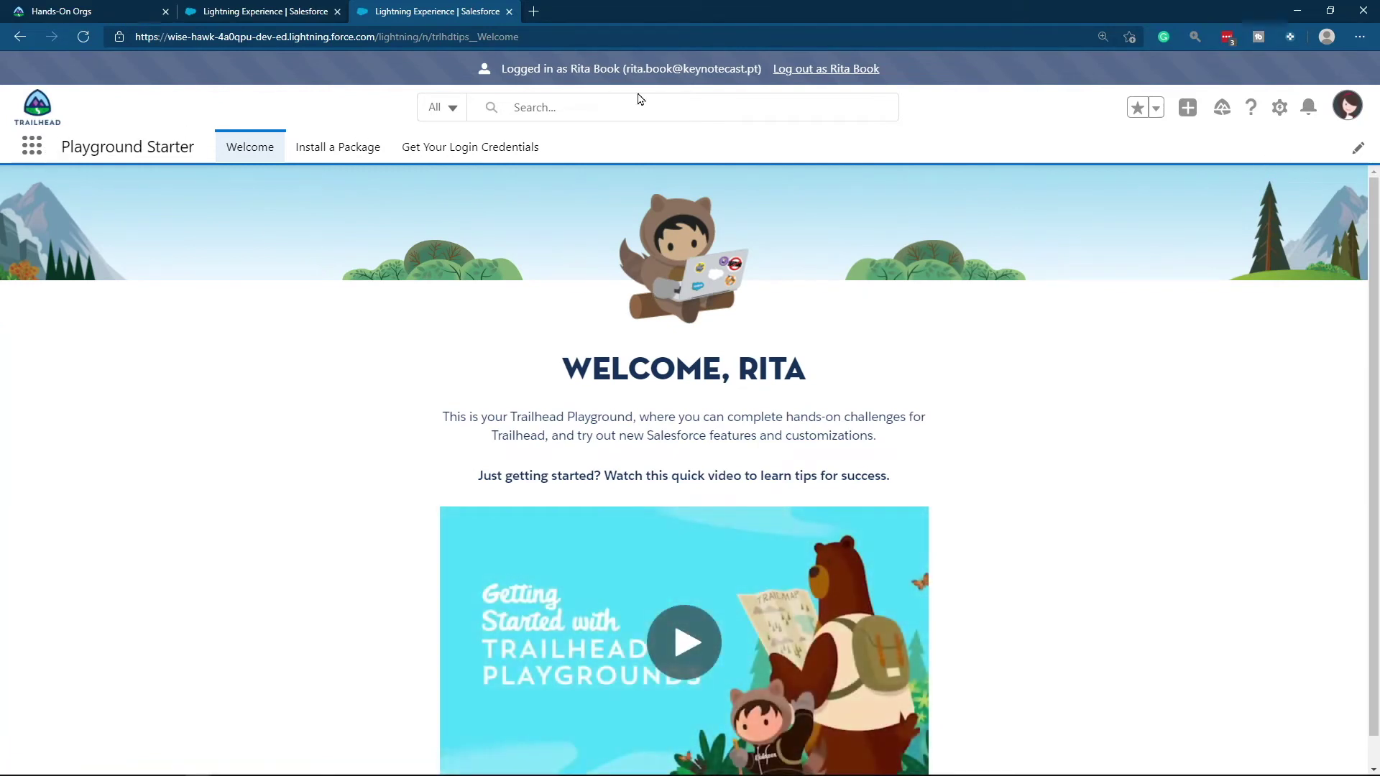
{"action": "left_click", "coordinate": [22, 148]}
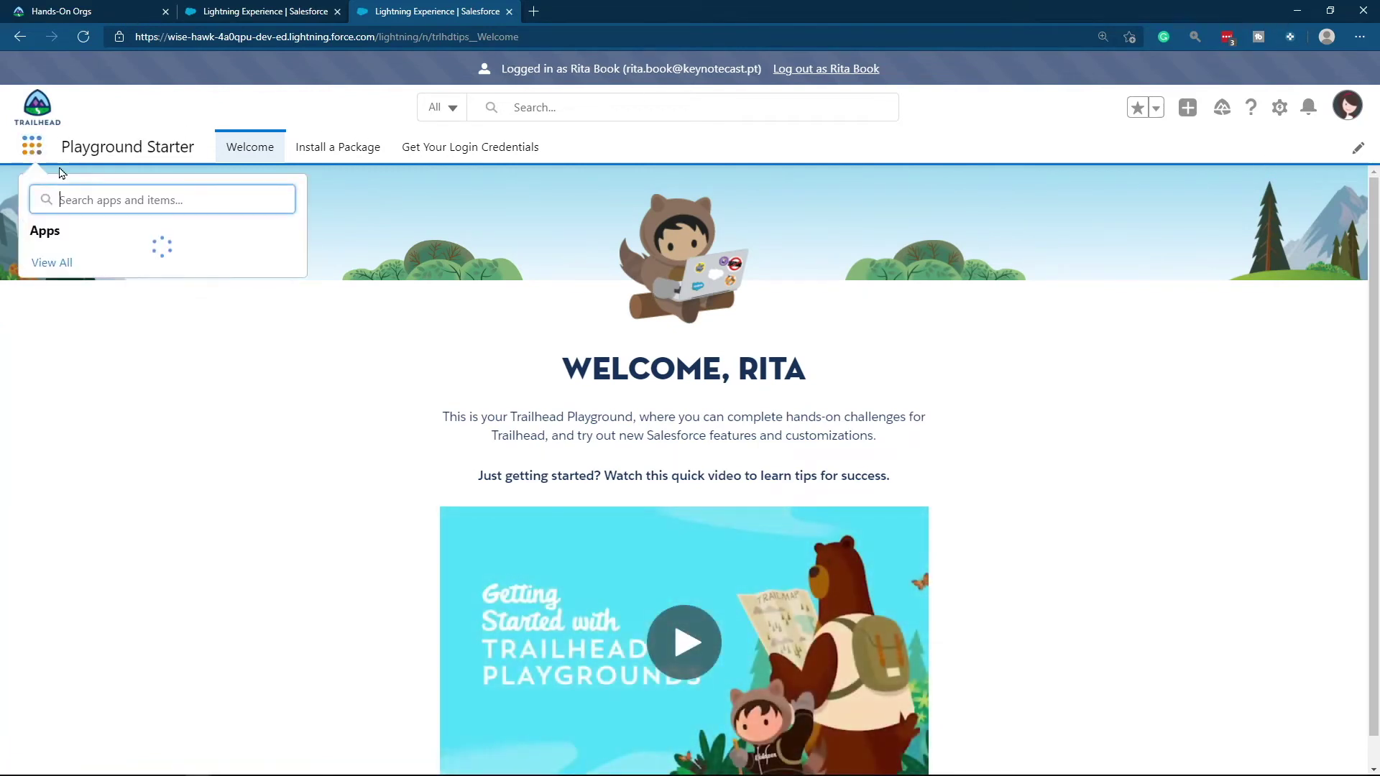
{"action": "type", "text": "s"}
{"action": "key", "text": "BackSpace"}
{"action": "type", "text": "Stude"}
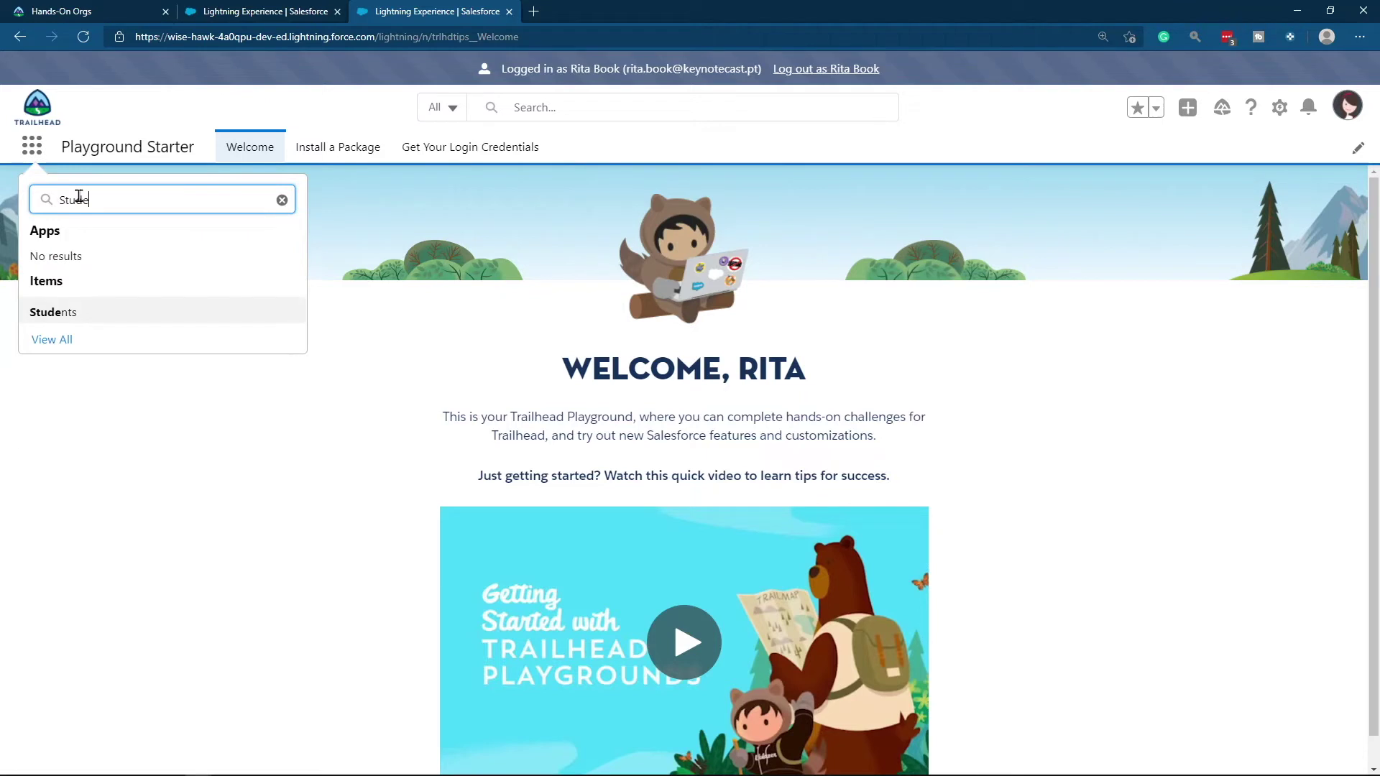
{"action": "left_click", "coordinate": [63, 315]}
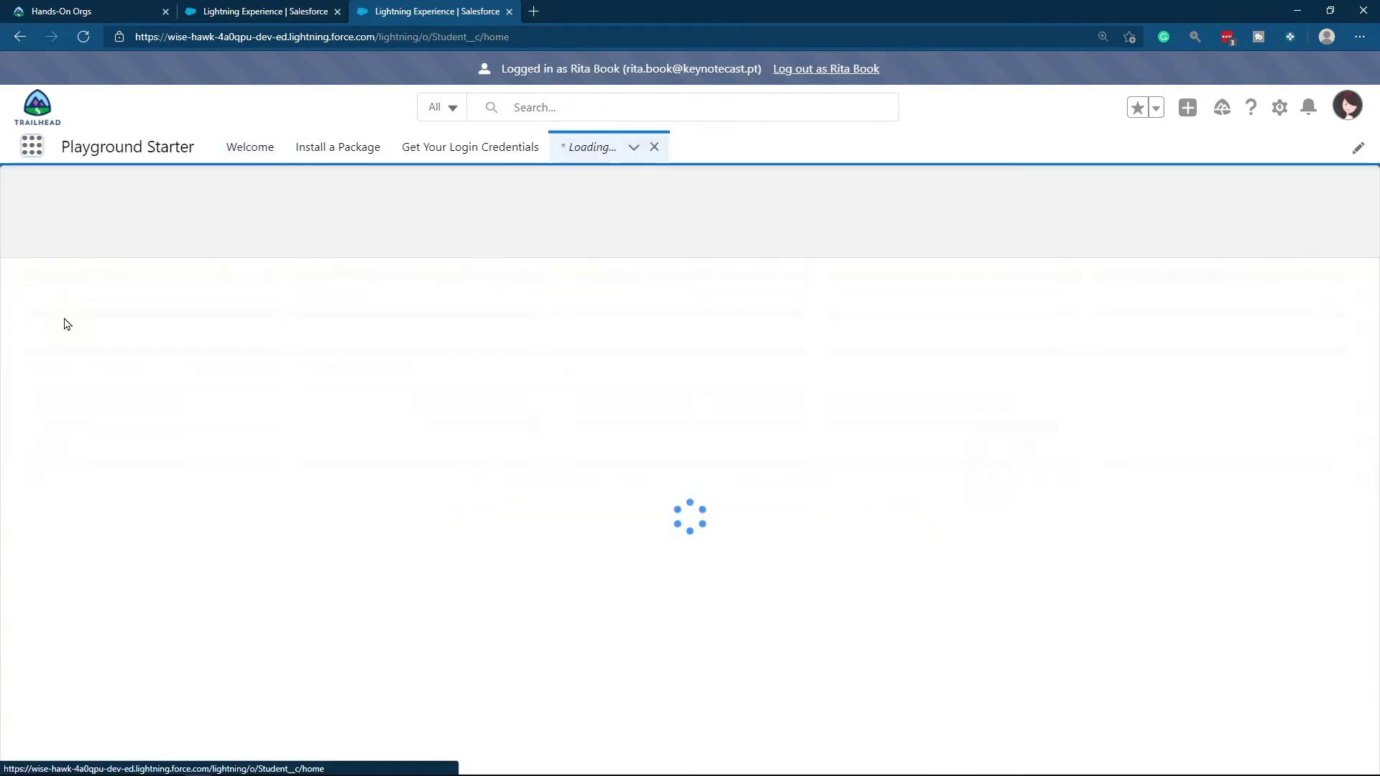
Open the student record from the All list view, check in its edit form whether Phone and Email are editable, and cancel.
{"action": "left_click", "coordinate": [192, 204]}
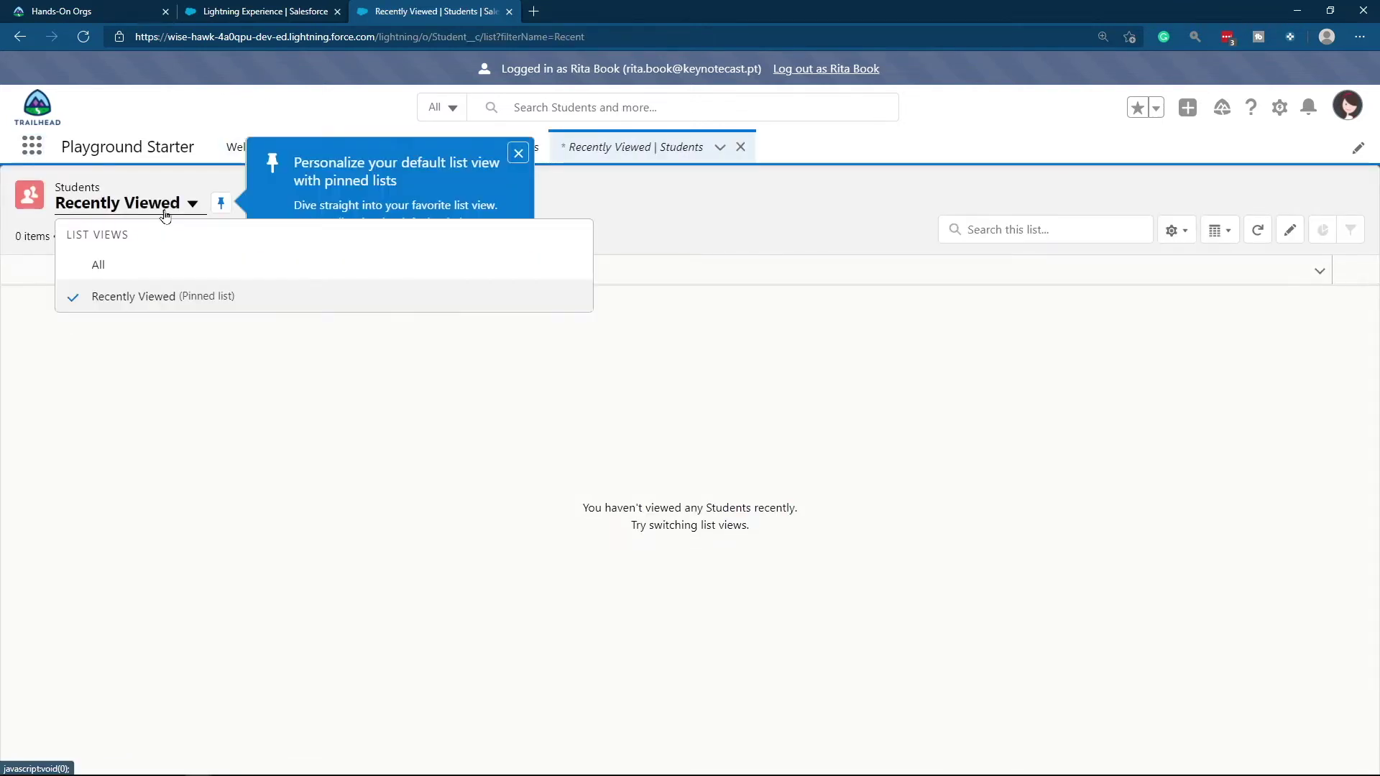
{"action": "left_click", "coordinate": [111, 265]}
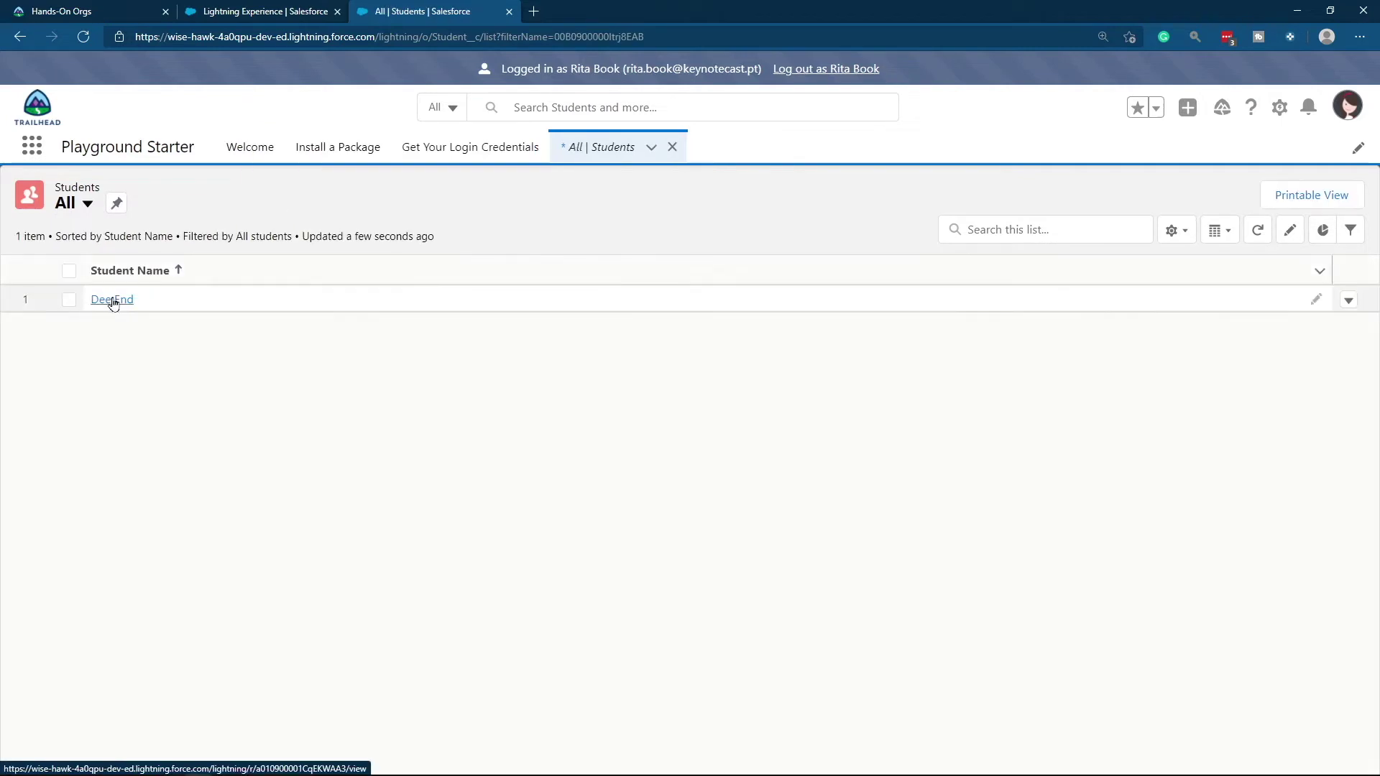
{"action": "left_click", "coordinate": [112, 300]}
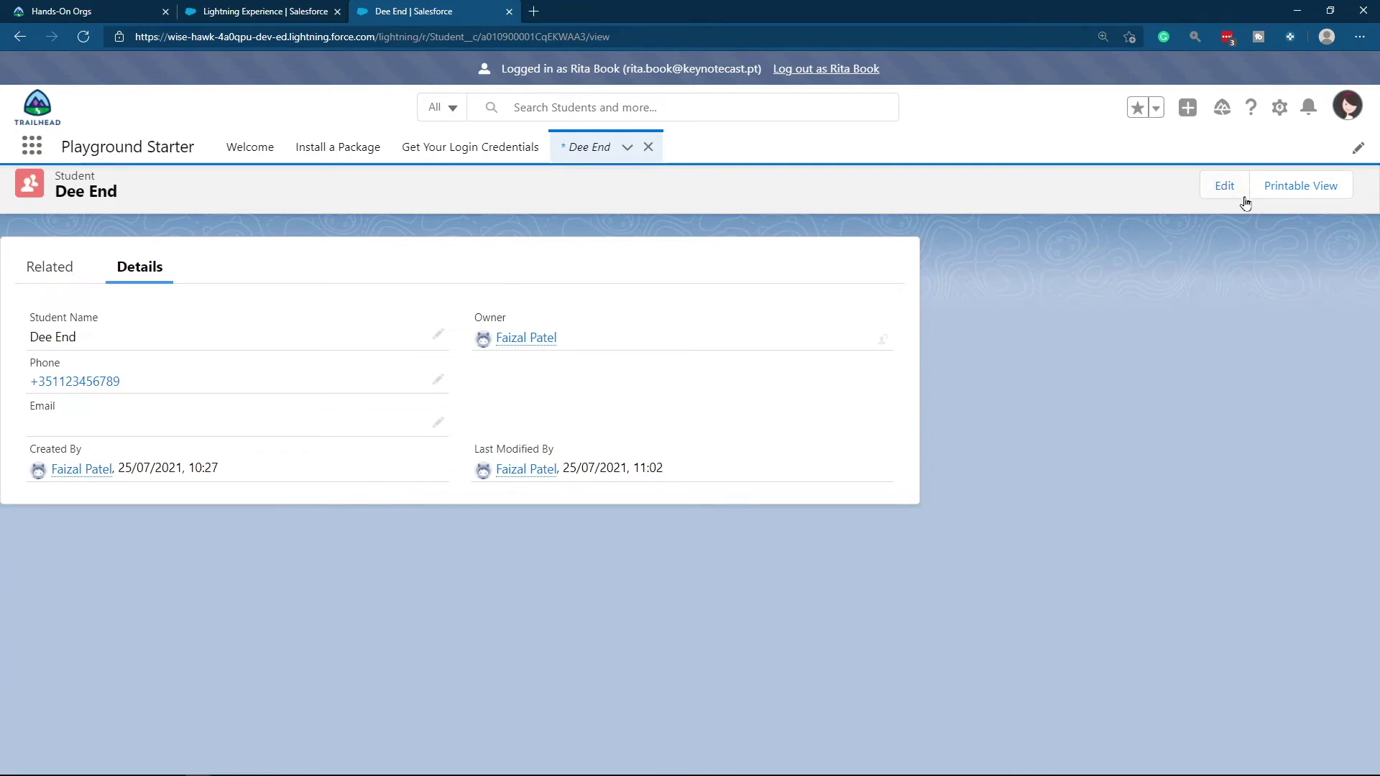
{"action": "left_click", "coordinate": [1224, 187]}
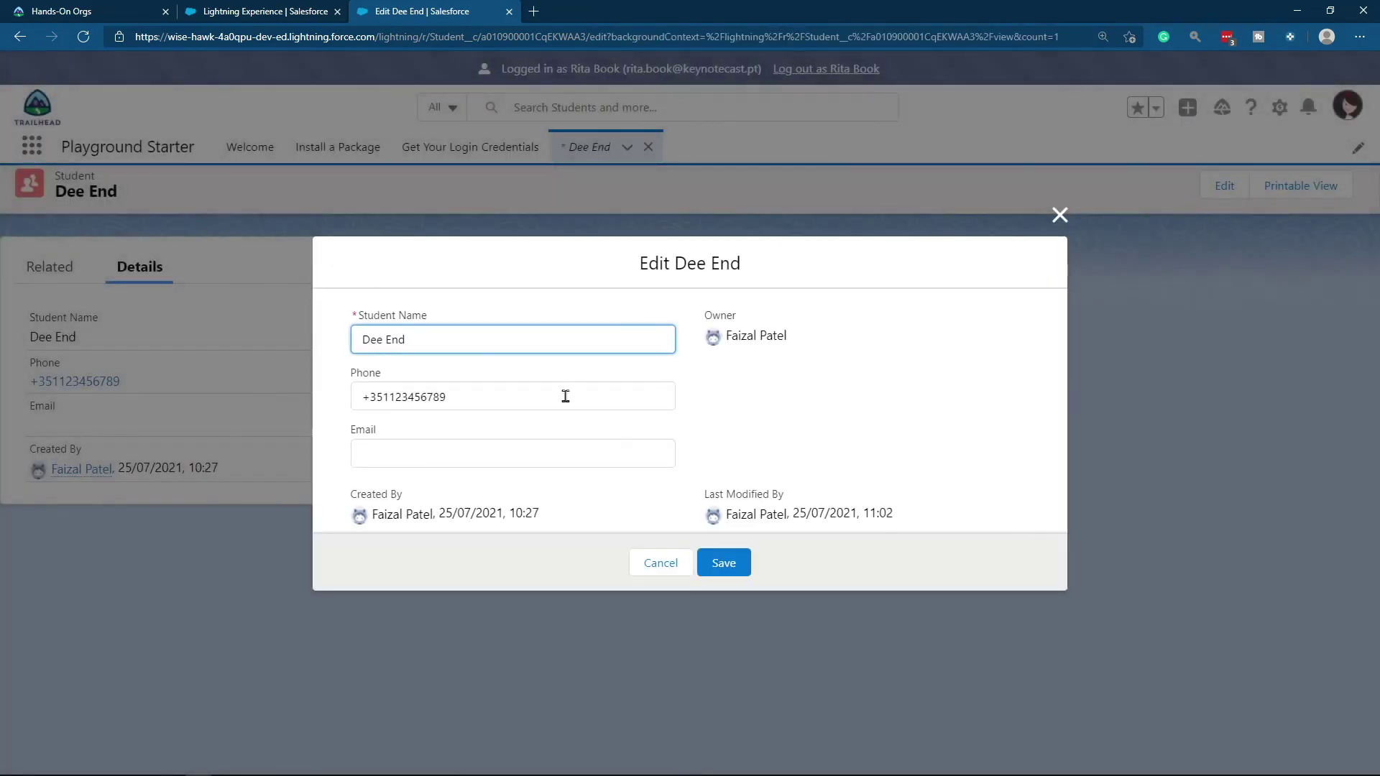
{"action": "left_click", "coordinate": [469, 395]}
{"action": "left_click", "coordinate": [467, 449]}
{"action": "left_click", "coordinate": [475, 401]}
{"action": "left_click", "coordinate": [646, 570]}
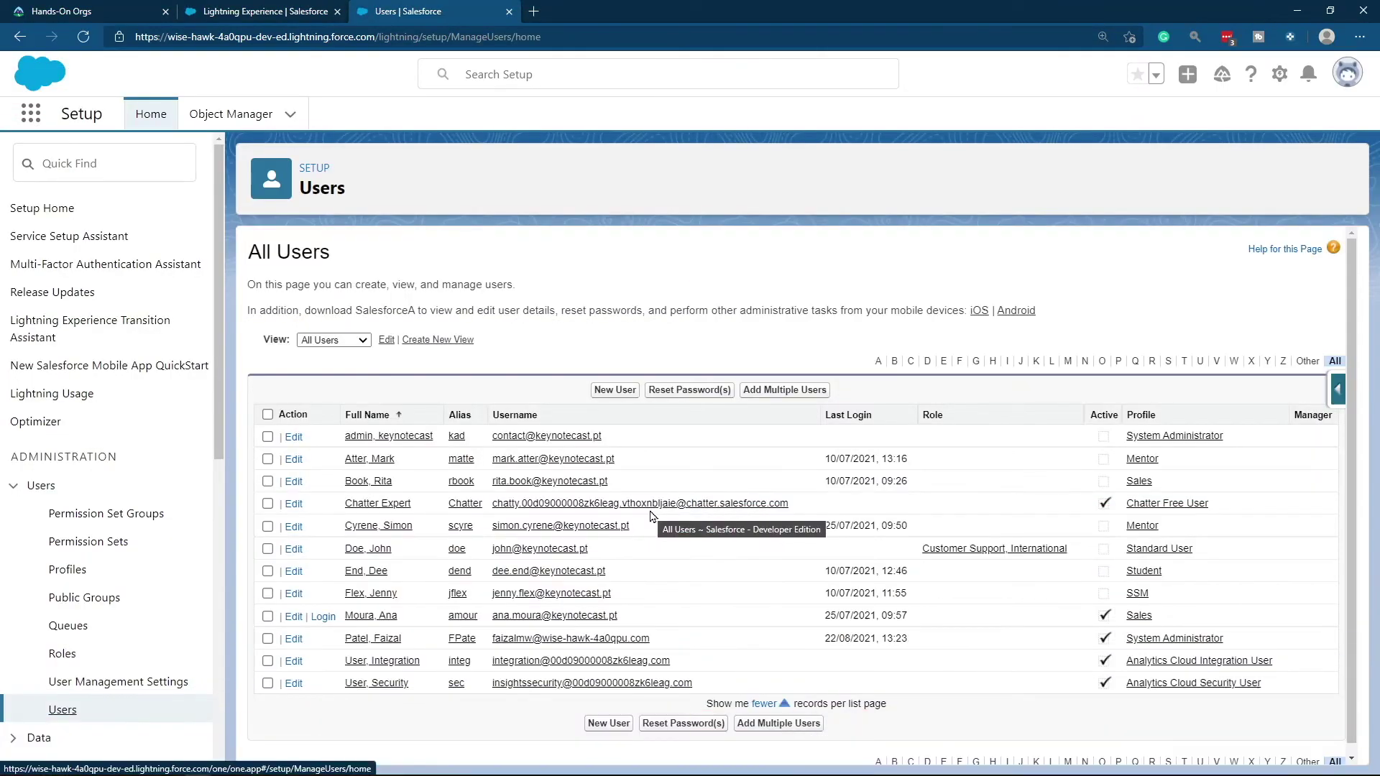
From the users list, log in as the other Sales user and open the Students object.
{"action": "left_click", "coordinate": [323, 617]}
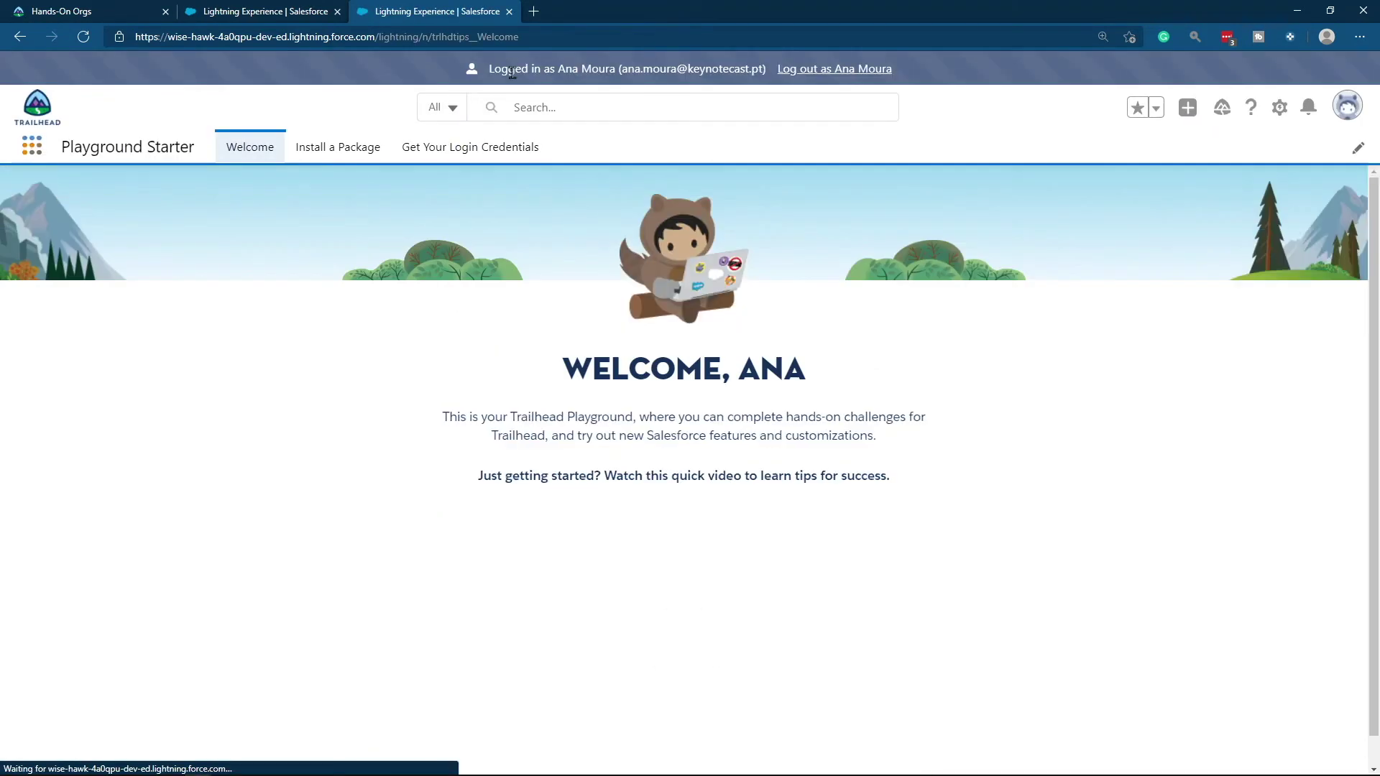
{"action": "left_click_drag", "start_coordinate": [513, 70], "coordinate": [591, 70]}
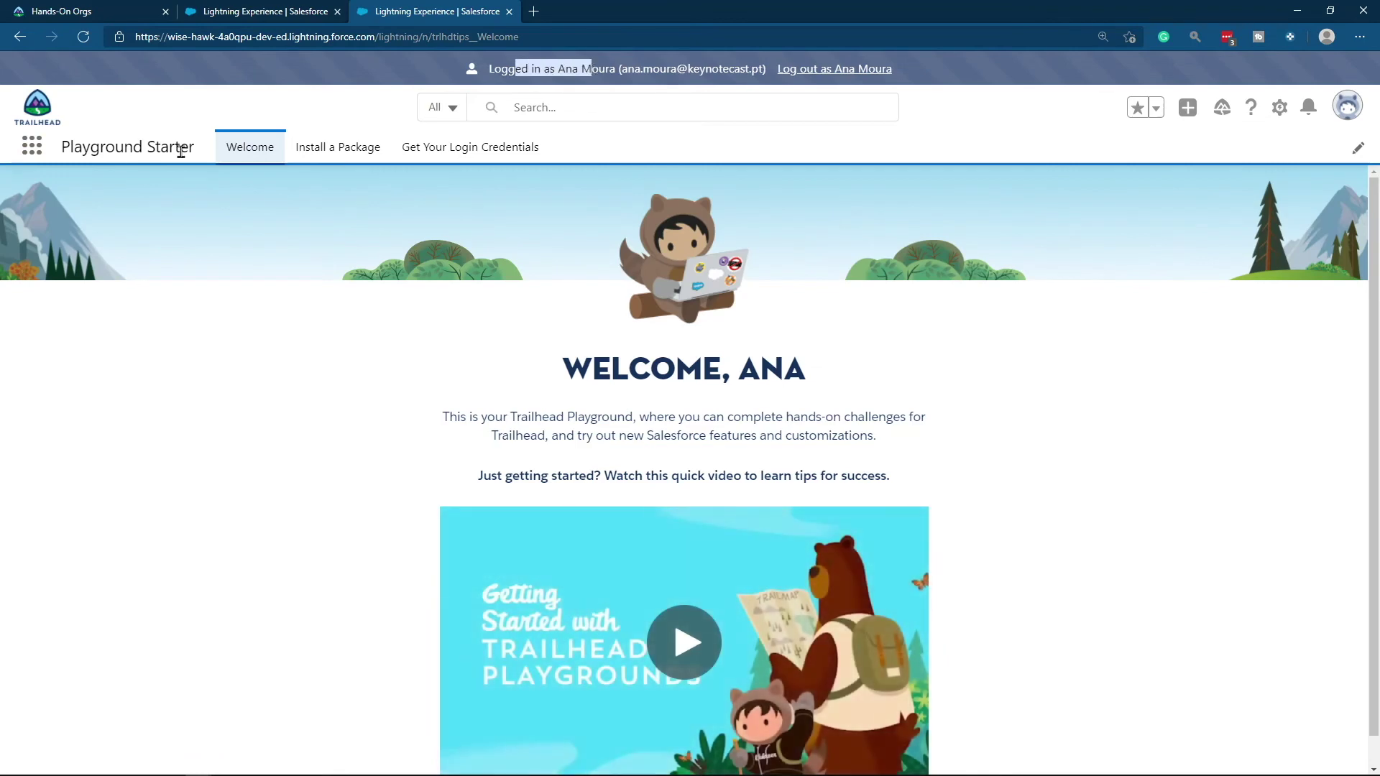
{"action": "left_click", "coordinate": [31, 146]}
{"action": "type", "text": "Studen"}
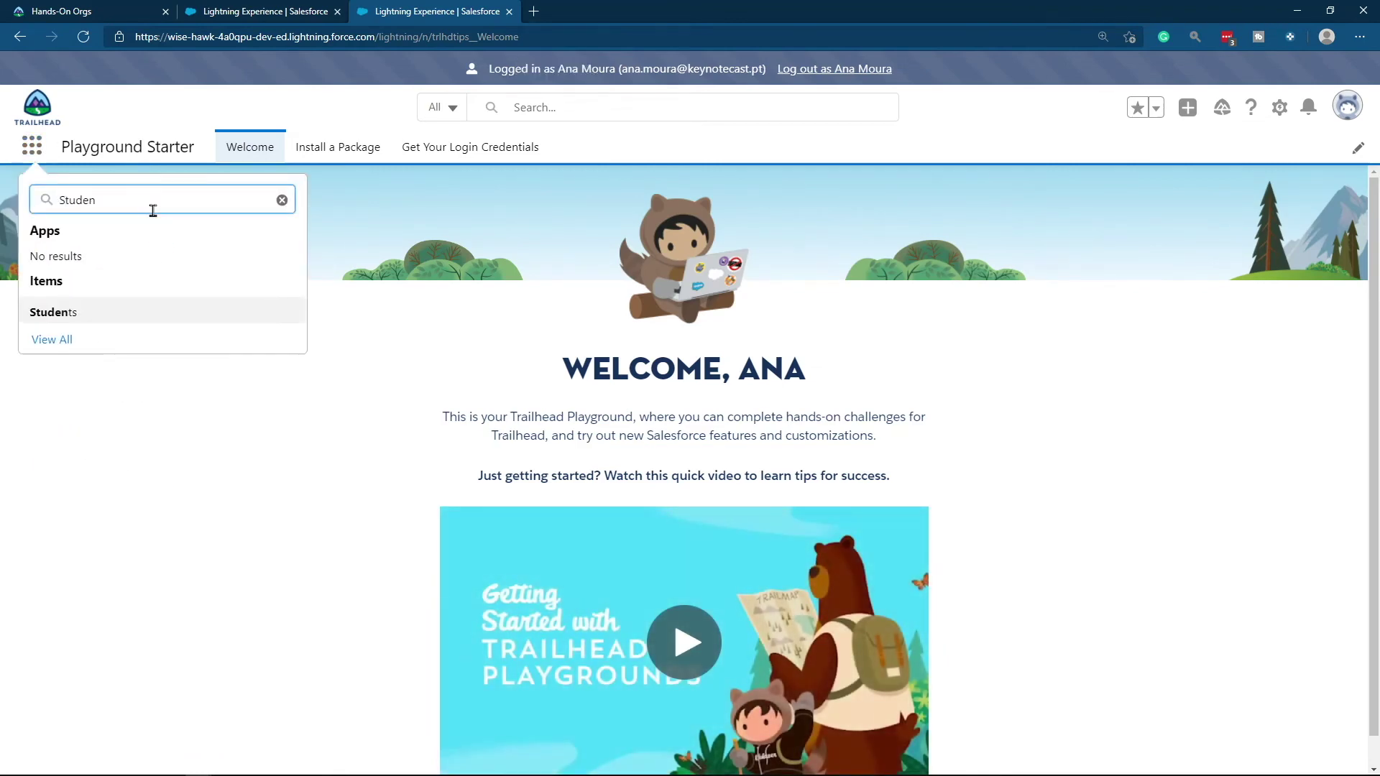
{"action": "left_click", "coordinate": [68, 311]}
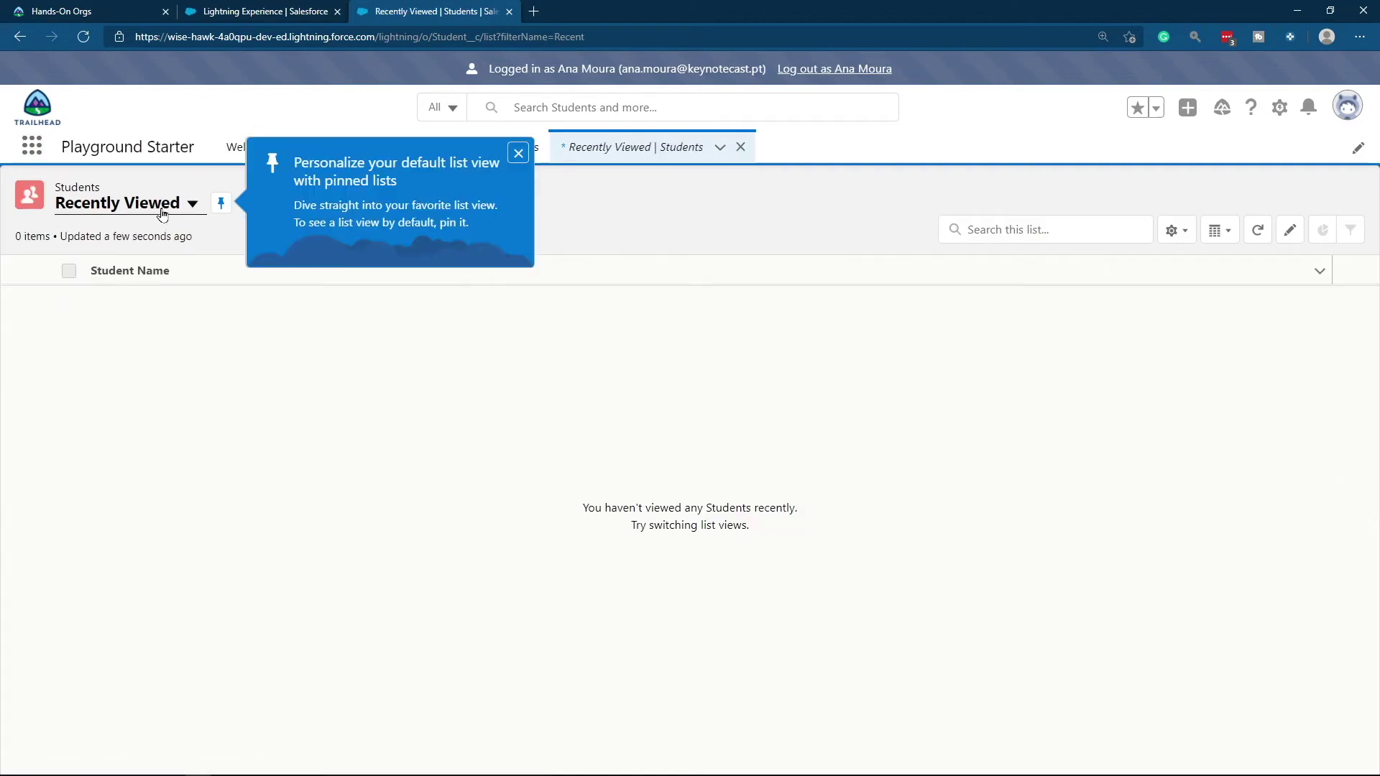
As the second Sales user, open the student record from the All list, test Phone and Email editing, and close the form unsaved.
{"action": "left_click", "coordinate": [191, 204]}
{"action": "left_click", "coordinate": [145, 260]}
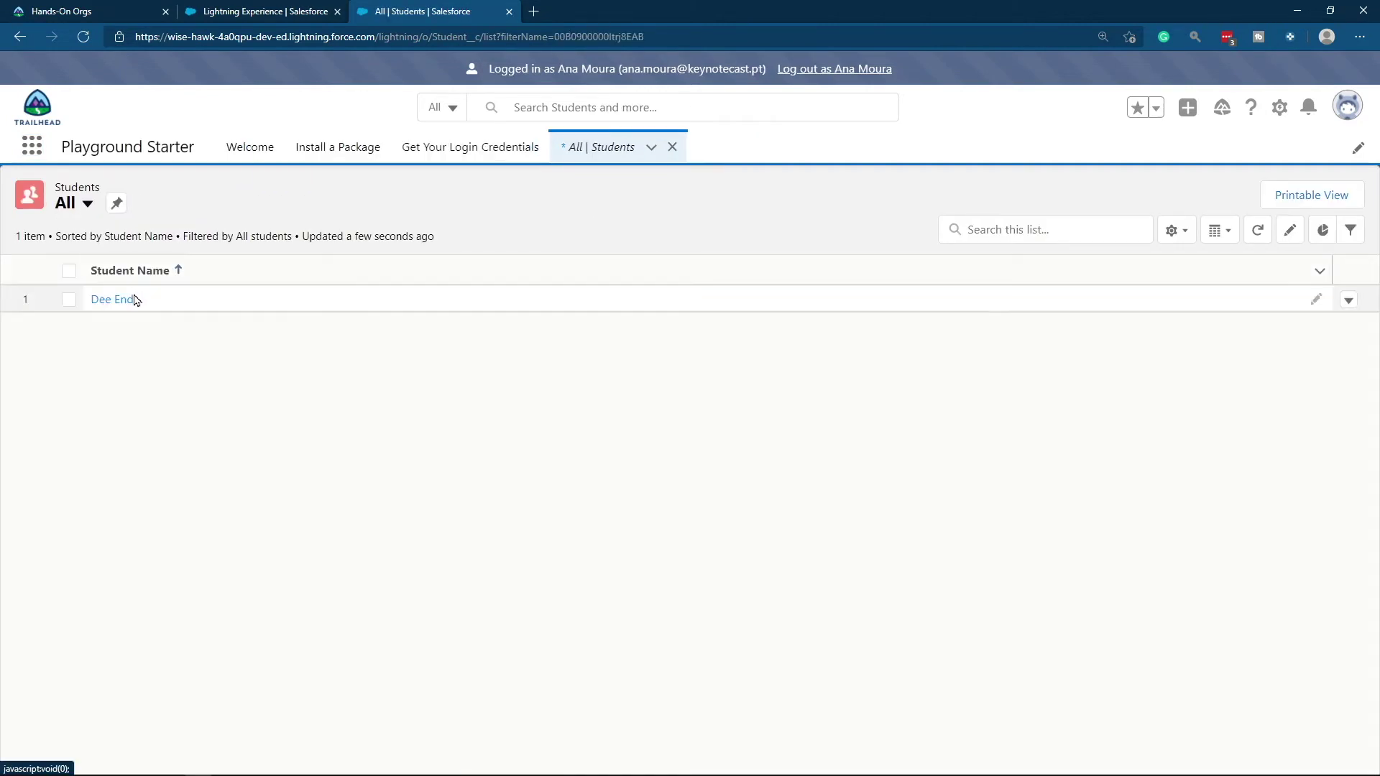
{"action": "left_click", "coordinate": [125, 305]}
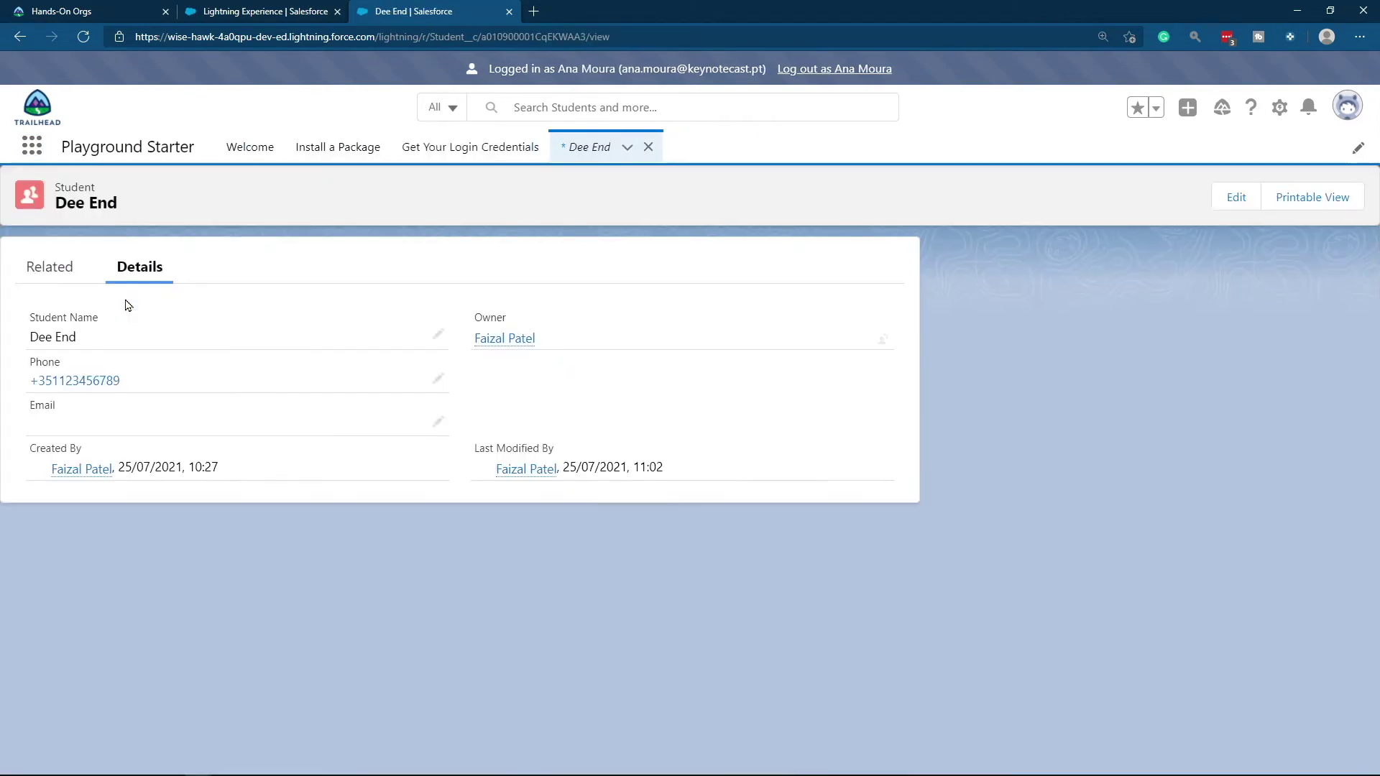
{"action": "left_click", "coordinate": [1222, 186]}
{"action": "left_click", "coordinate": [432, 450]}
{"action": "left_click", "coordinate": [487, 397]}
{"action": "left_click", "coordinate": [477, 449]}
{"action": "left_click", "coordinate": [1061, 214]}
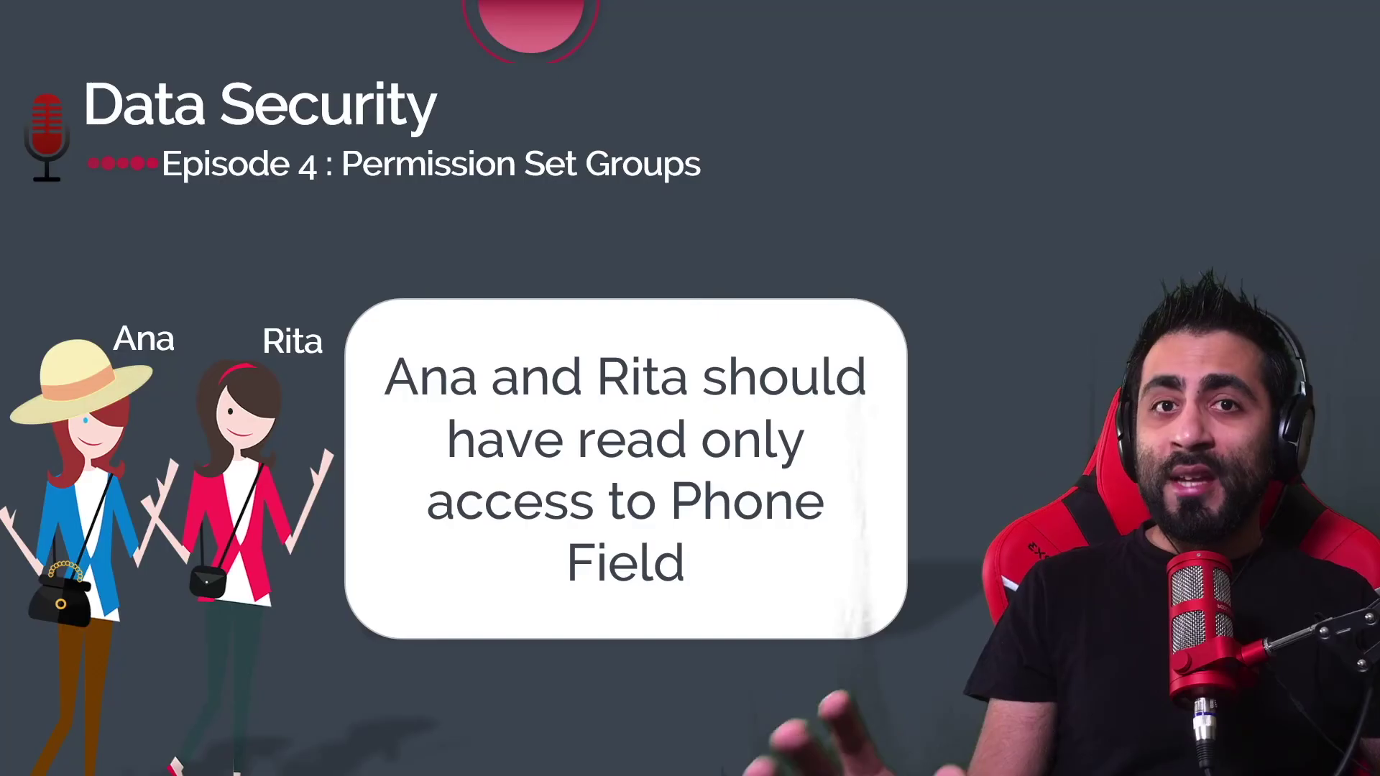